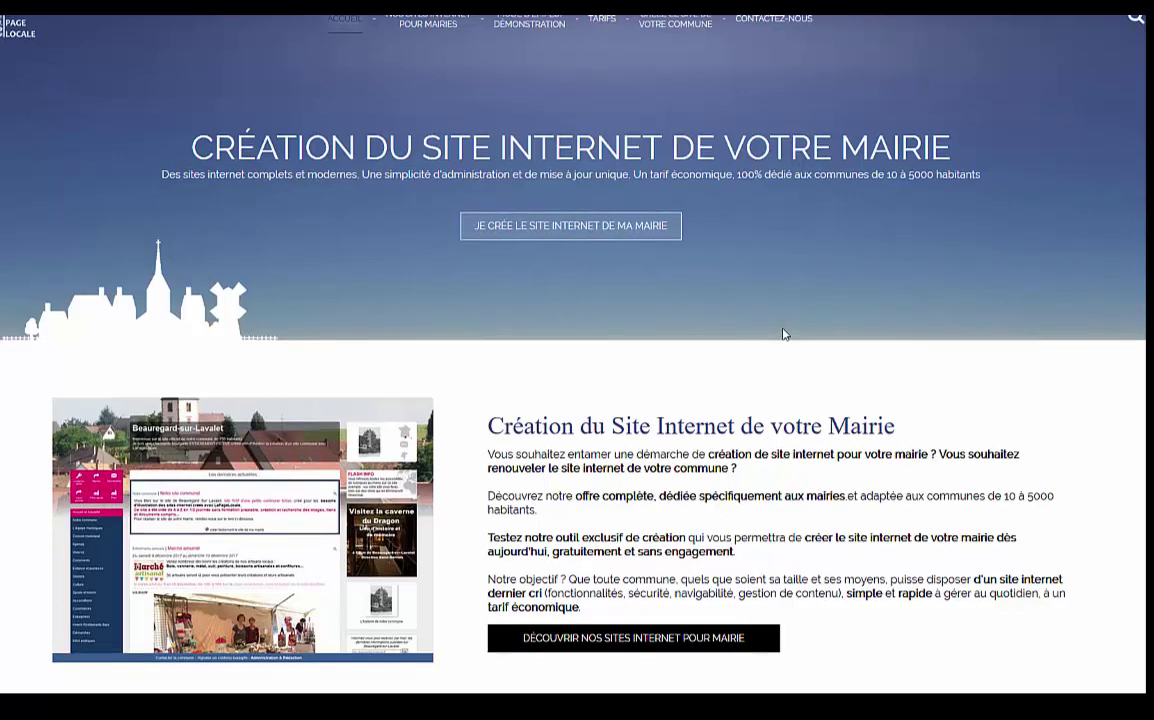
Start creating the town hall website and bring up the password request form.
scroll(785, 334, up, 3)
scroll(783, 333, up, 1)
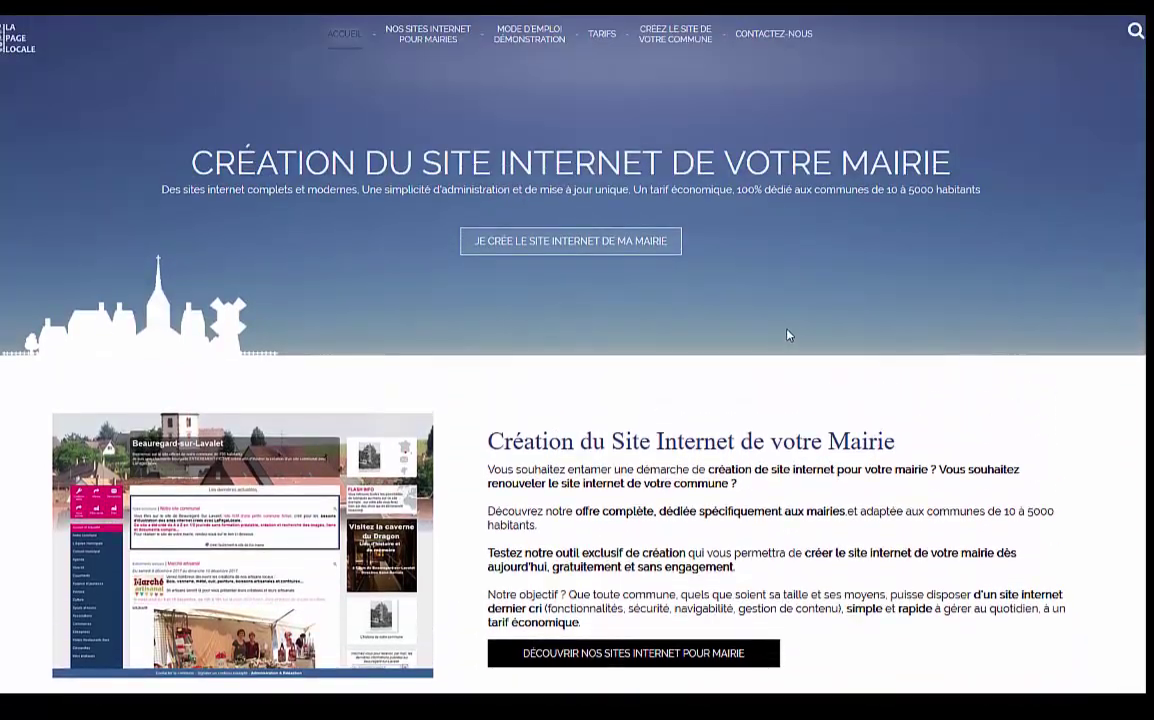
click(602, 253)
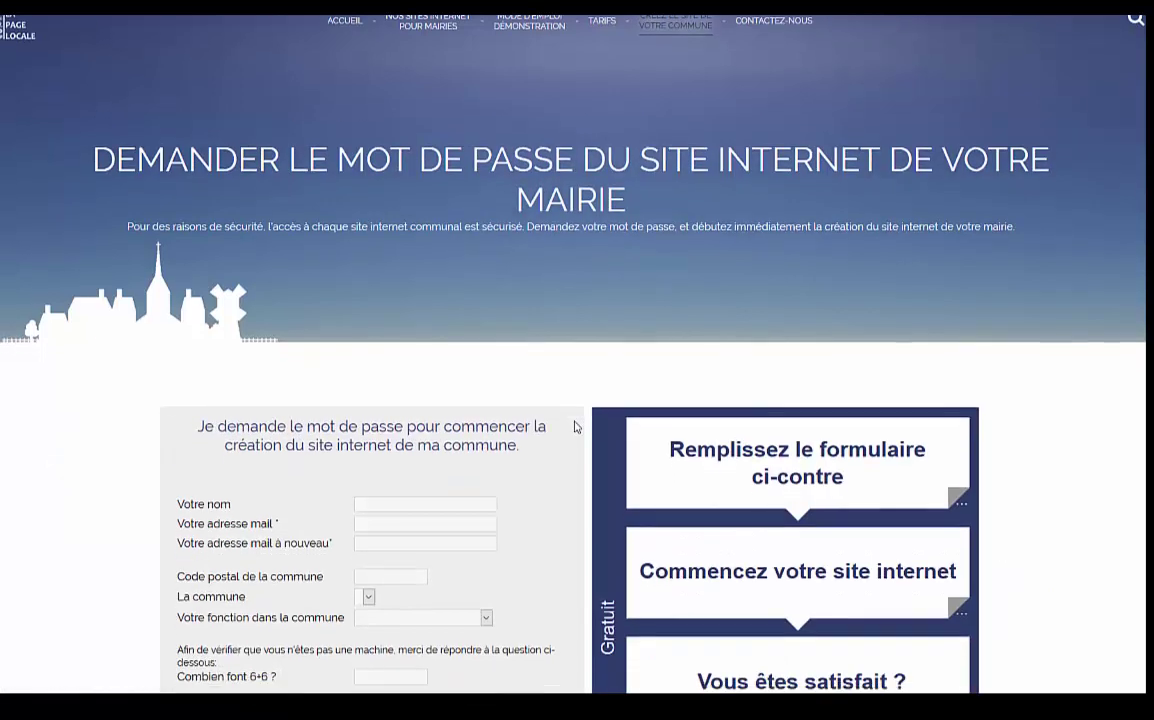
scroll(560, 404, down, 2)
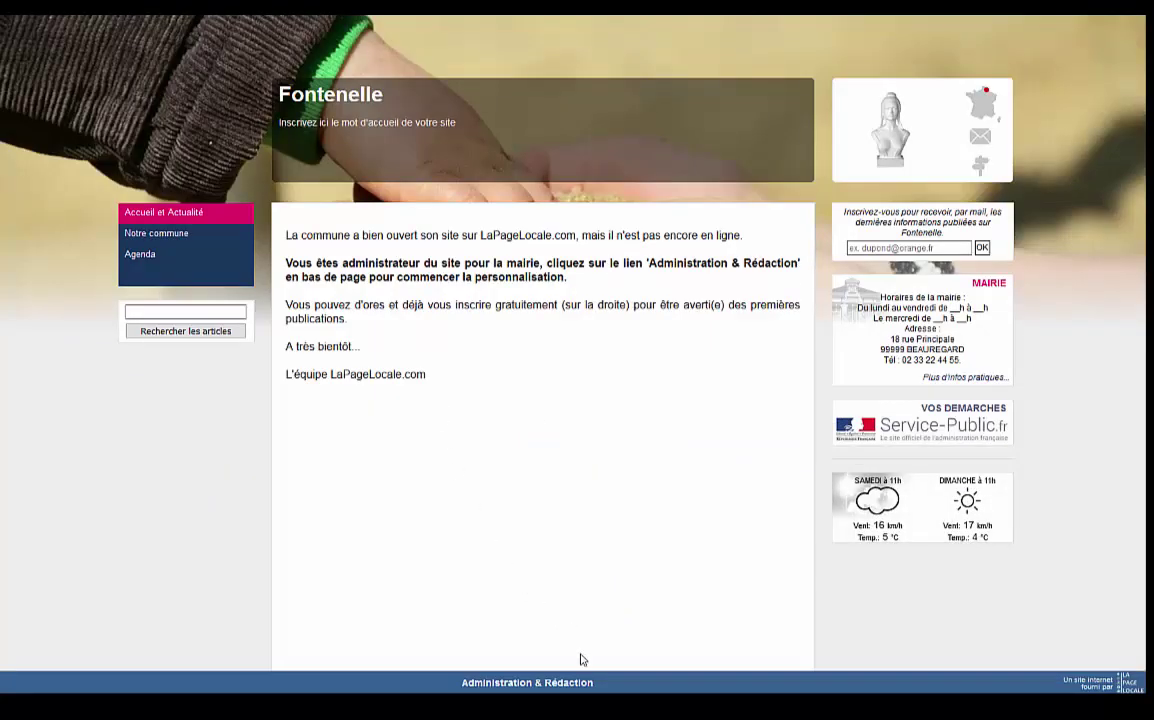
Log in to the Fontenelle site administration with the e-mail and password, then review the Présentation article.
click(577, 686)
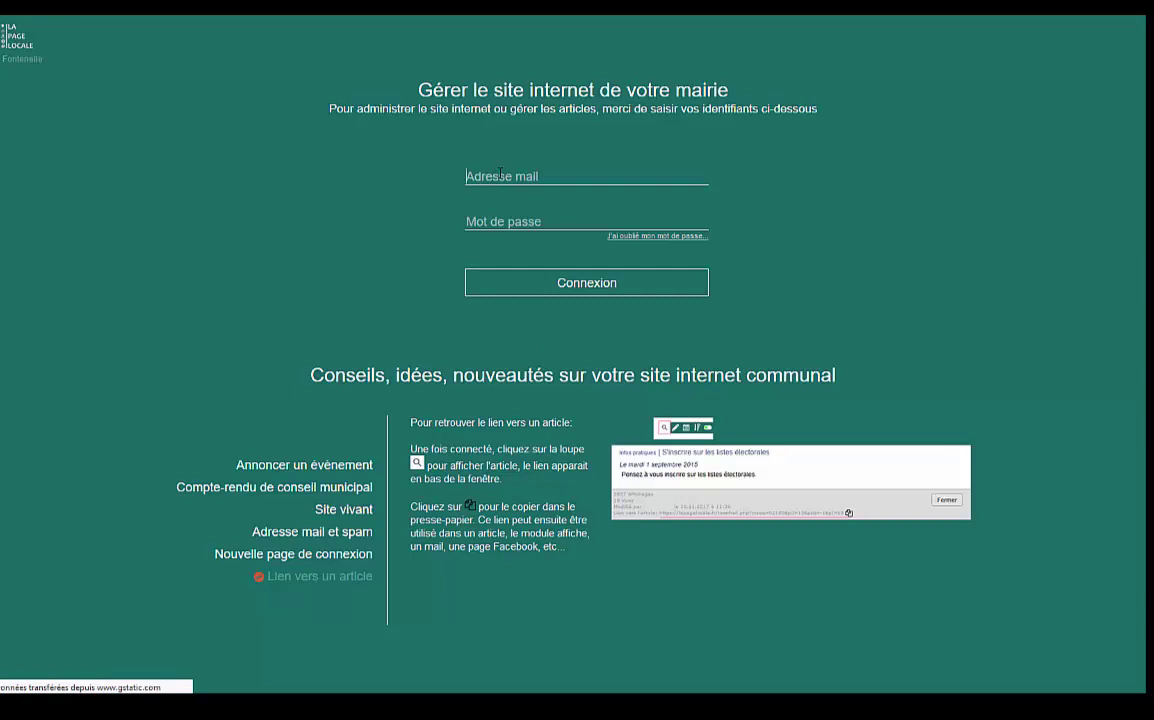
text(e)
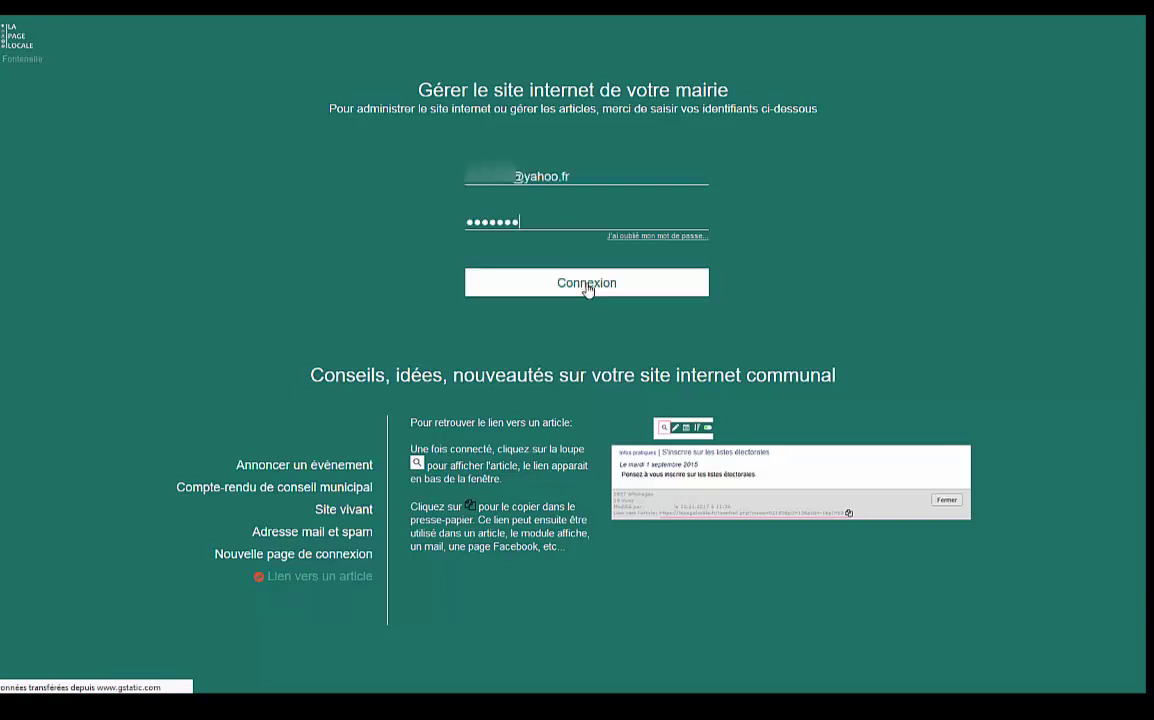
click(587, 285)
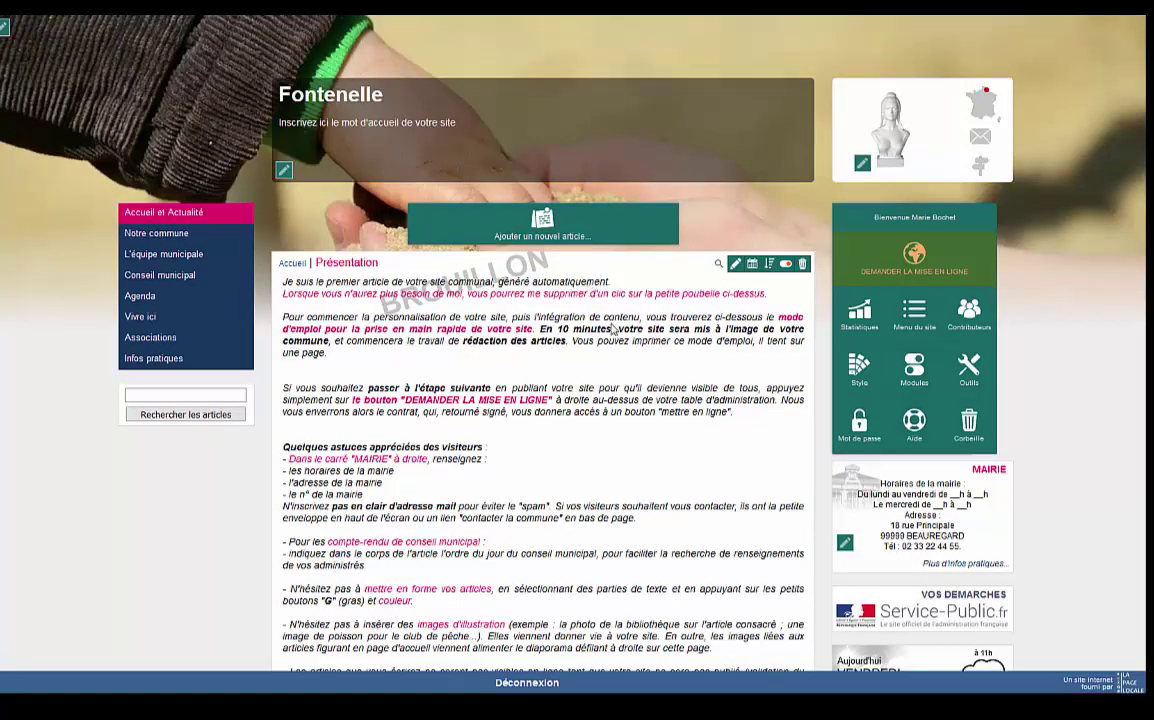
scroll(589, 290, down, 2)
scroll(614, 330, up, 2)
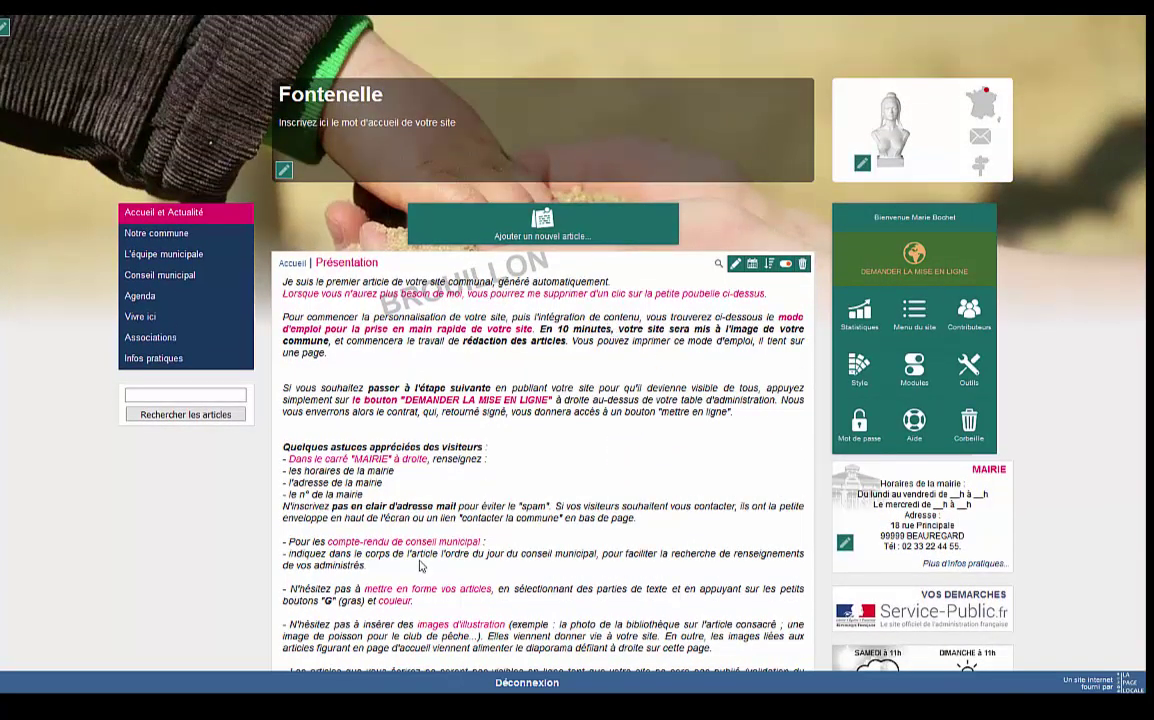
scroll(575, 524, down, 2)
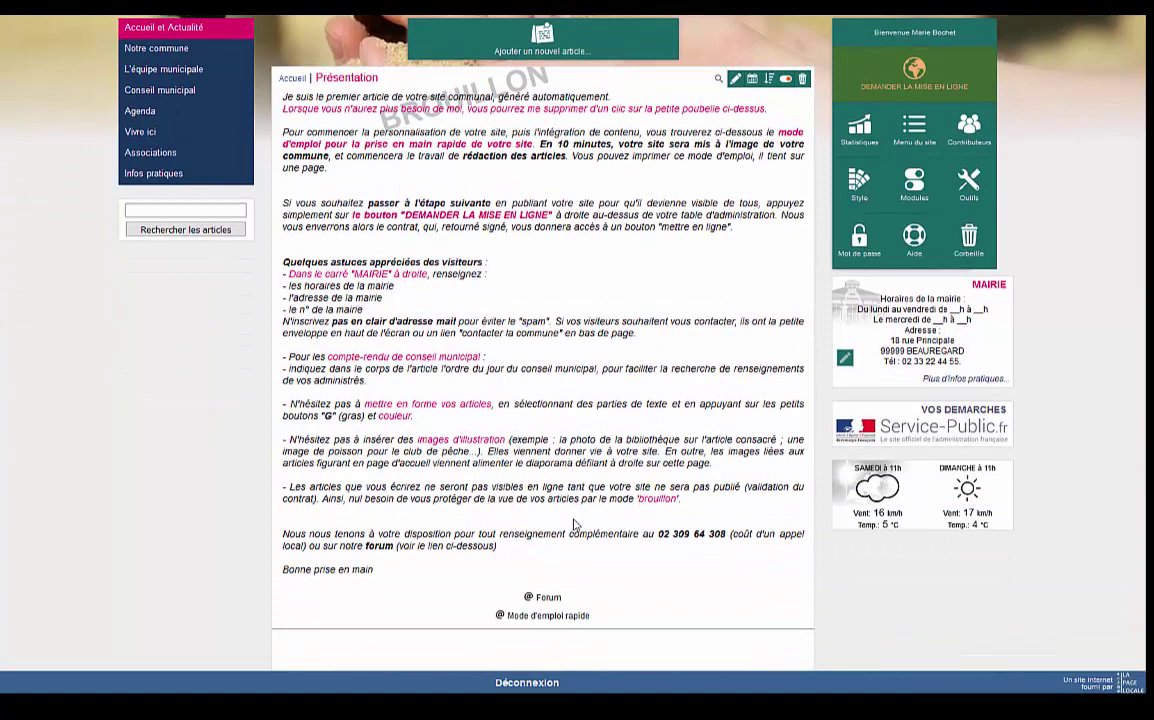
scroll(575, 524, up, 2)
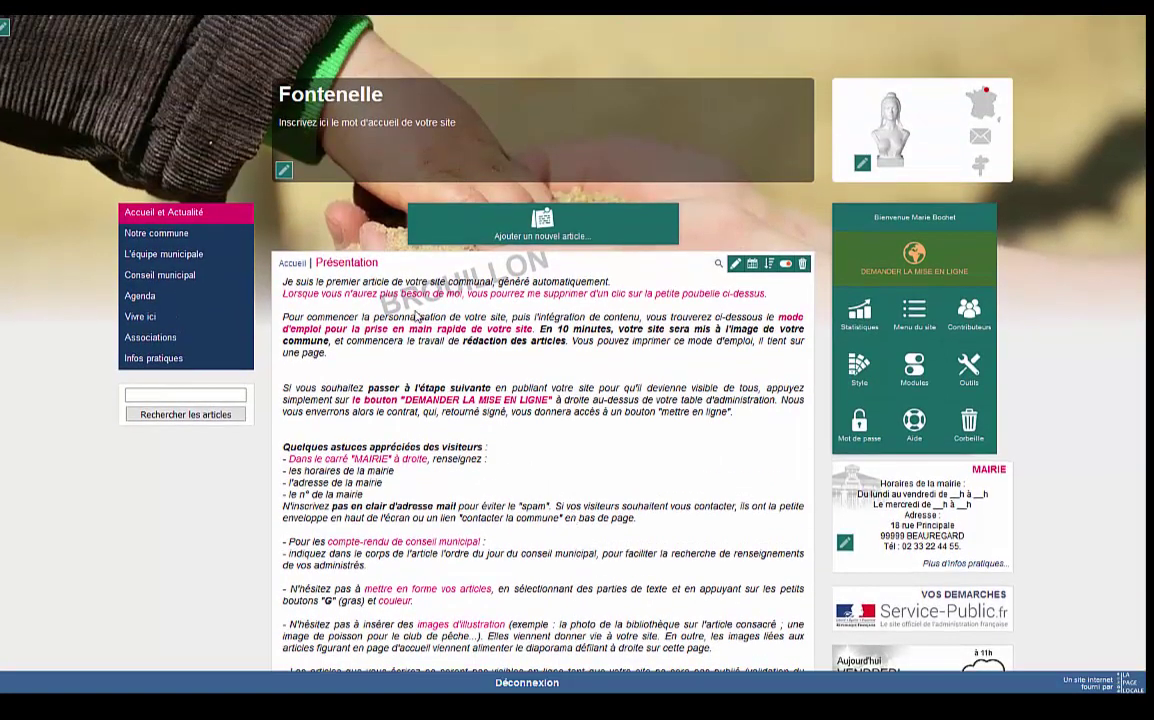
Trash the Présentation article and set Moulin.jpg as the header background photo.
click(800, 265)
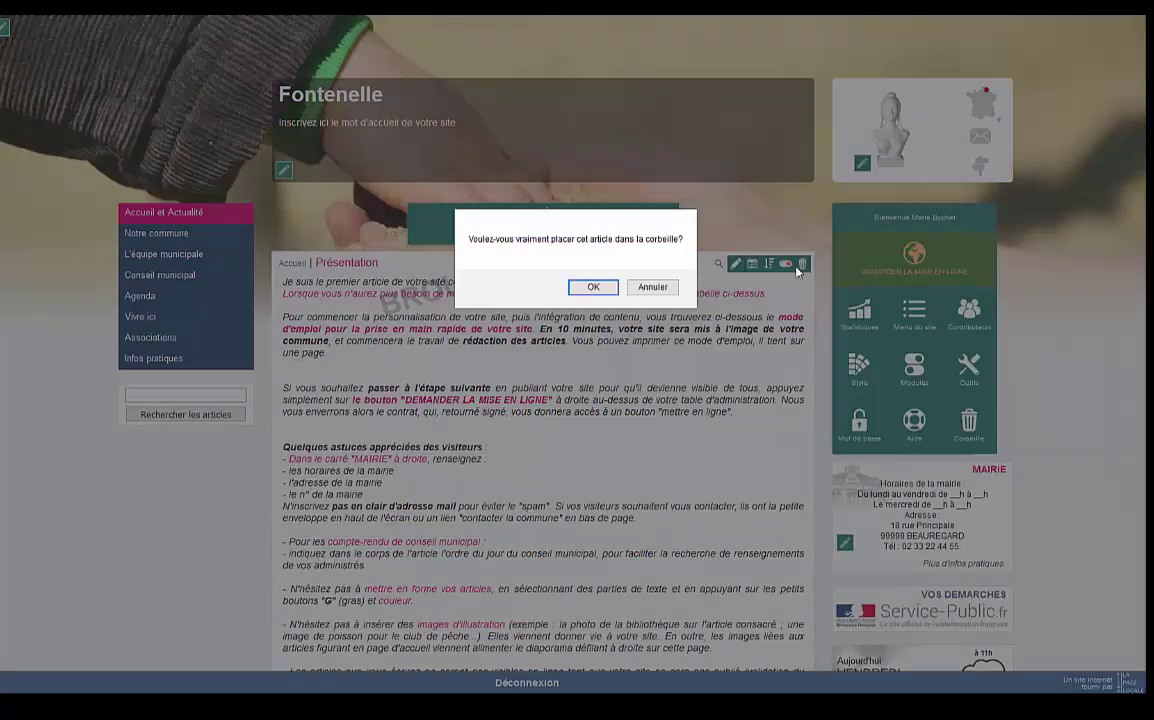
click(600, 287)
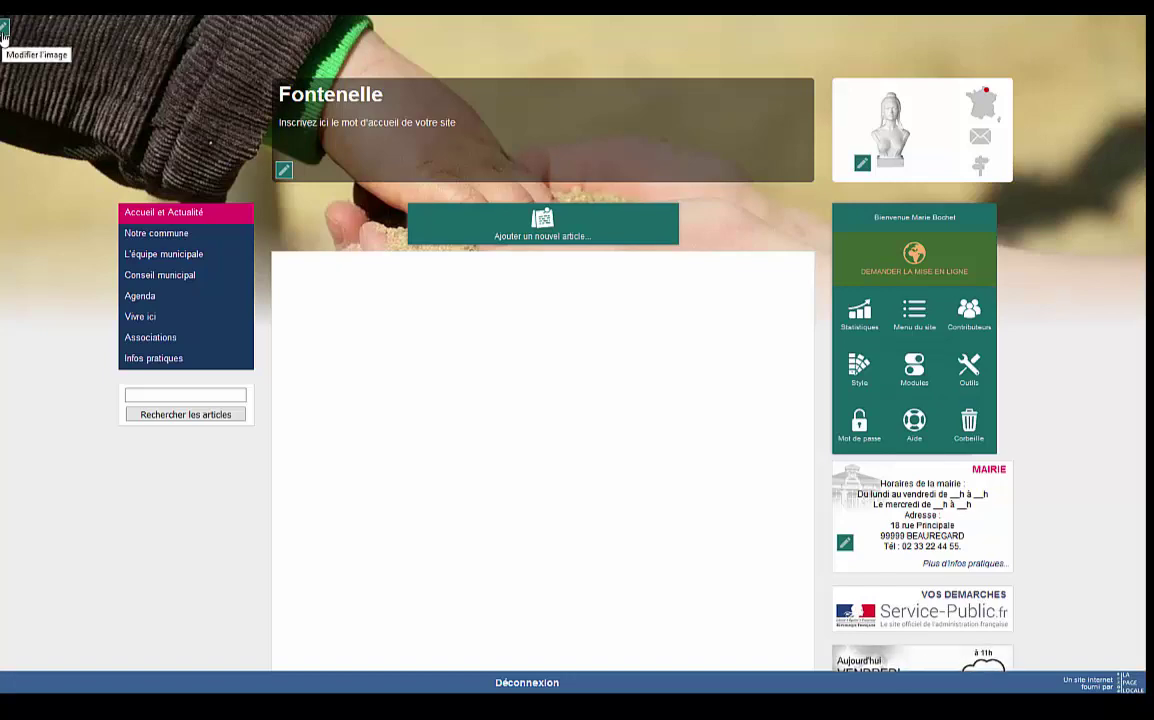
click(4, 32)
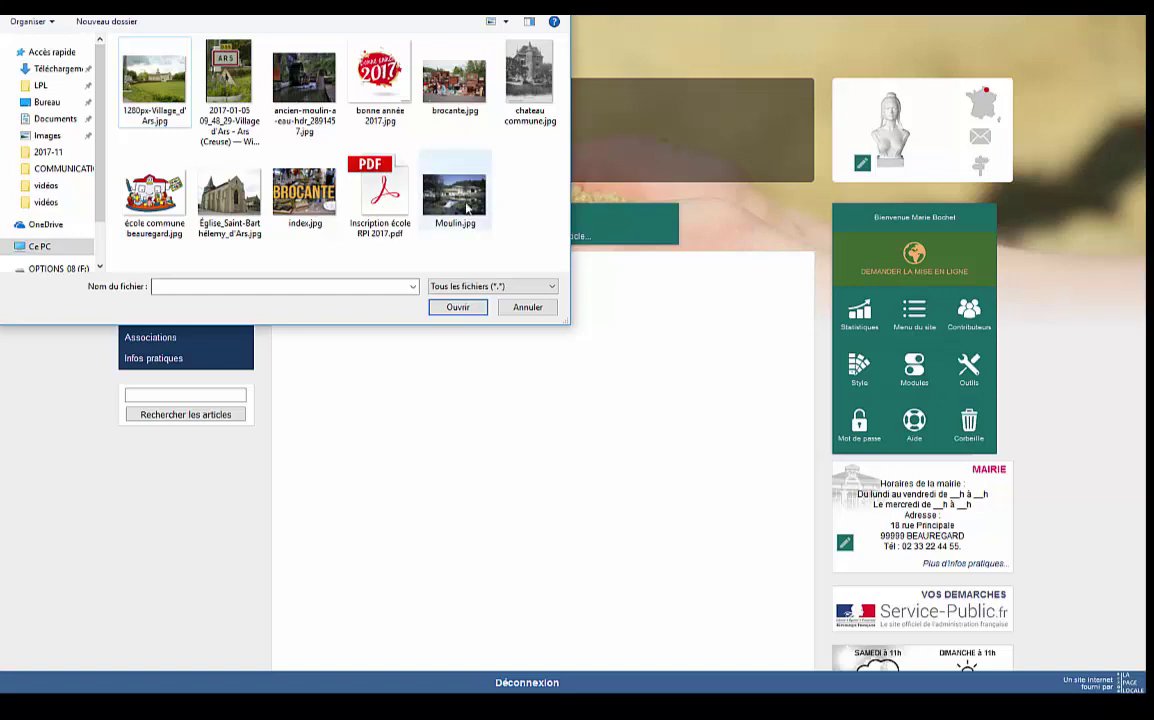
double_click(455, 195)
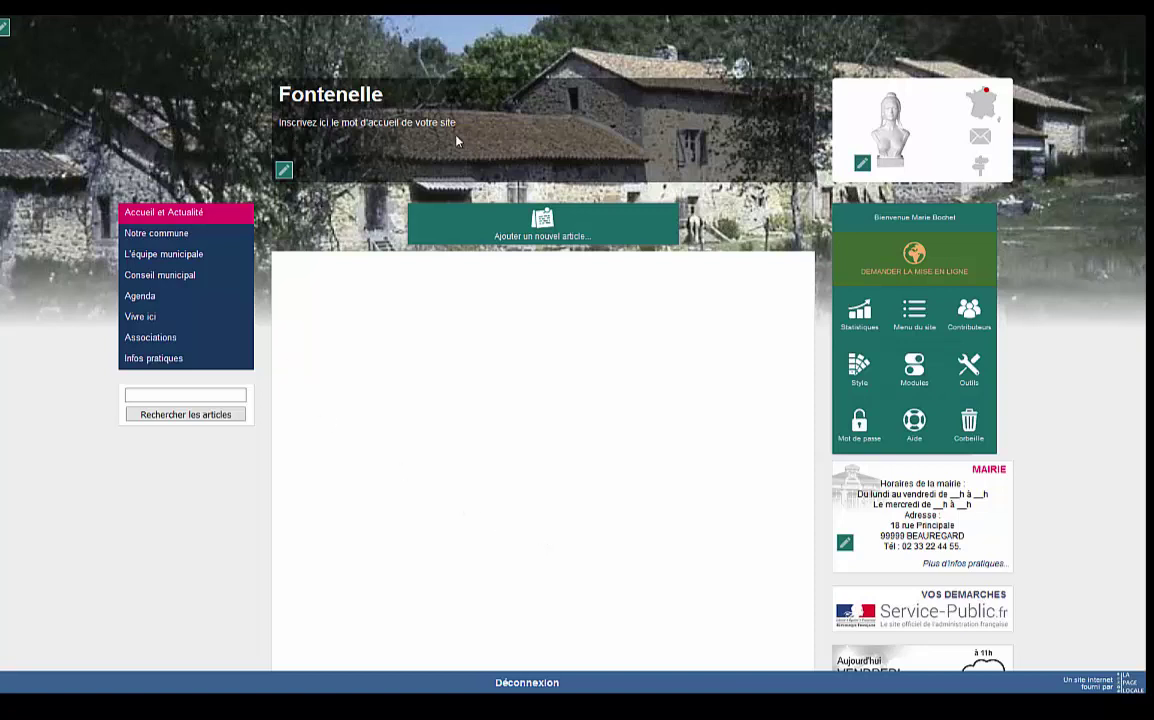
Change the header welcome text to 'Bienvenue sur notre site internet ! Bonne visite !'.
click(285, 172)
key(ctrl+a)
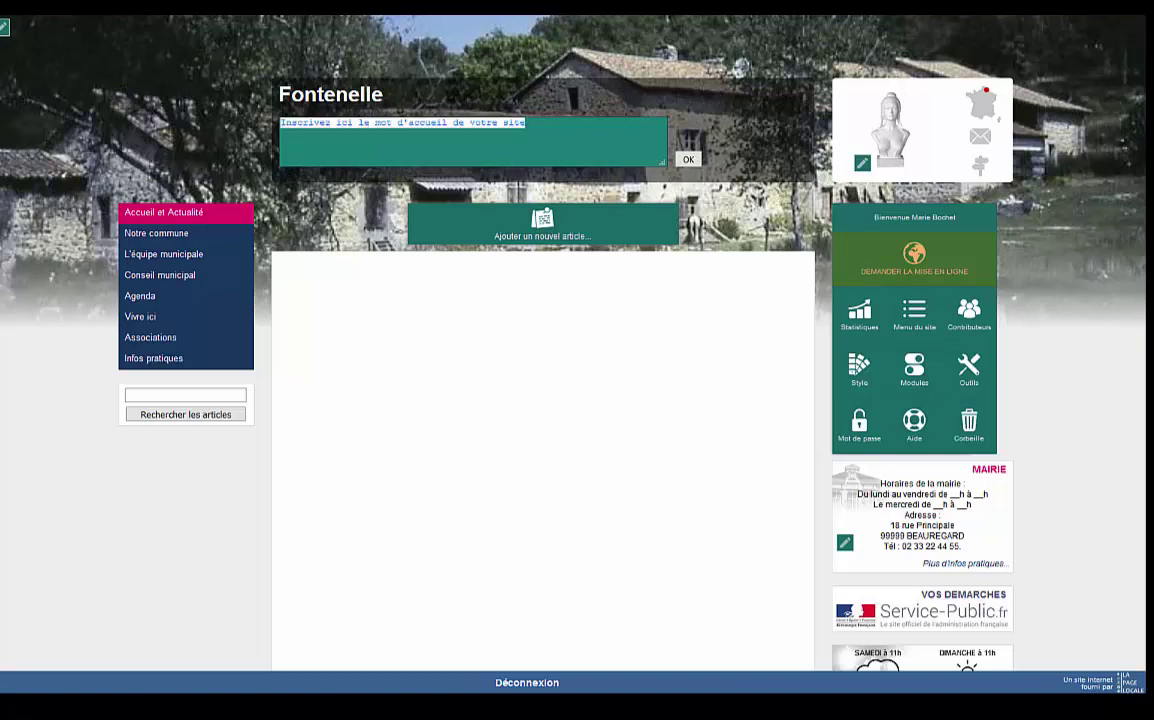
key(BackSpace)
text(Bienvenue sur notre site internet ! B)
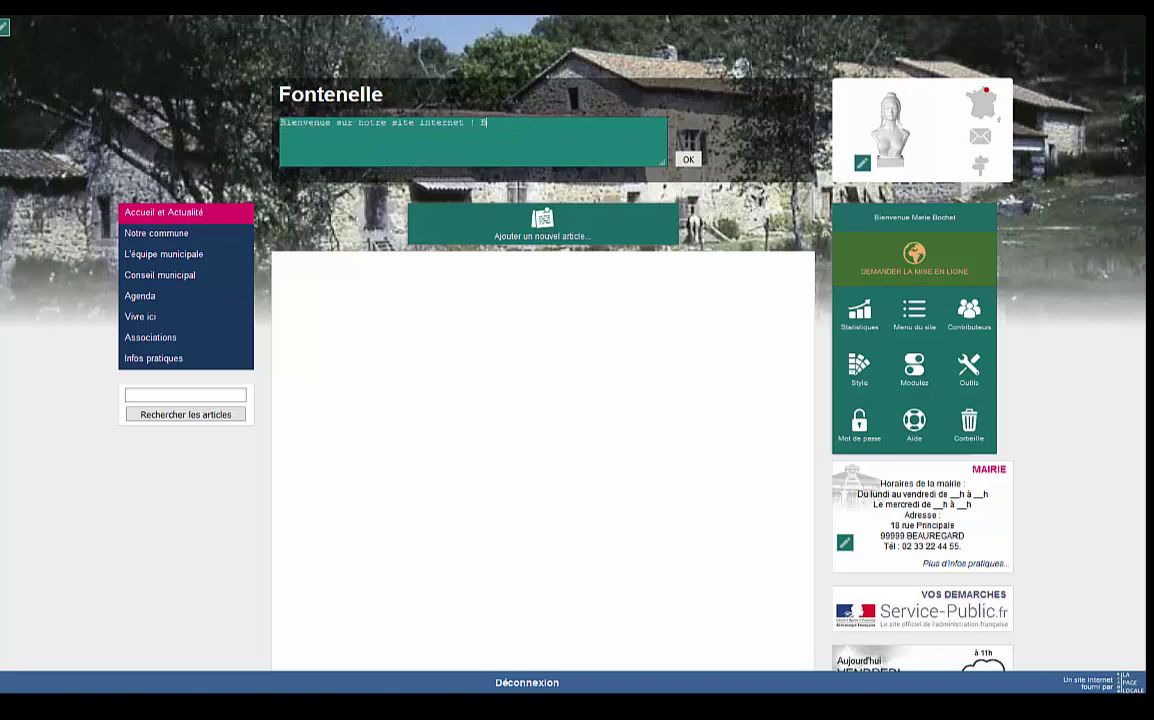
text(onne visite !)
click(684, 162)
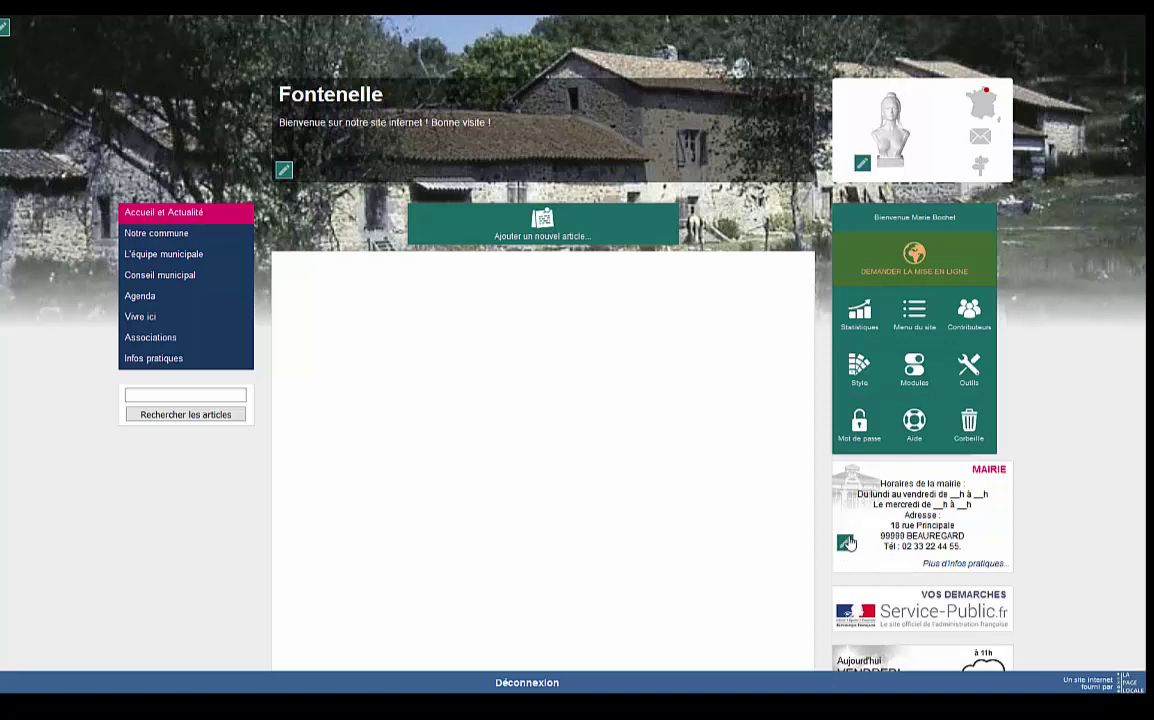
Set the Mairie box hours to Tuesdays, Thursdays and Fridays 18h–20h, with the 02170 FONTENELLE address and phone.
scroll(845, 543, down, 2)
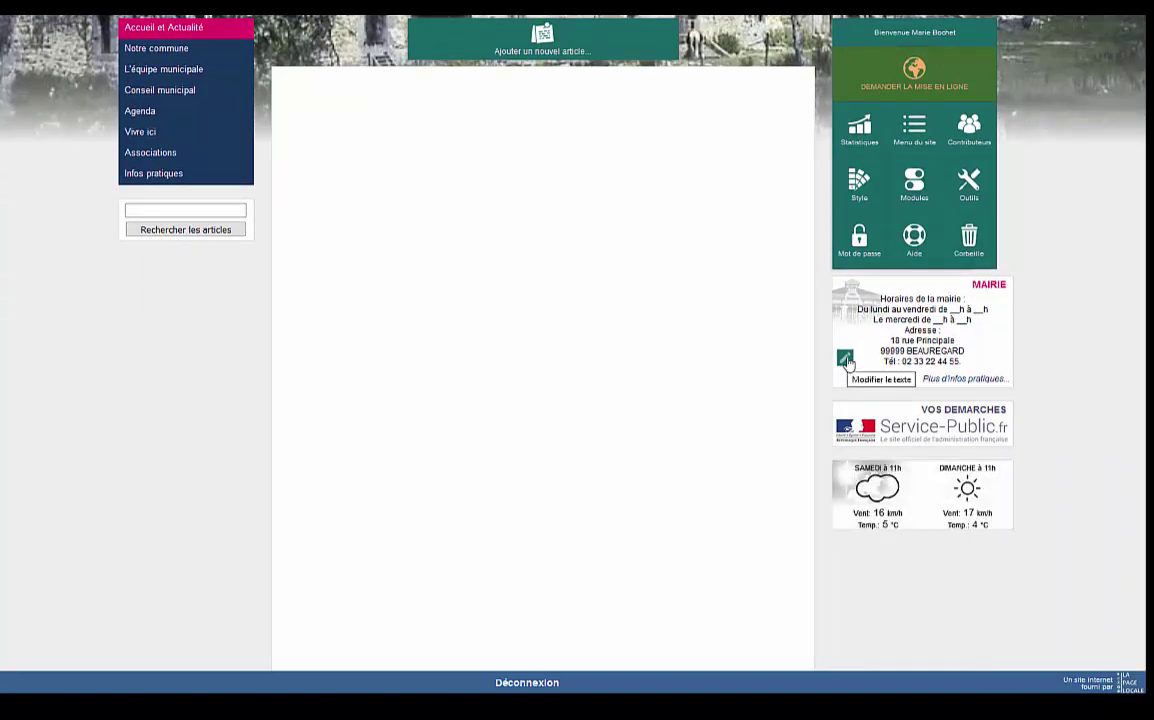
click(846, 360)
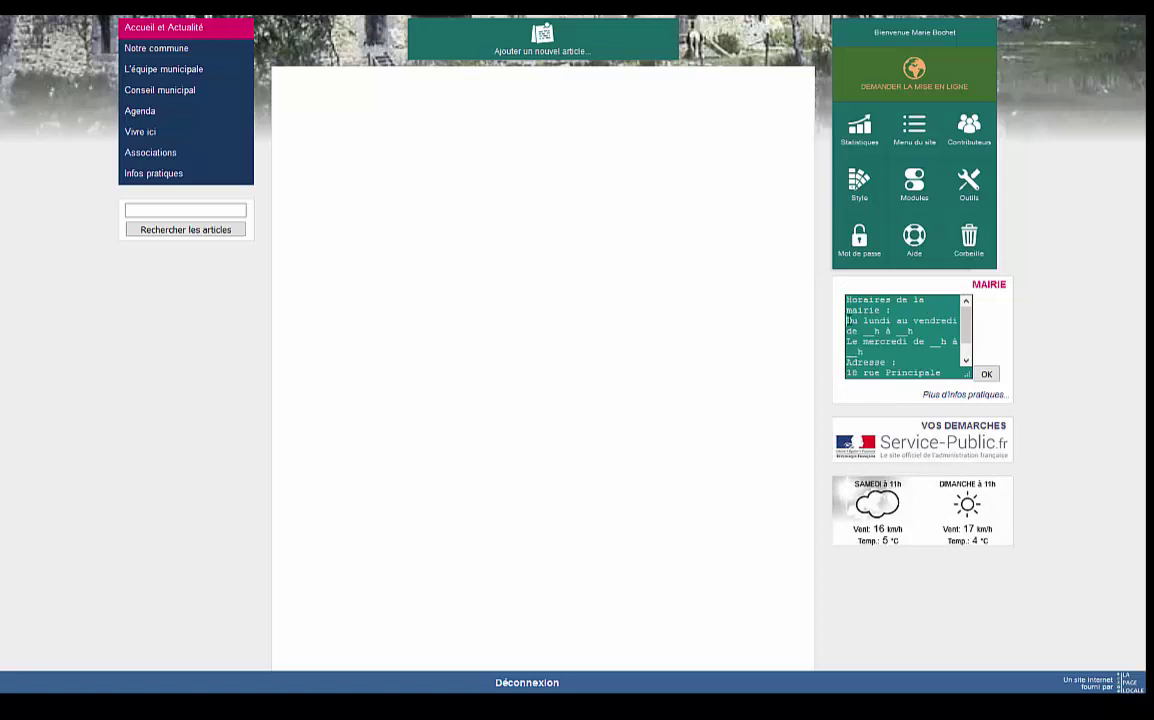
drag(848, 321, 877, 352)
text(Les mardis, jeudi et vendredis de )
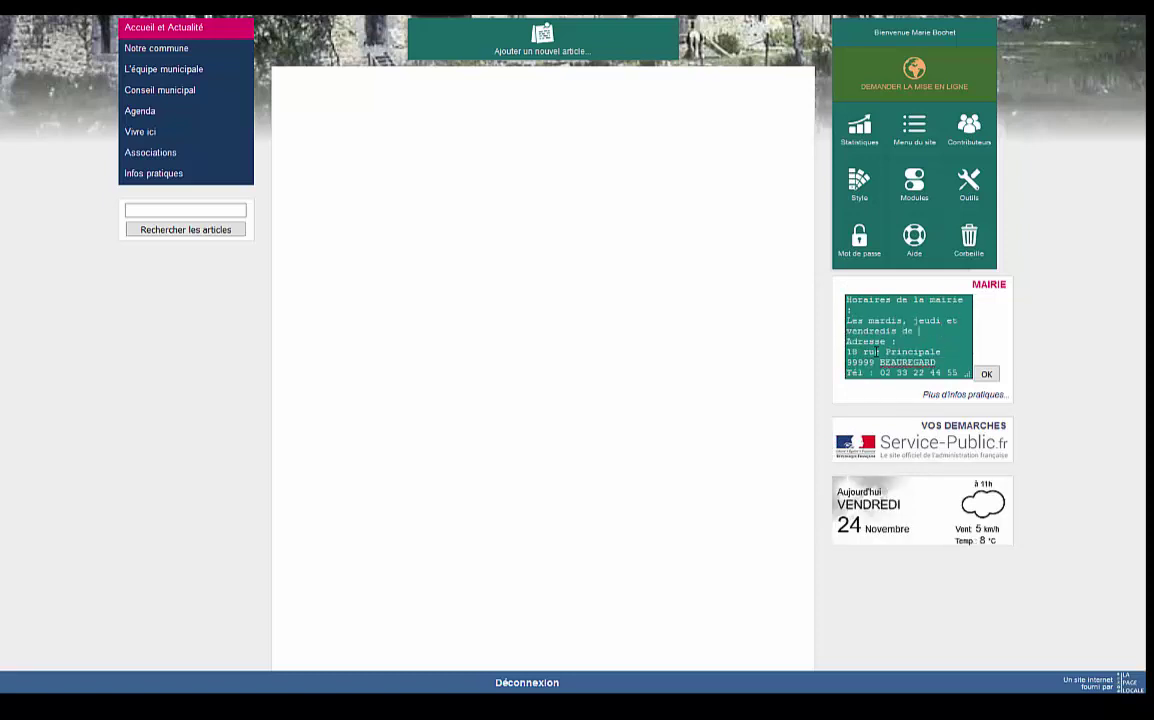
text(18h à 20h)
drag(953, 360, 846, 362)
text(02170 FONTENELLE Tél : )
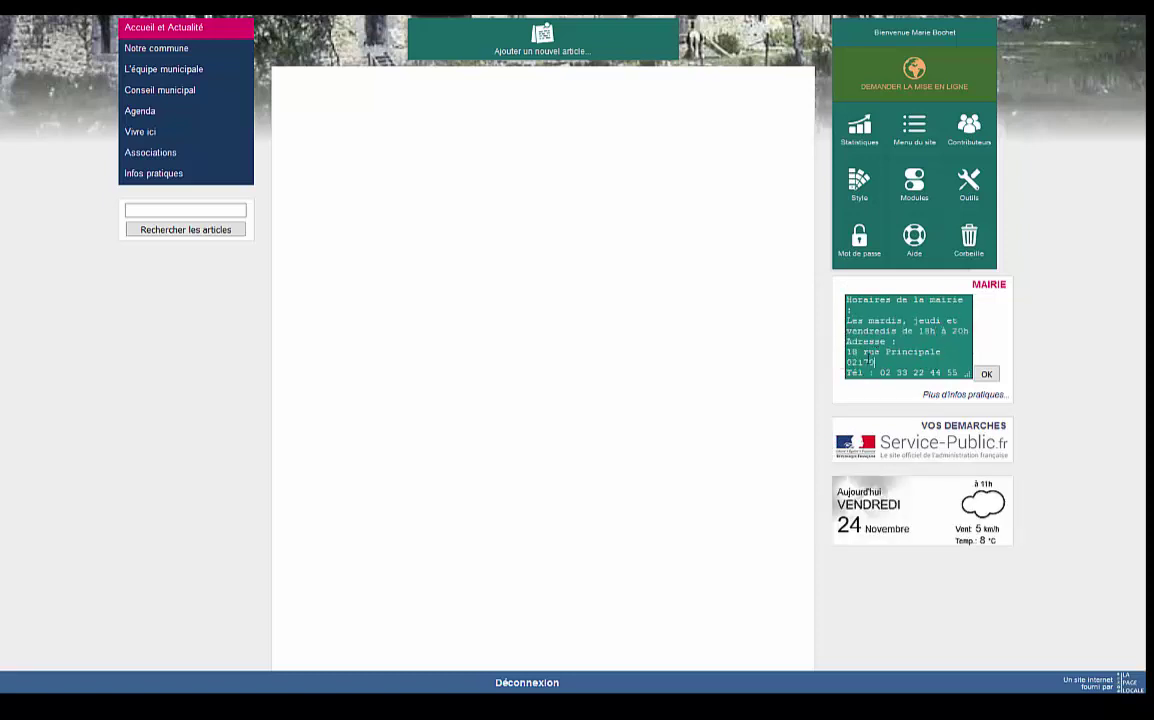
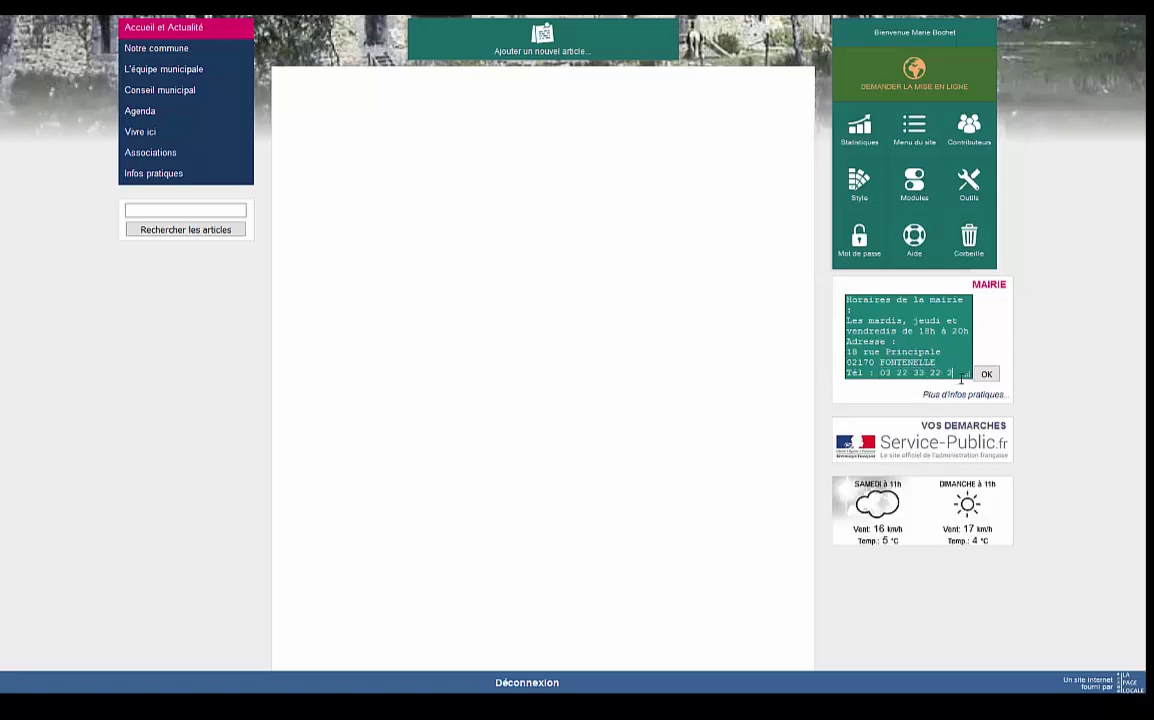
click(1077, 389)
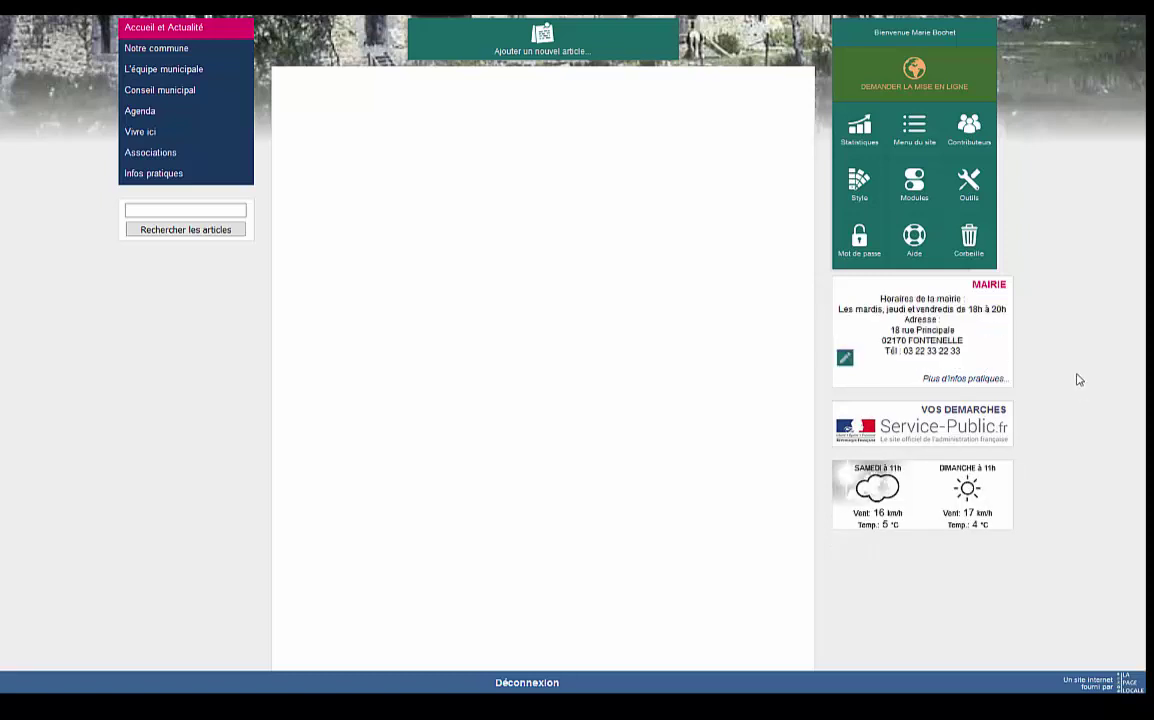
scroll(1043, 445, up, 2)
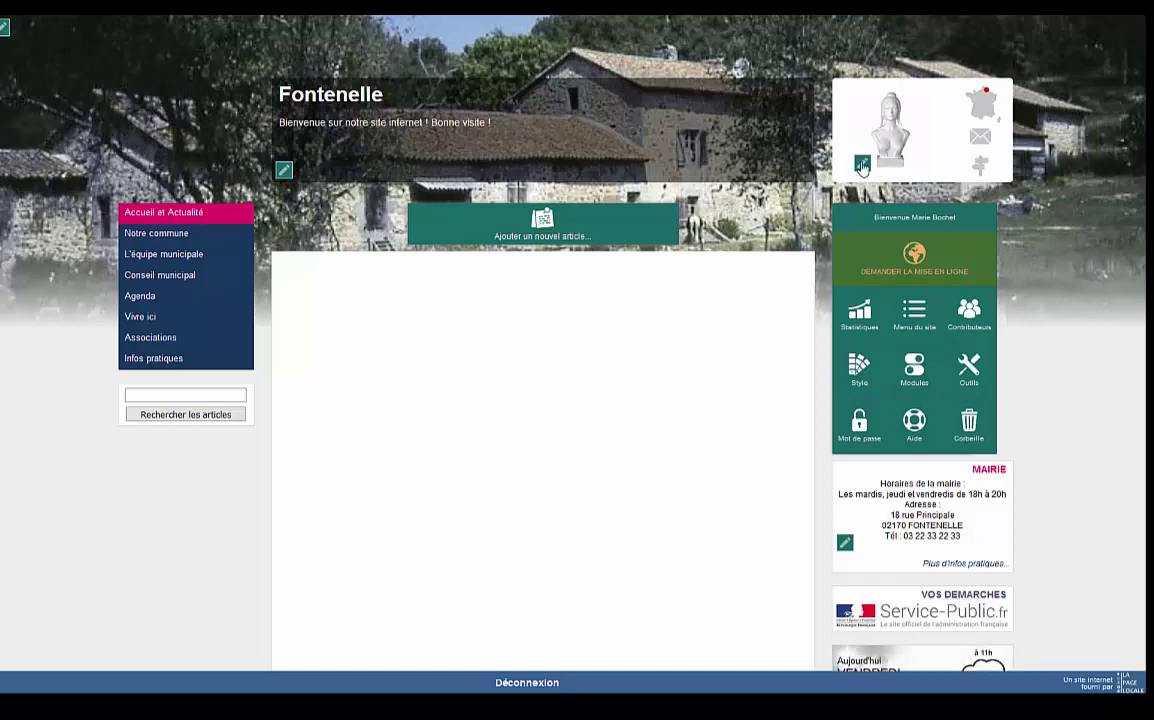
Replace the Marianne image in the town block with chateau commune.jpg.
click(862, 165)
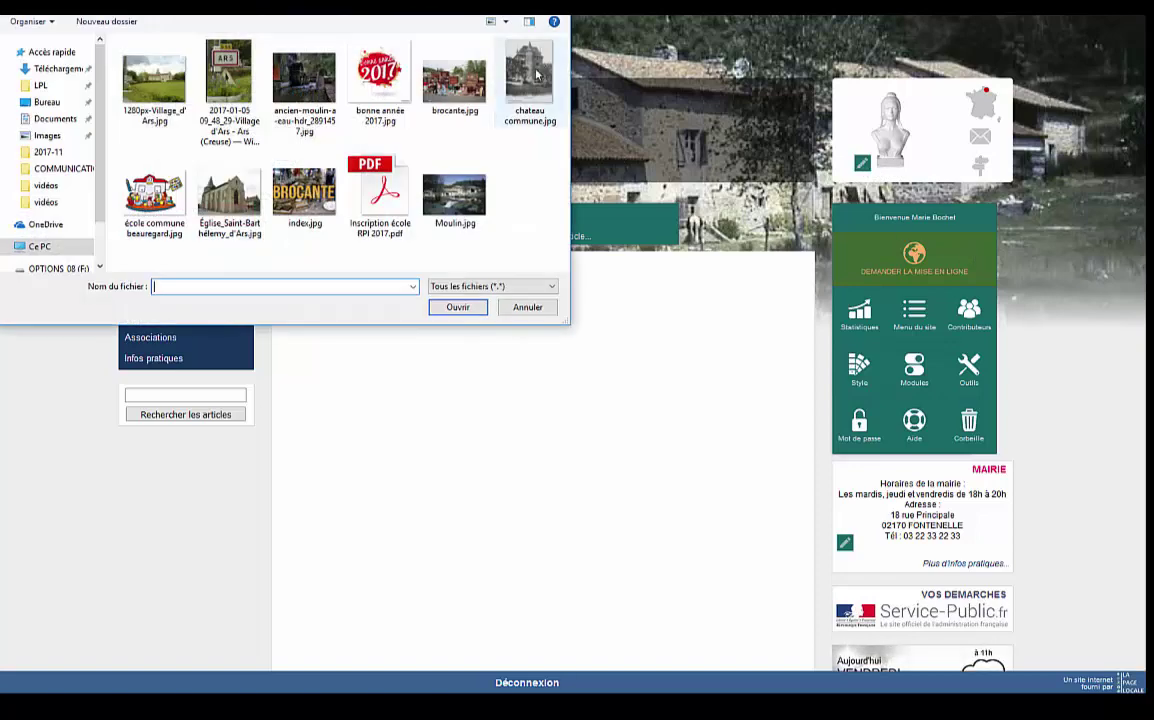
double_click(536, 74)
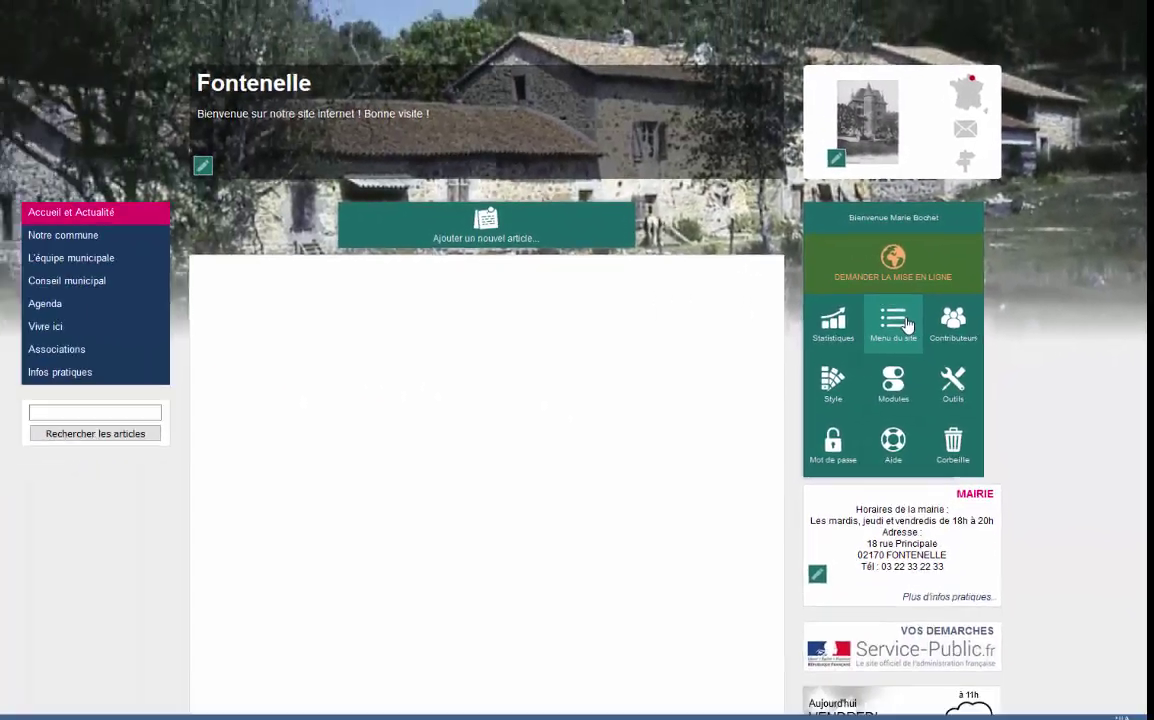
click(726, 351)
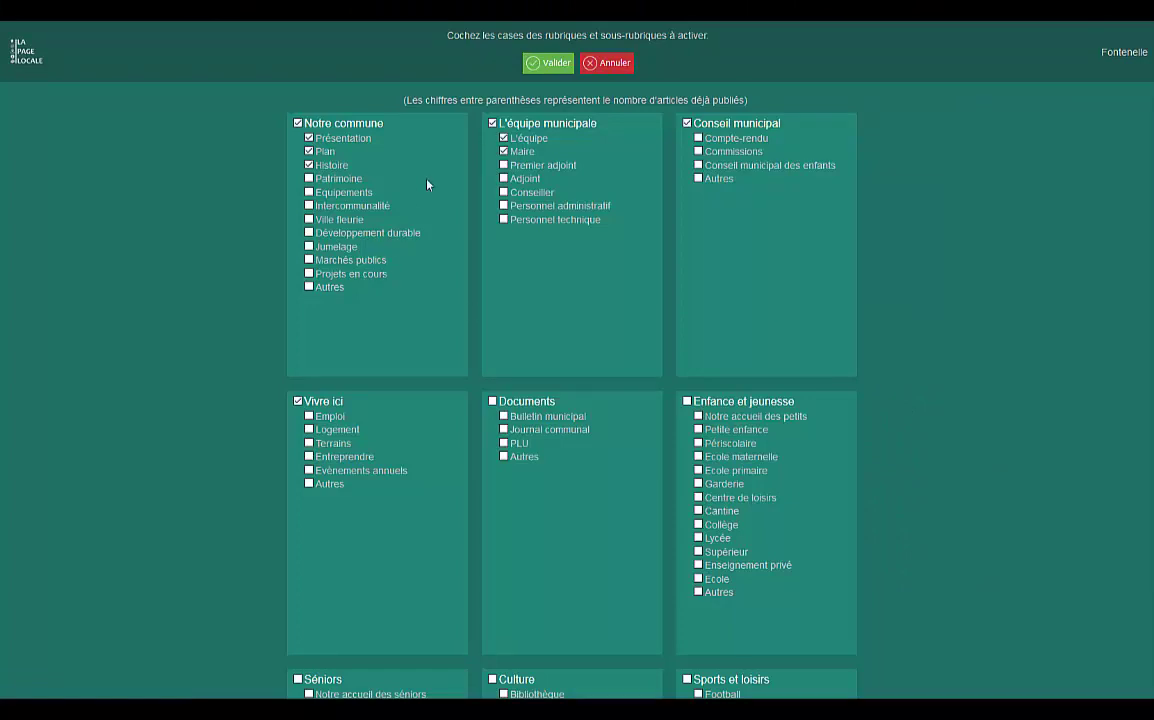
Activate extra Notre commune sub-sections plus Compte-rendu and Autres under Conseil municipal.
scroll(591, 331, down, 5)
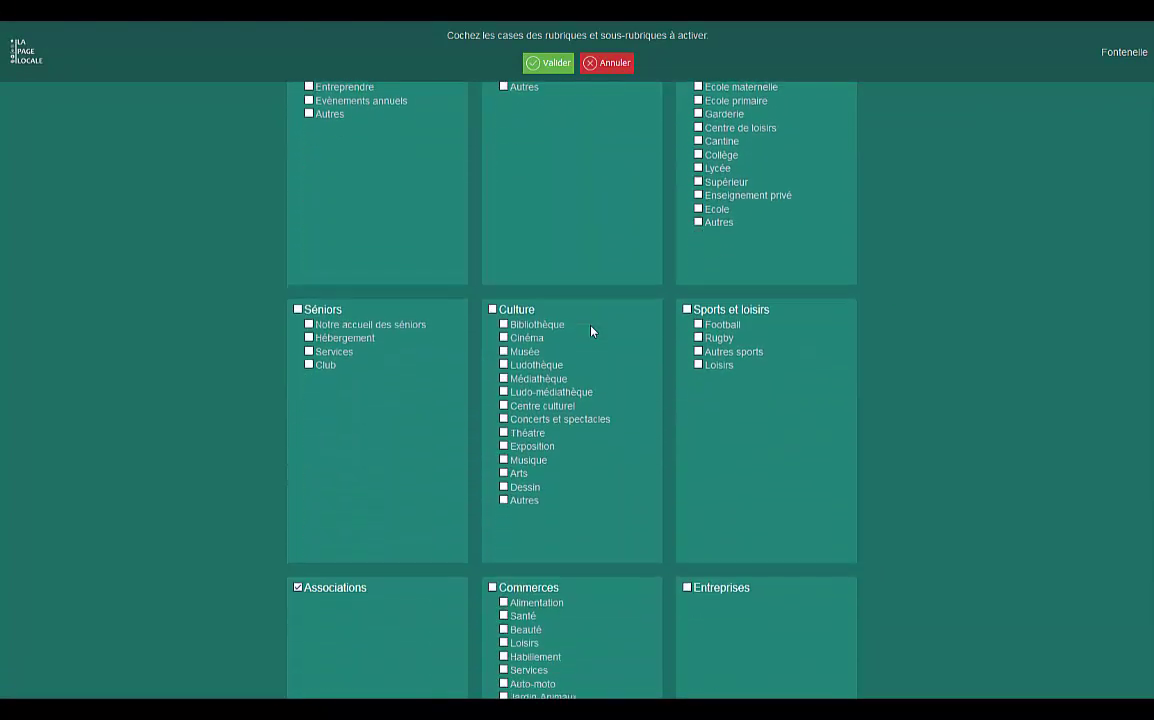
scroll(591, 331, down, 5)
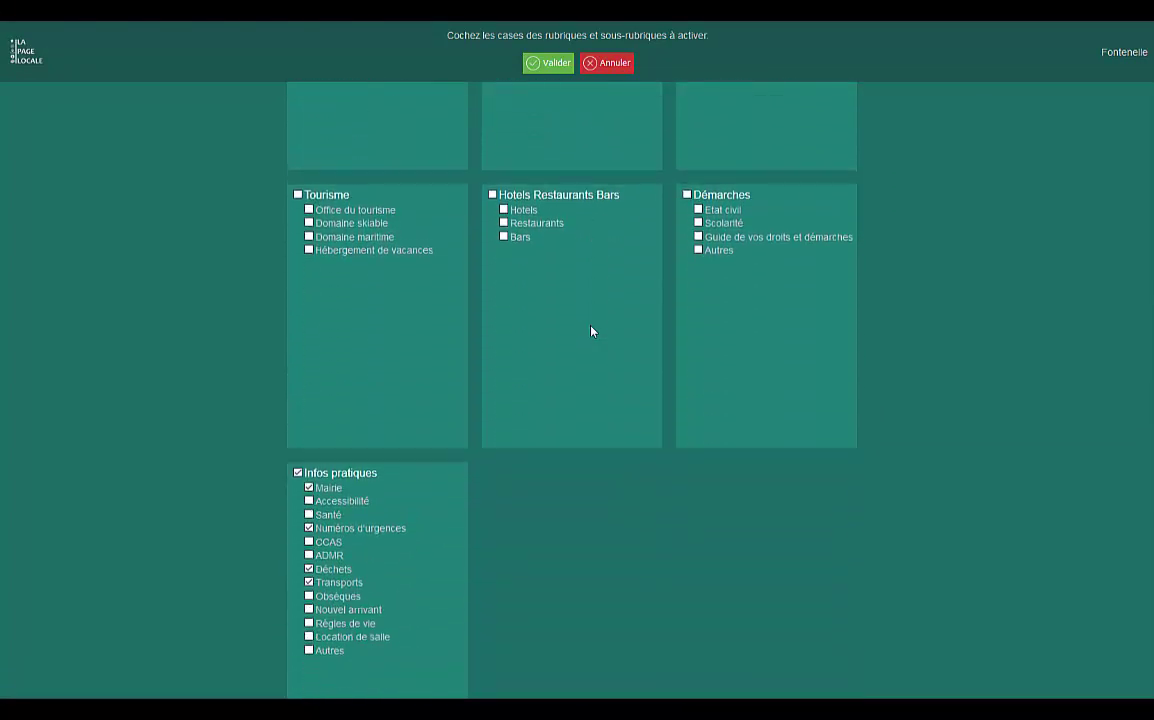
scroll(591, 331, up, 10)
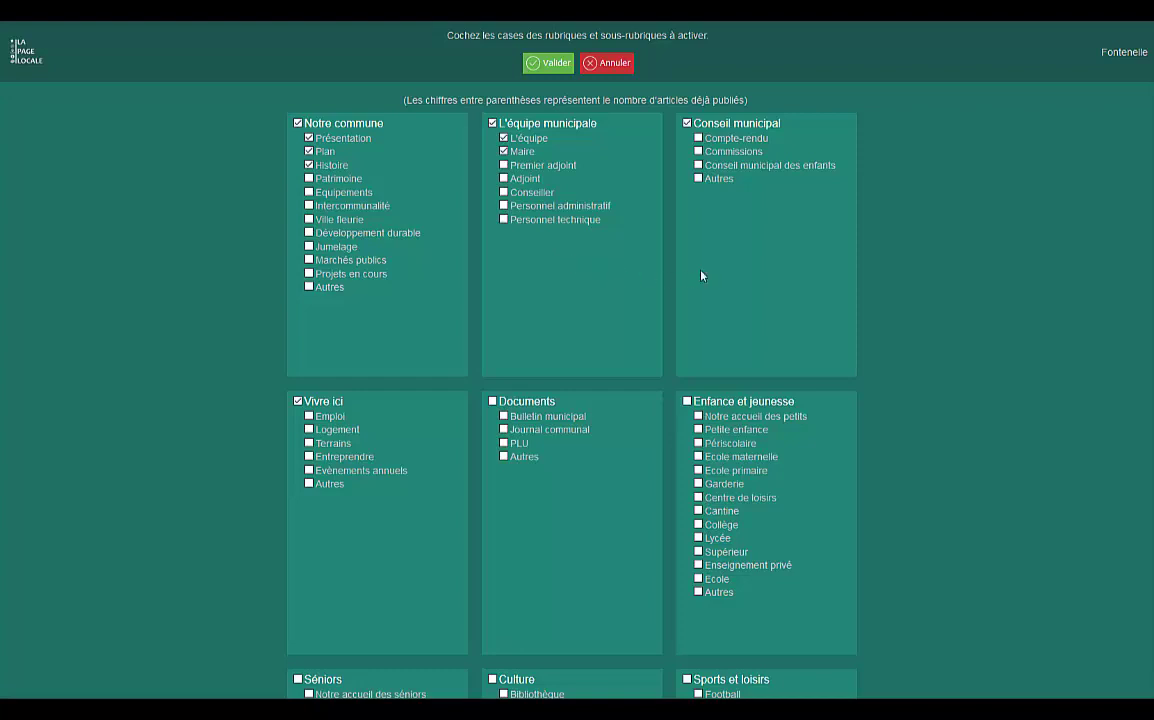
click(698, 138)
click(698, 178)
click(309, 192)
click(309, 205)
click(312, 219)
Activate Logement, Terrains, Journal communal, PLU, Autres, Garderie, Centre de loisirs, Cantine and Ecole.
click(309, 443)
click(309, 429)
click(504, 429)
click(504, 443)
click(504, 456)
click(698, 578)
click(698, 483)
click(698, 497)
click(698, 510)
Activate Club under Séniors, Bibliothèque and Théâtre under Culture, and Rugby under Sports et loisirs.
scroll(716, 530, down, 4)
click(309, 364)
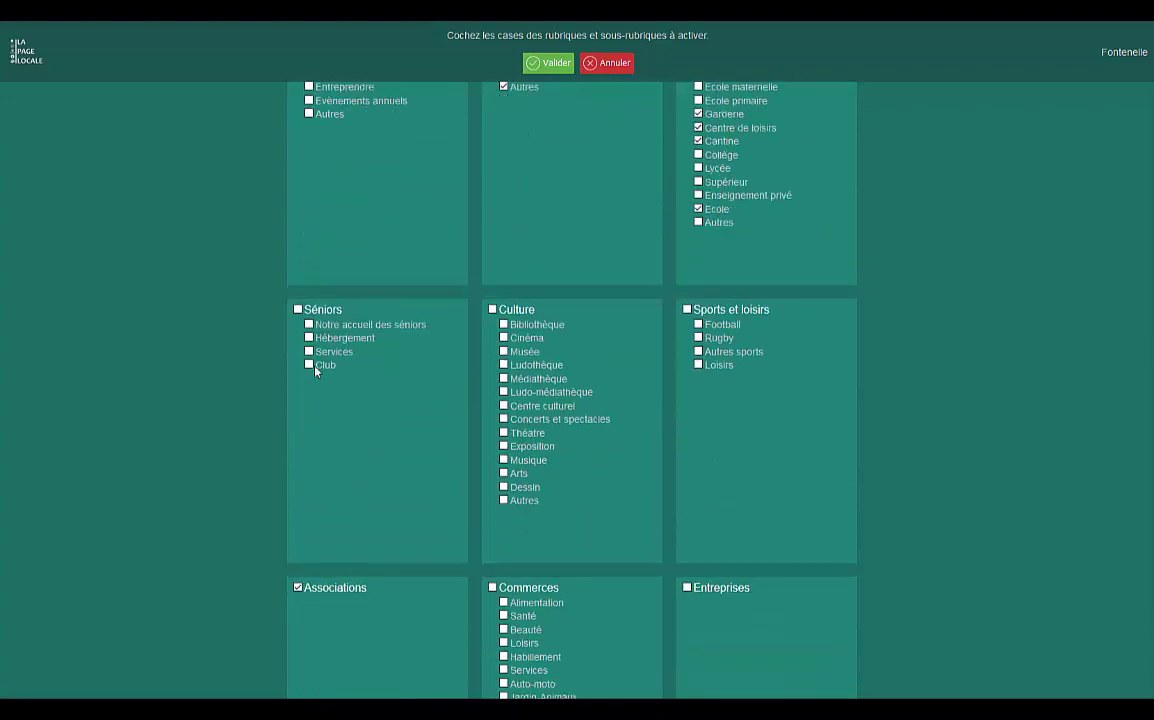
click(504, 324)
click(504, 432)
click(698, 338)
Activate Santé, Nouvel arrivant and Location de salle under Infos pratiques, then save the sections.
scroll(698, 340, down, 2)
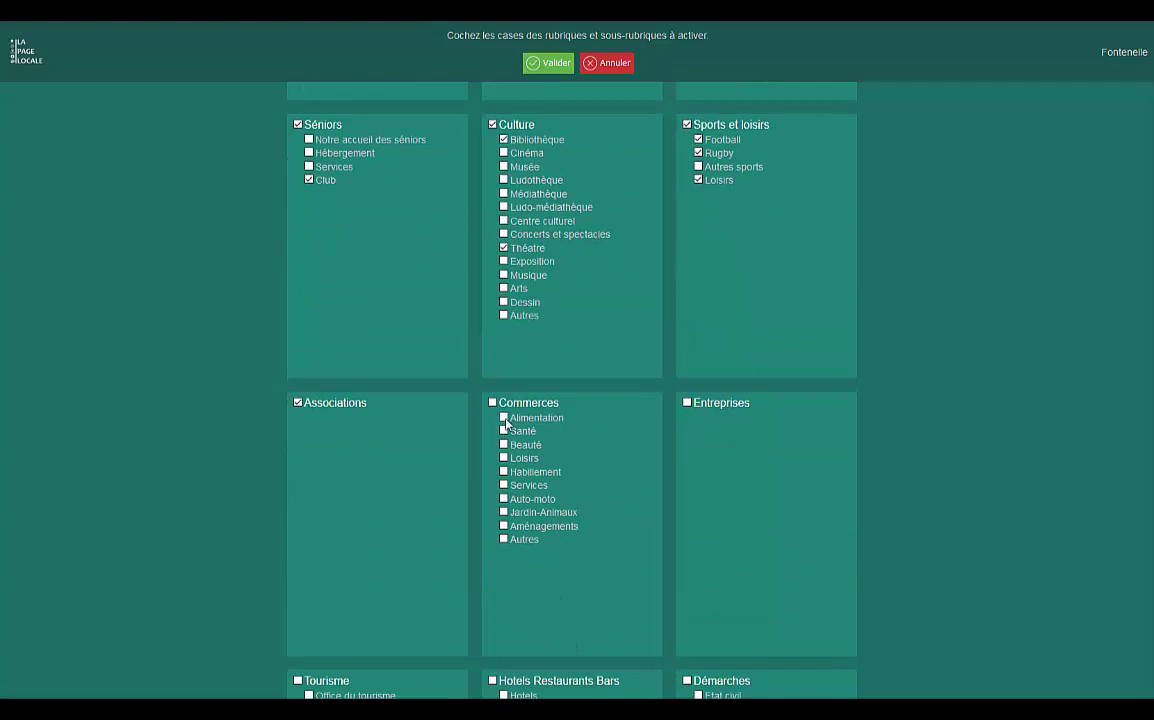
scroll(679, 471, down, 2)
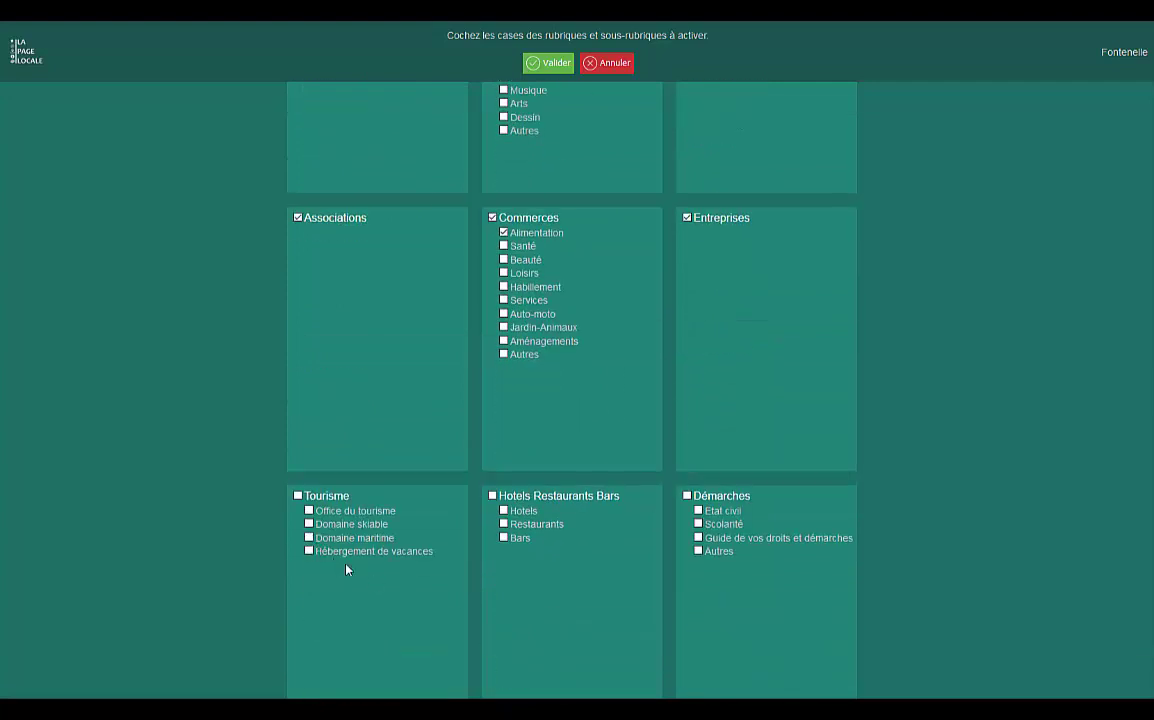
scroll(770, 549, down, 4)
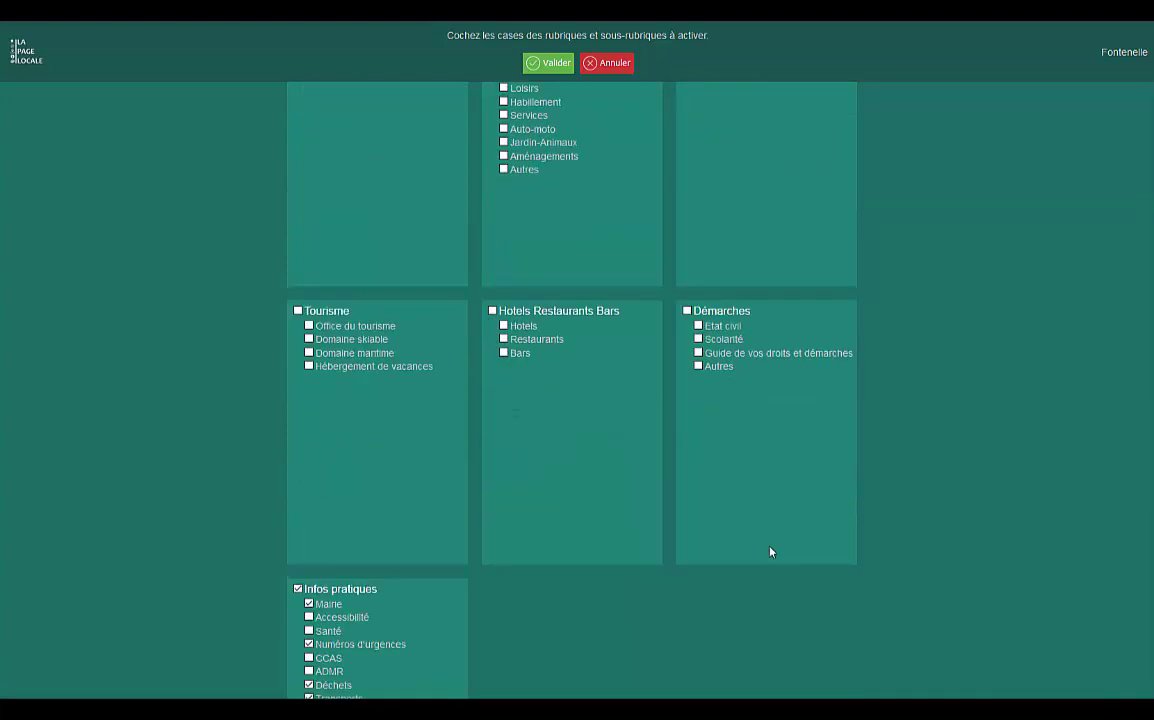
click(309, 481)
click(309, 576)
click(309, 603)
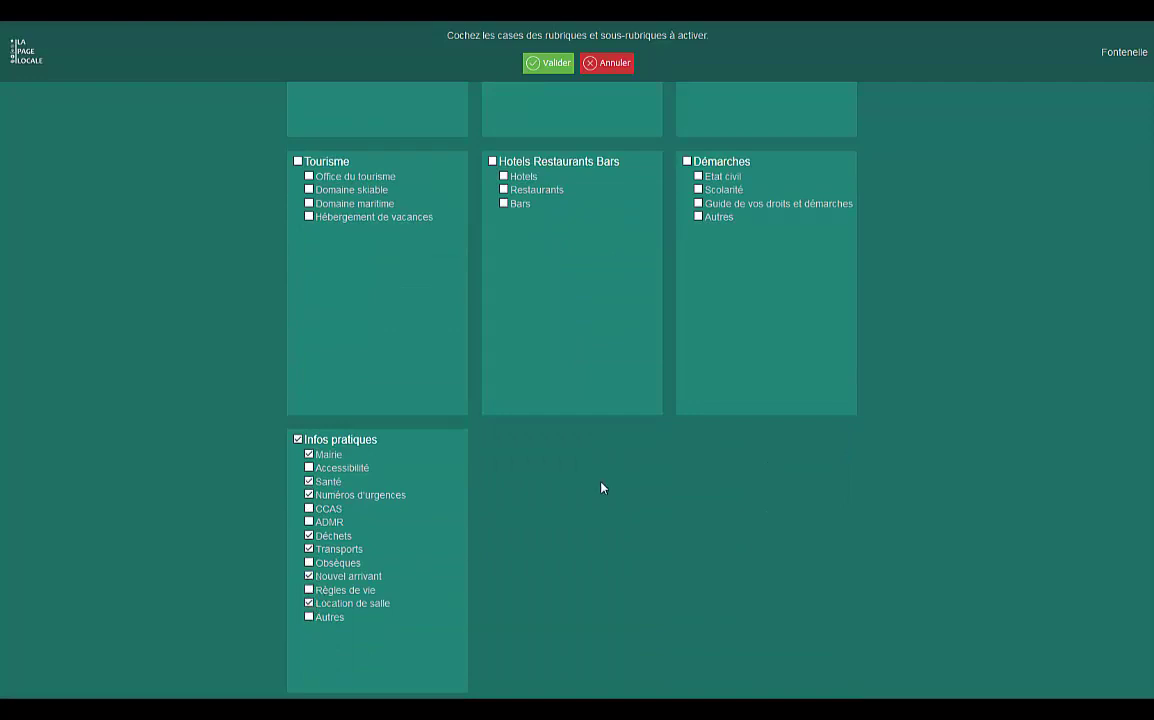
scroll(601, 488, up, 5)
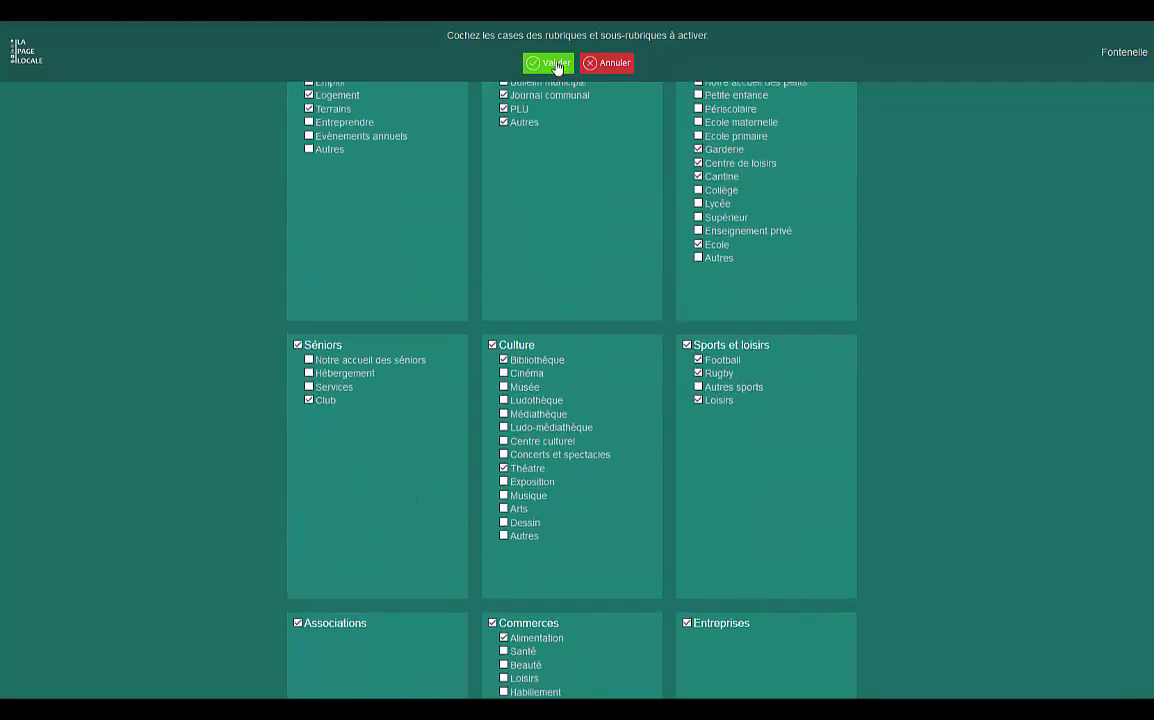
click(556, 63)
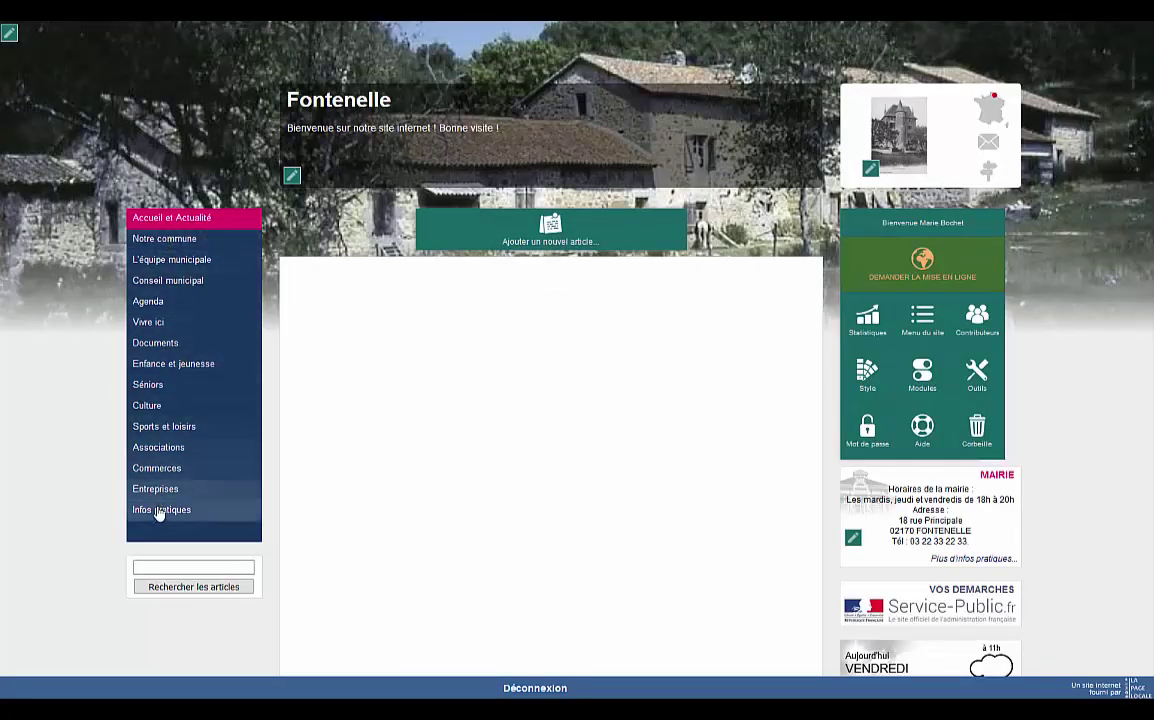
click(194, 246)
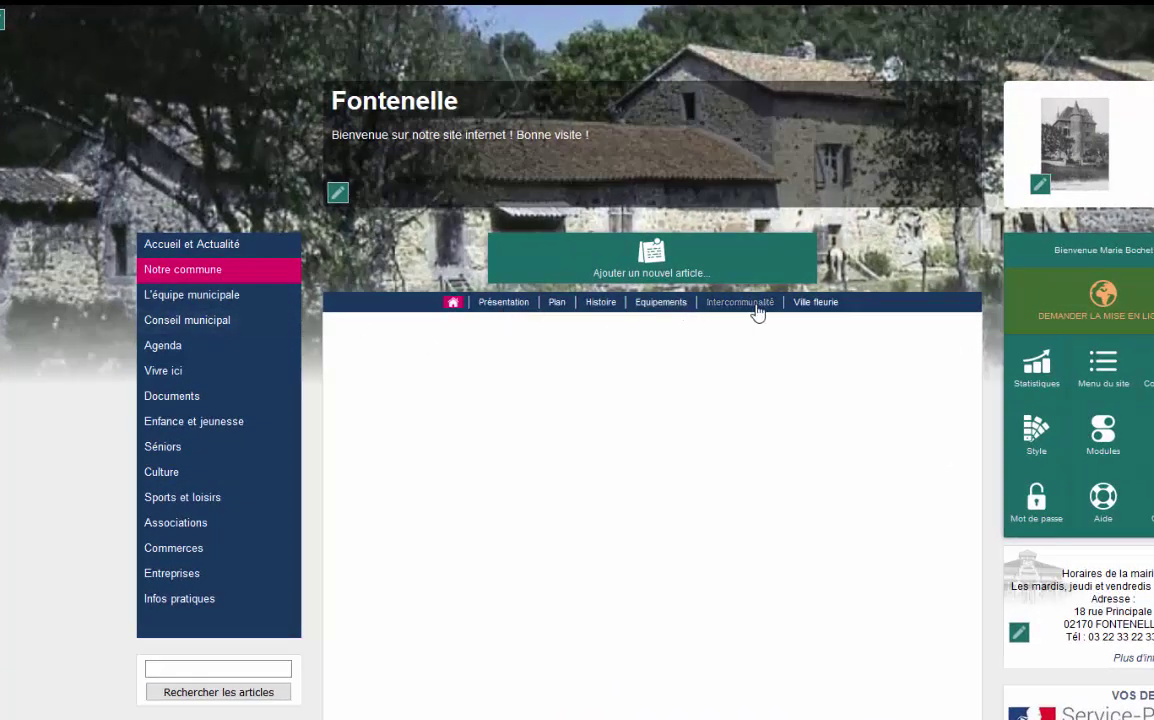
click(184, 398)
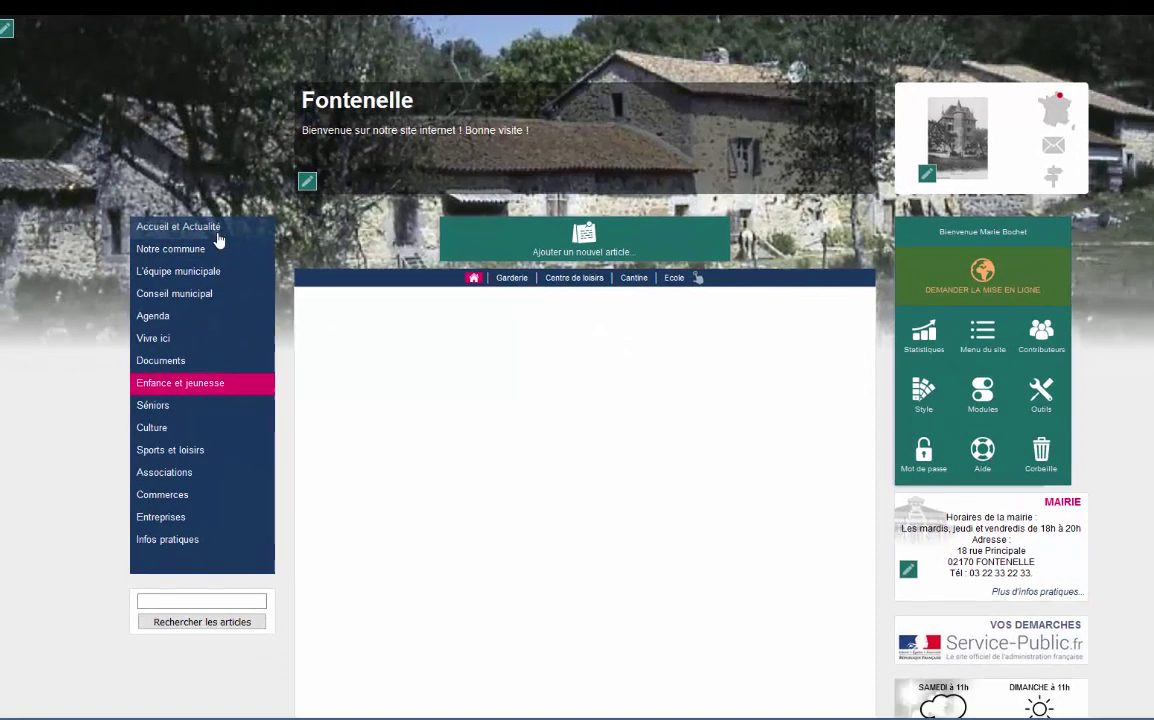
click(200, 240)
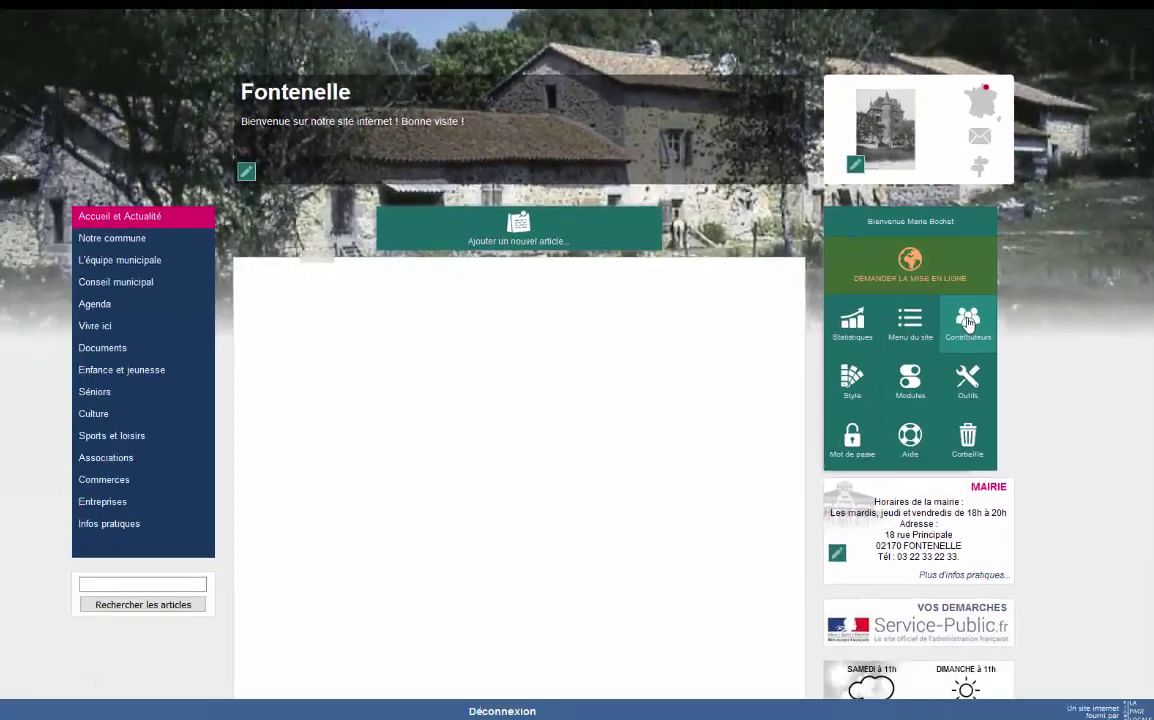
Open the Contributeurs page and add a new contributor account.
click(884, 357)
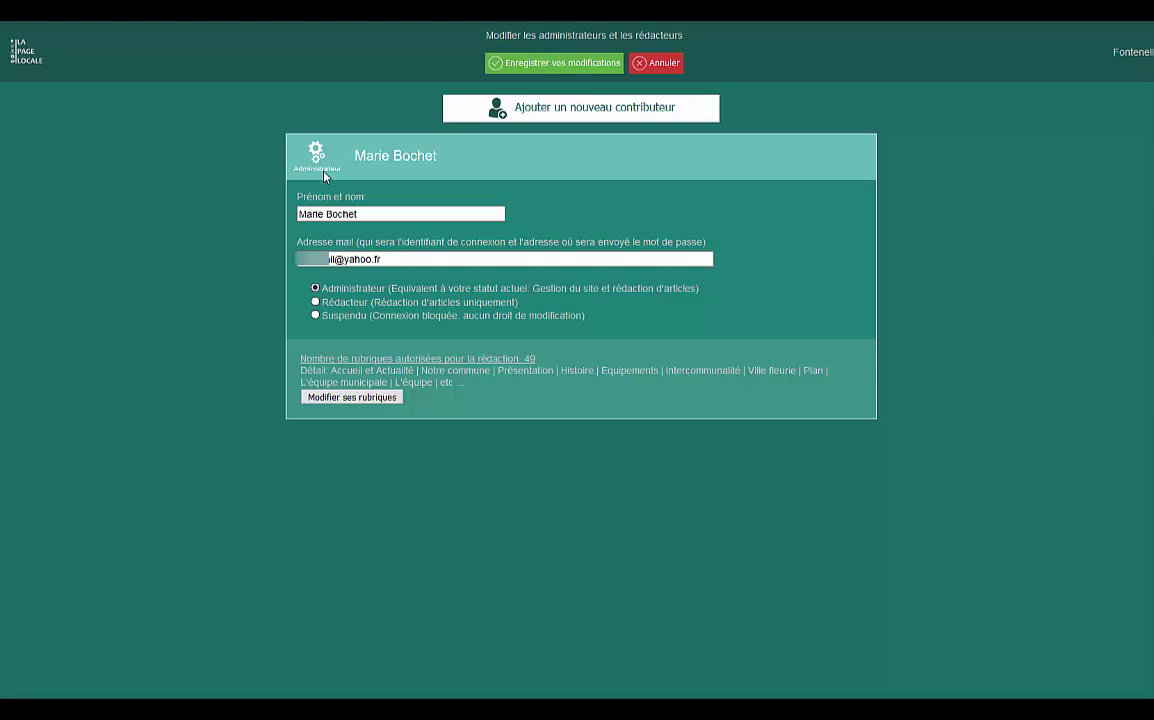
click(560, 115)
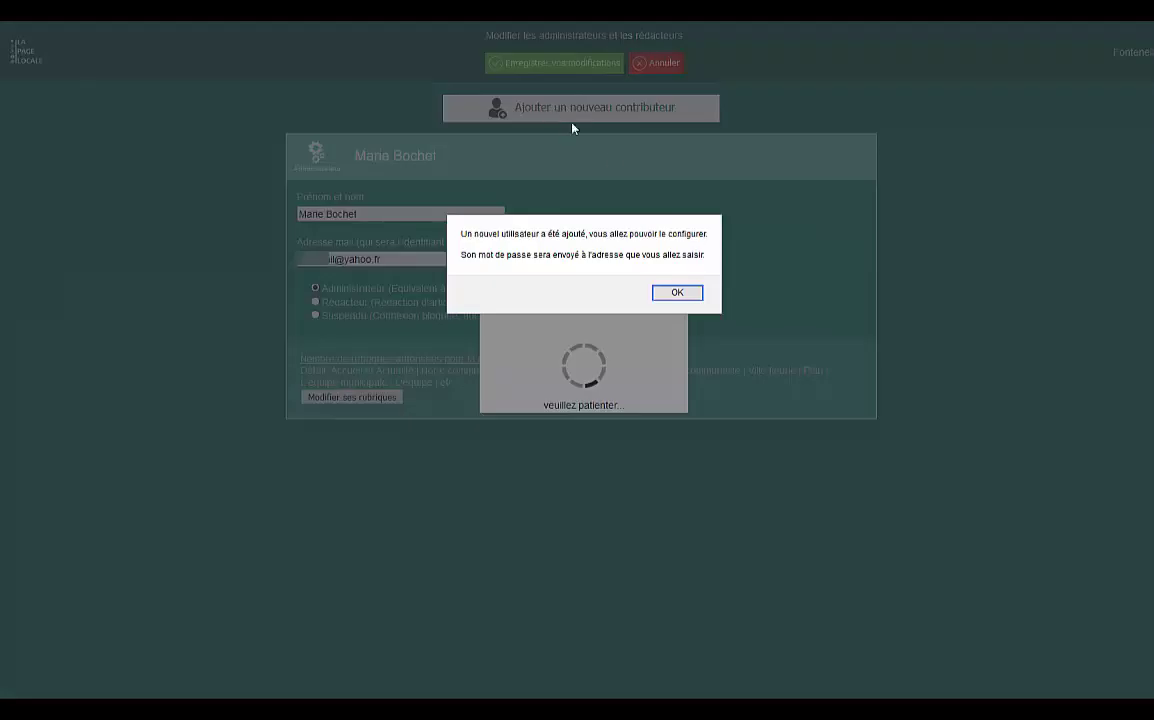
click(683, 298)
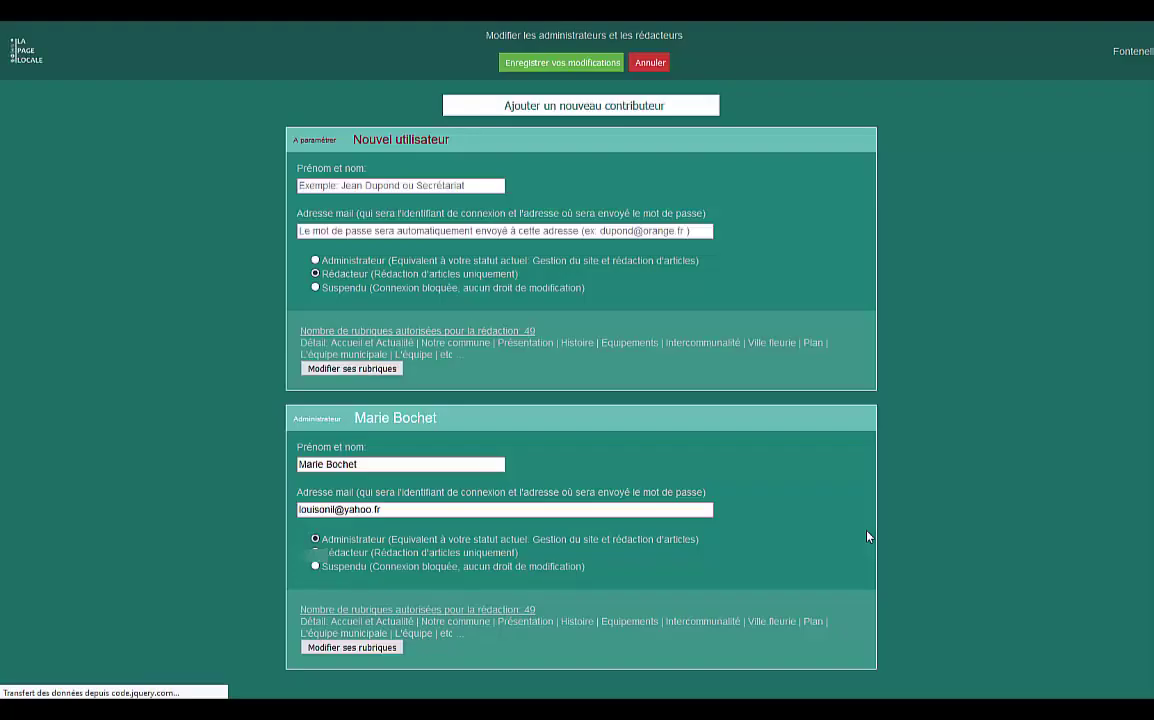
Try assigning sections to the new contributor with name and e-mail still empty, then cancel.
click(457, 211)
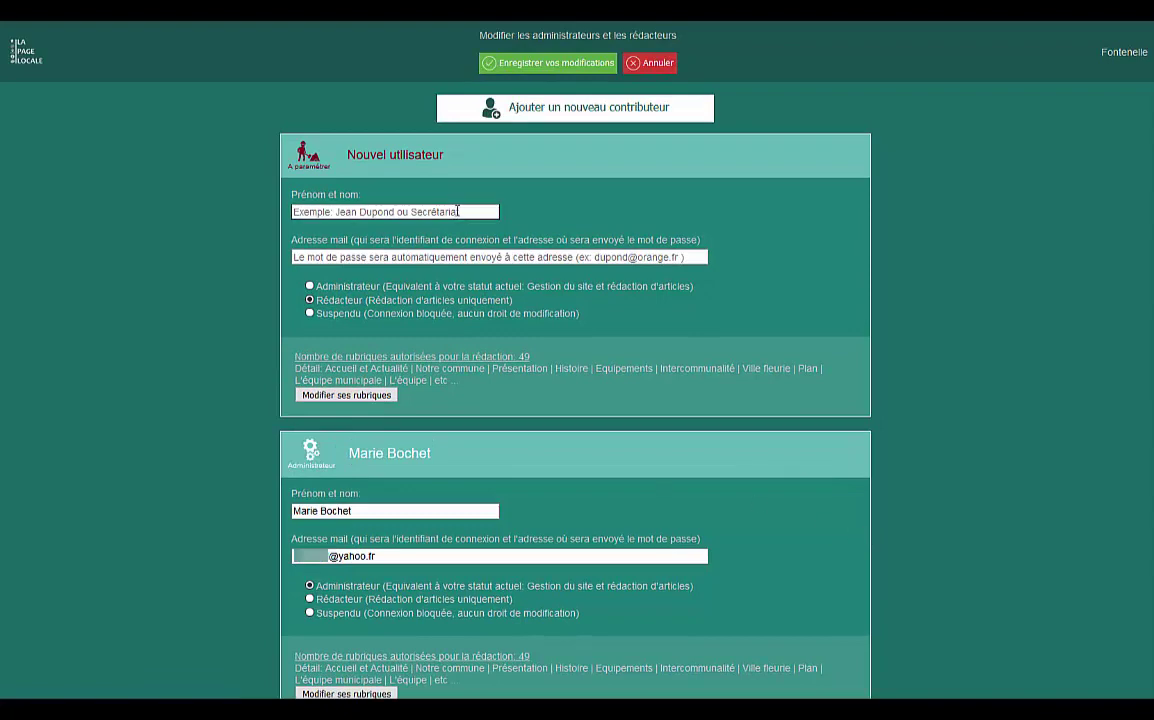
click(468, 256)
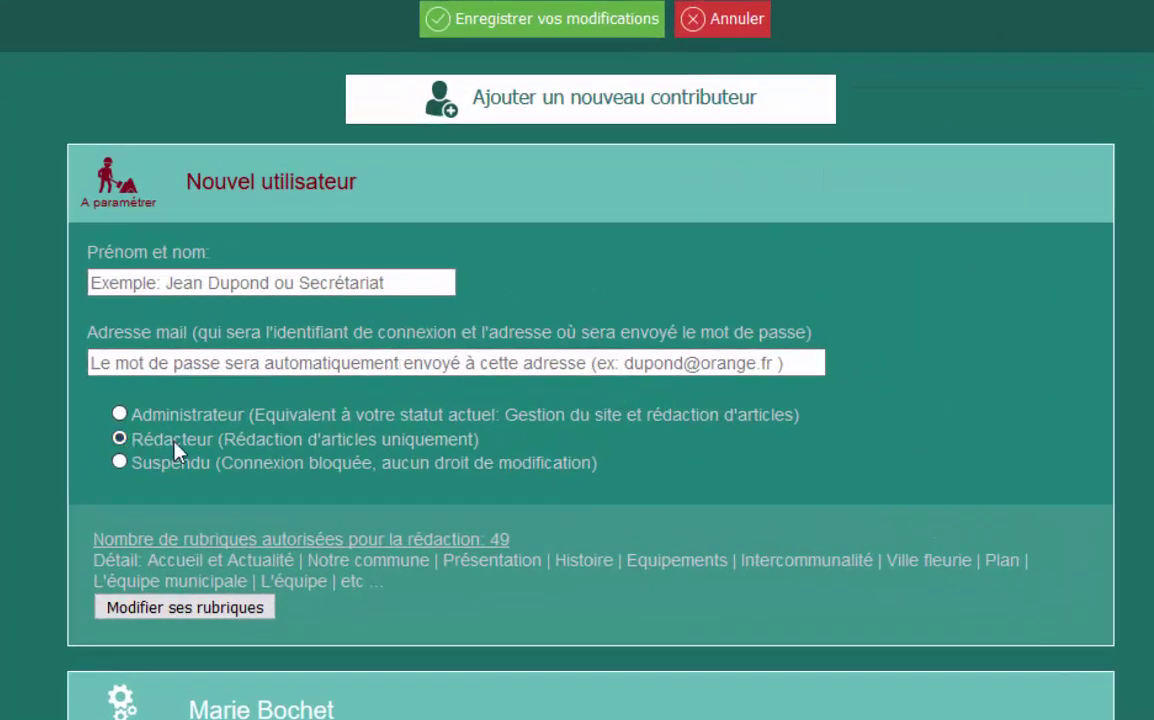
click(258, 612)
key(Return)
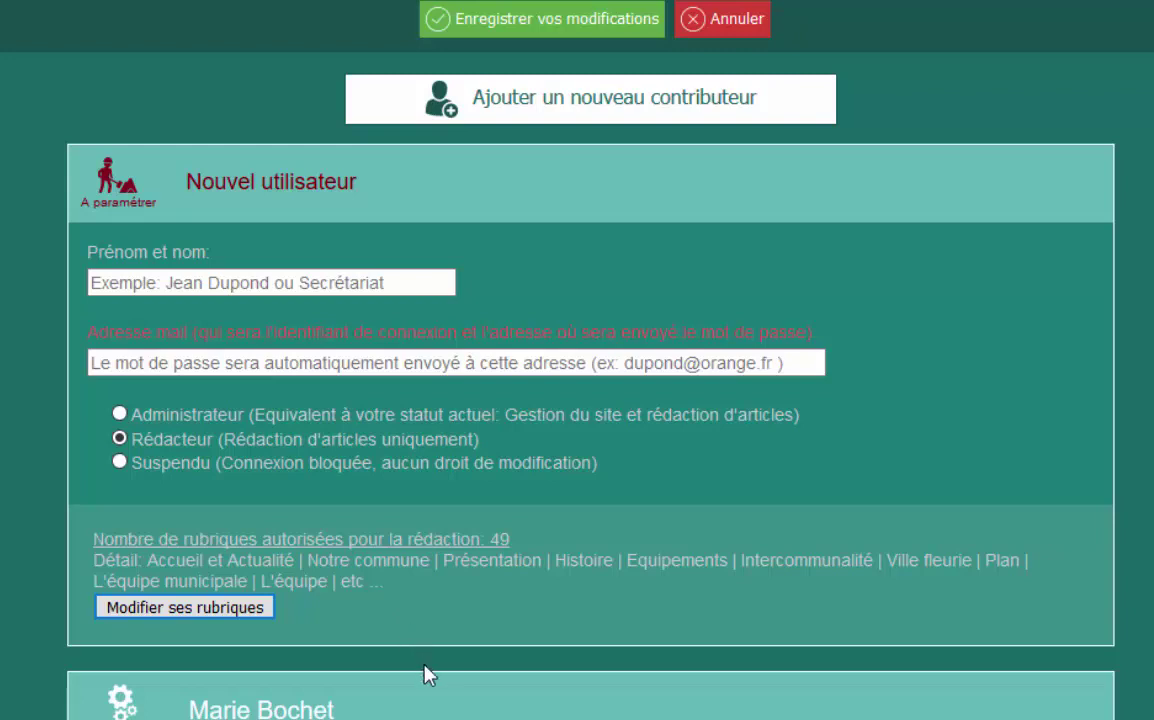
click(752, 16)
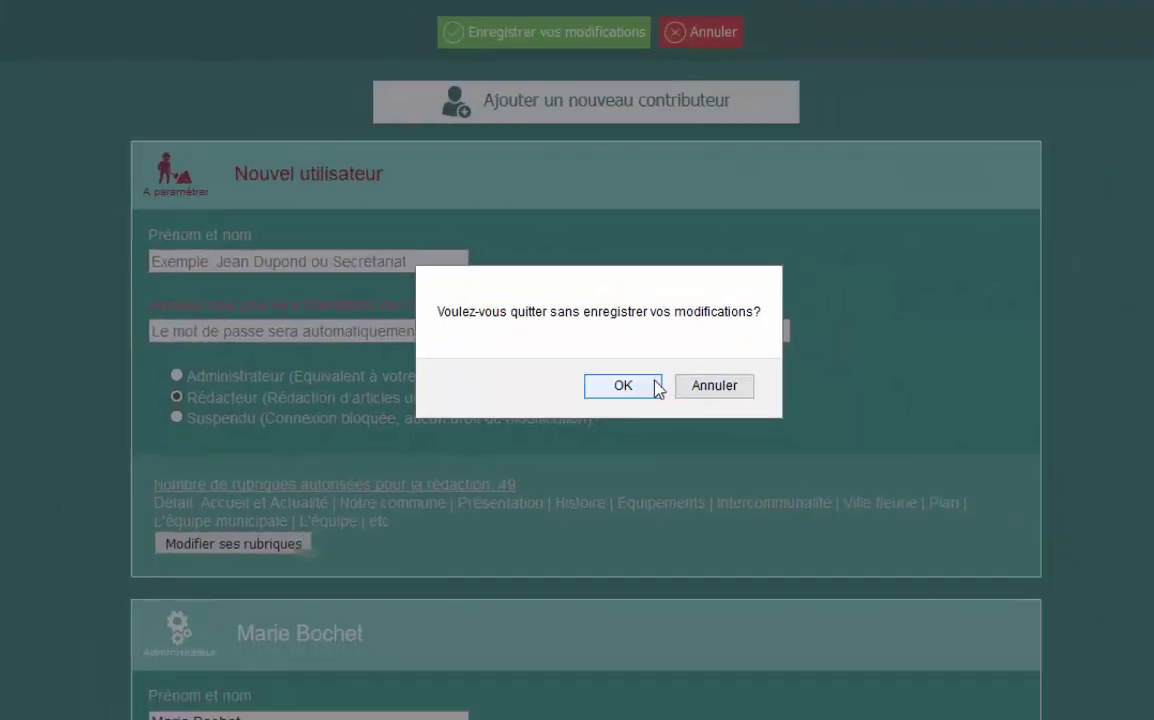
Discard the unfinished contributor and apply the second layout with a blue colour palette.
click(638, 425)
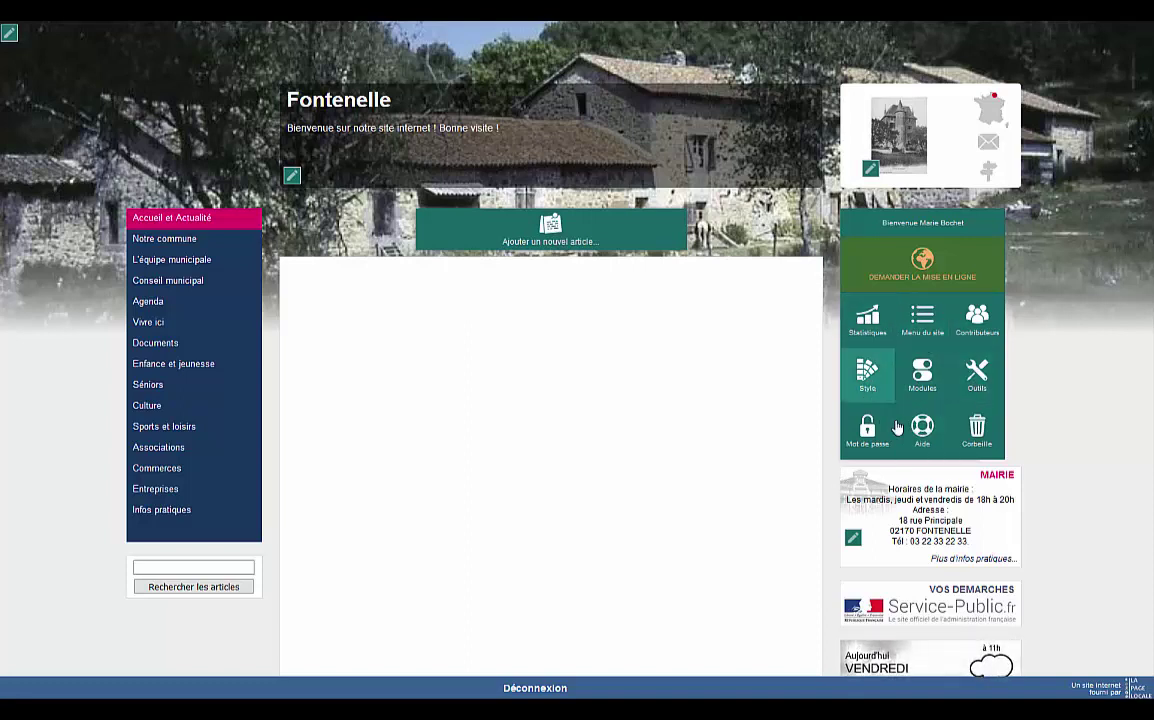
click(877, 385)
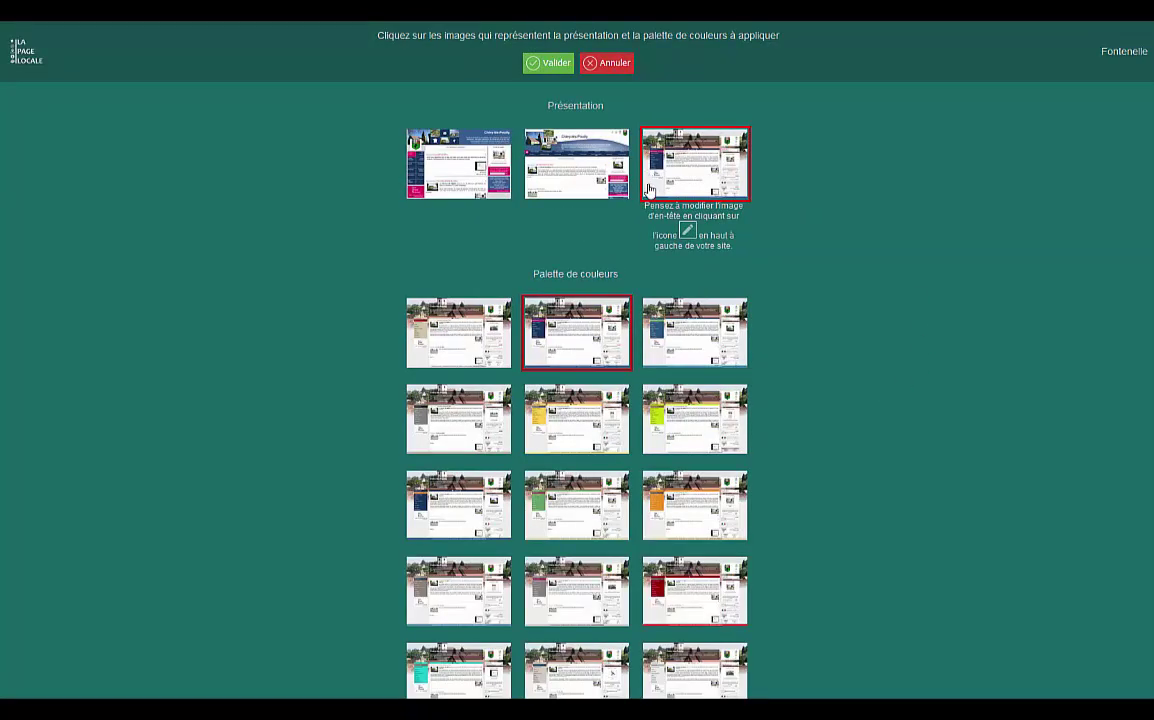
click(591, 163)
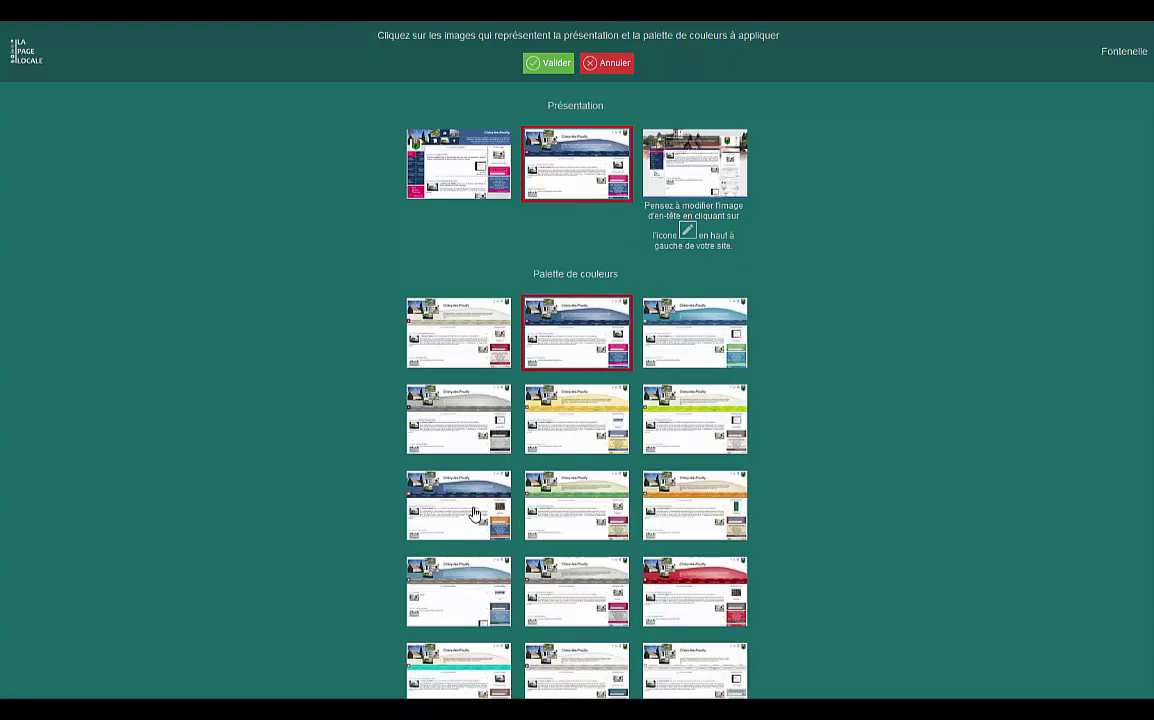
click(432, 466)
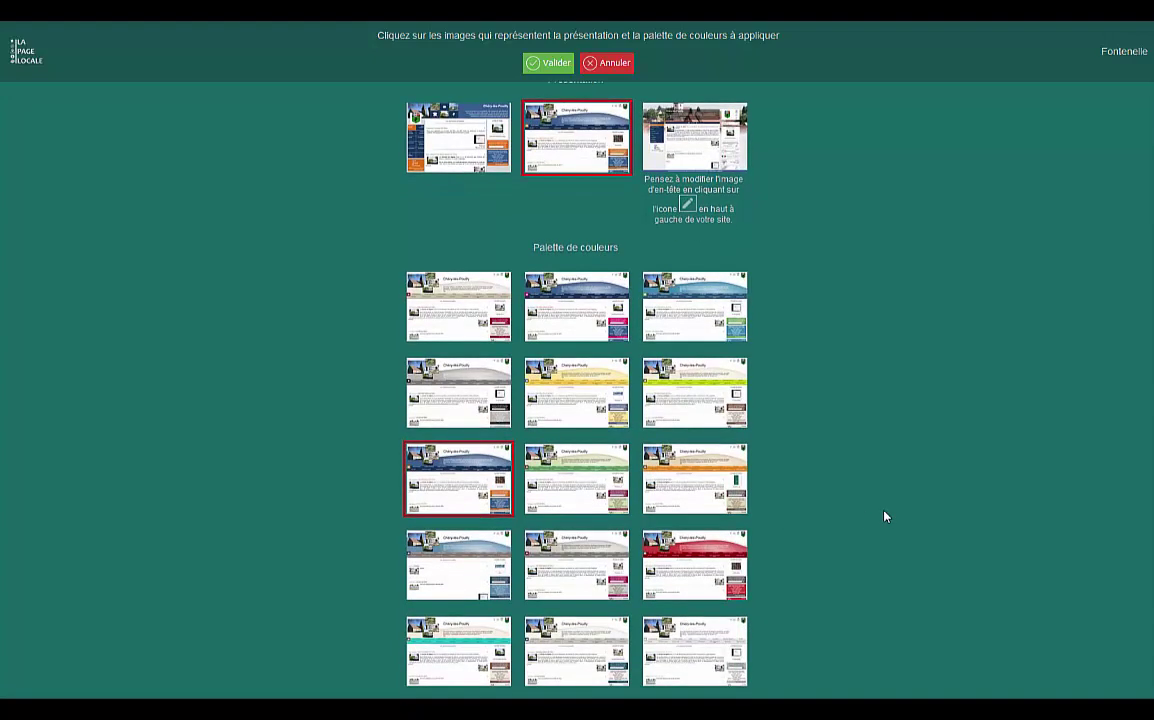
click(548, 63)
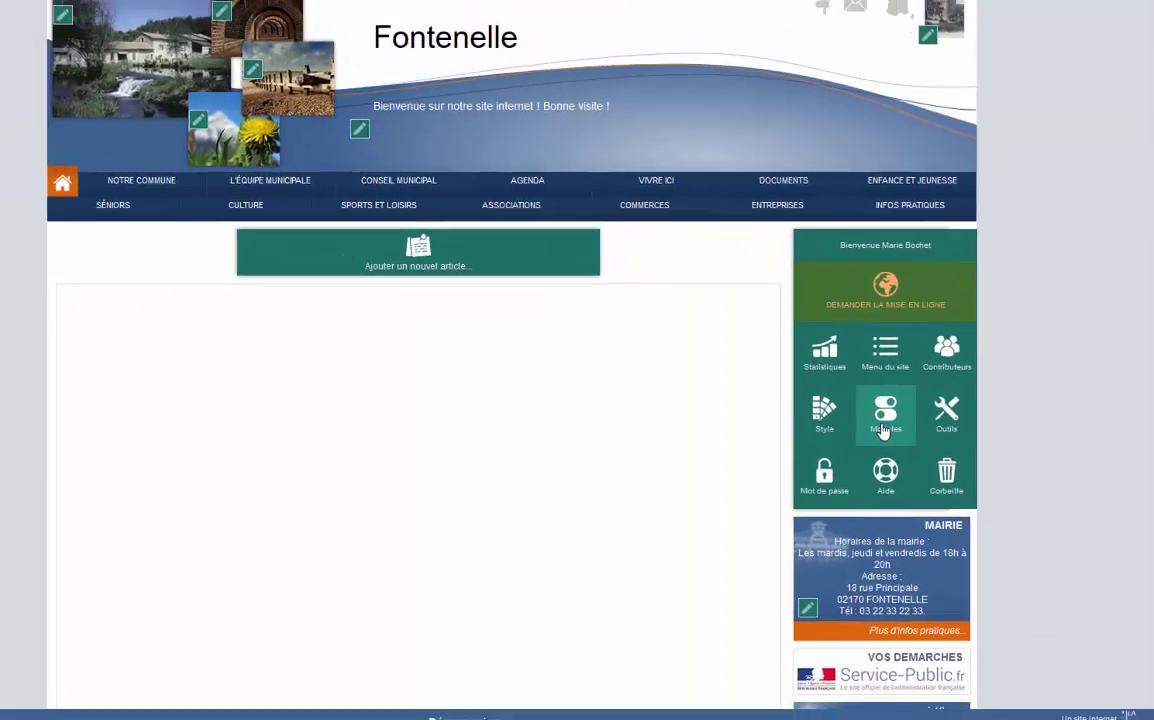
Enable the Menu des Raccourcis, Module Flash Info and Module Affiche modules and save.
scroll(773, 447, down, 3)
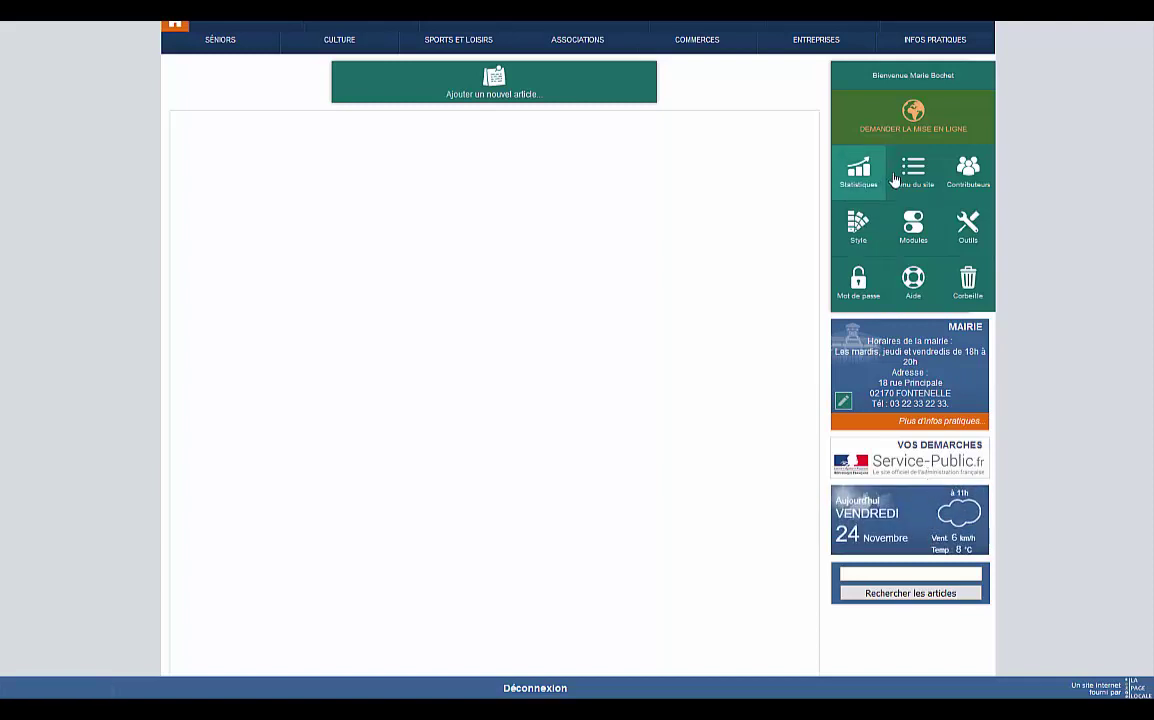
click(913, 224)
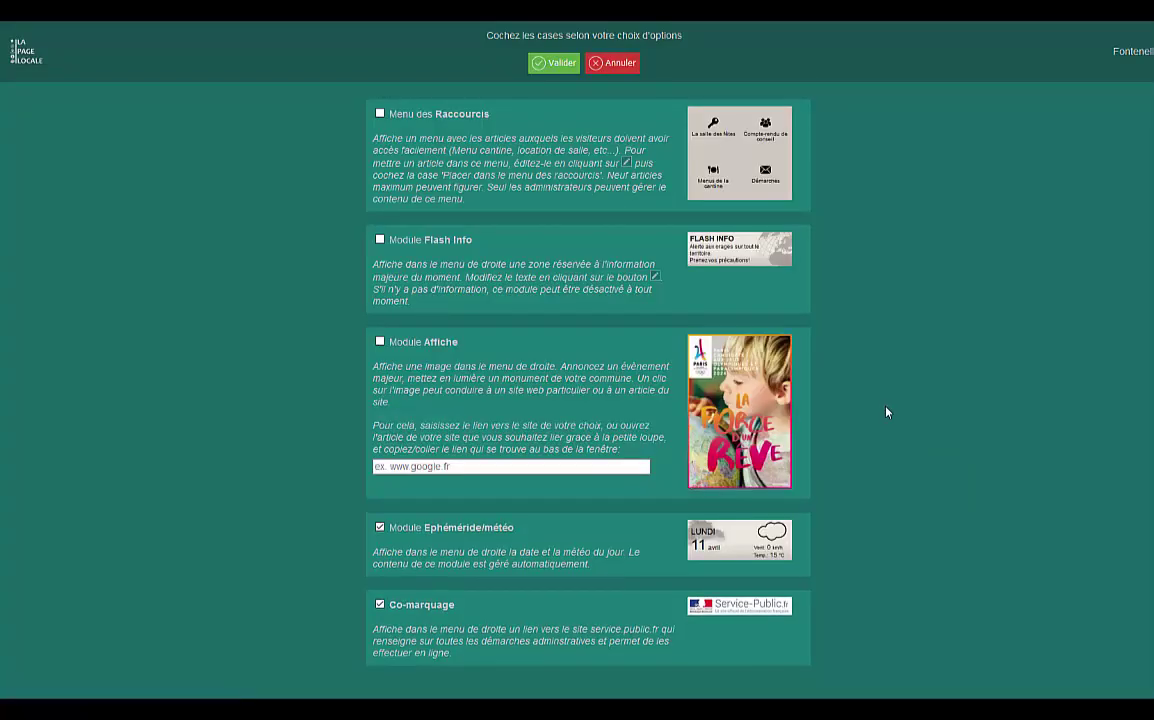
click(380, 114)
click(380, 240)
click(380, 341)
click(562, 66)
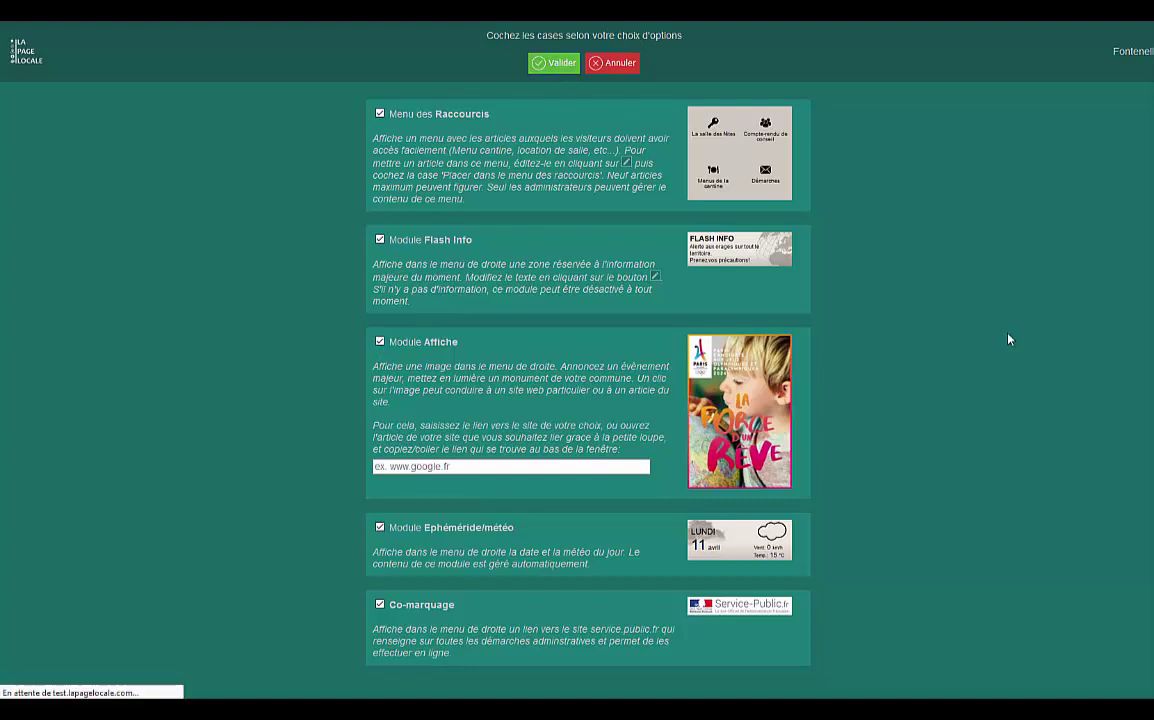
scroll(1051, 477, down, 3)
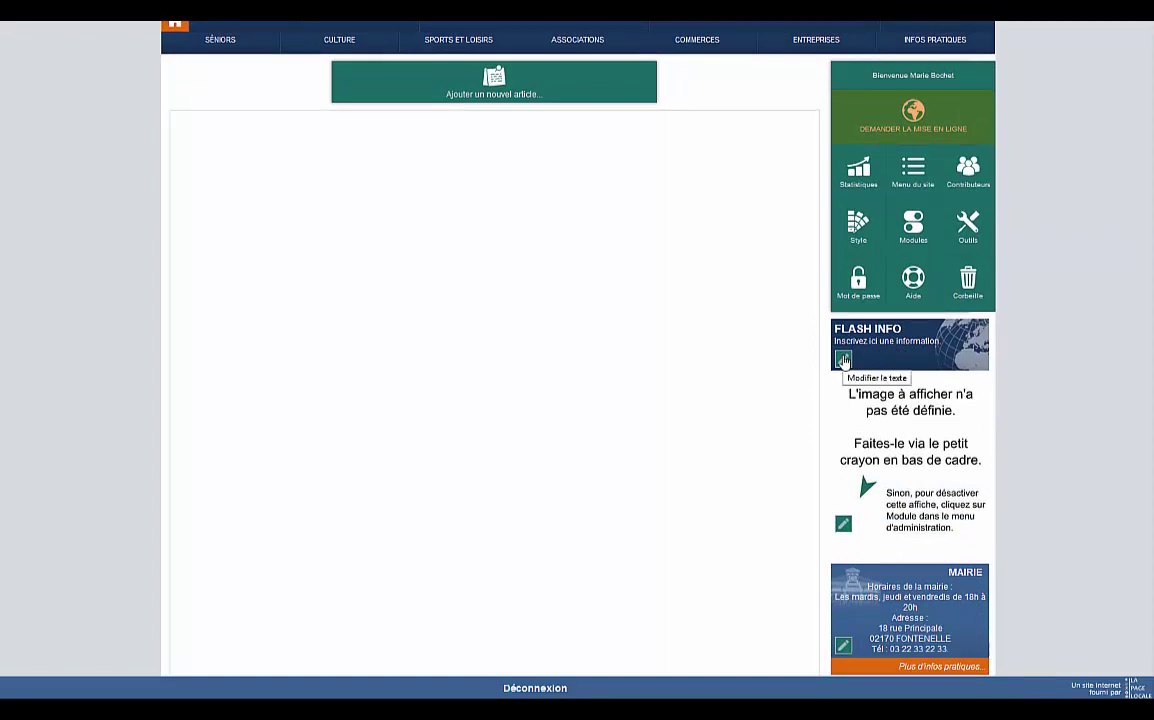
Set the Flash Info to 'ATTENTION : Tempête de force 3 prévue demain jeudi 12 septembre' and save.
click(843, 361)
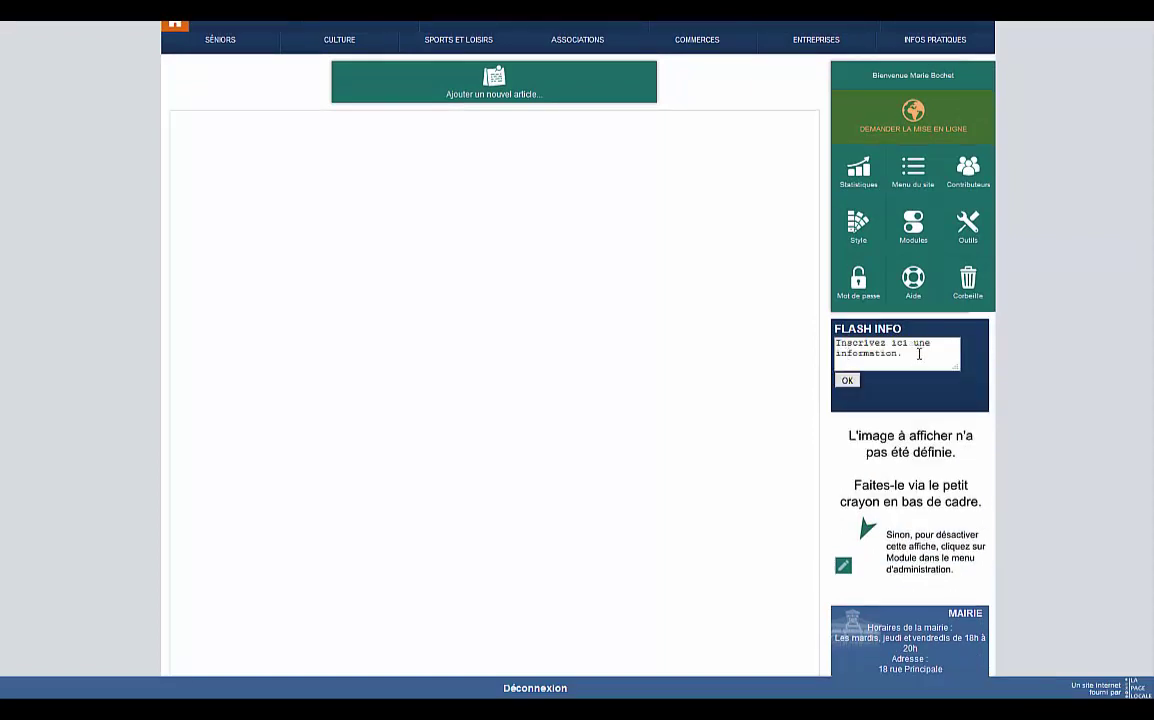
drag(912, 357, 817, 343)
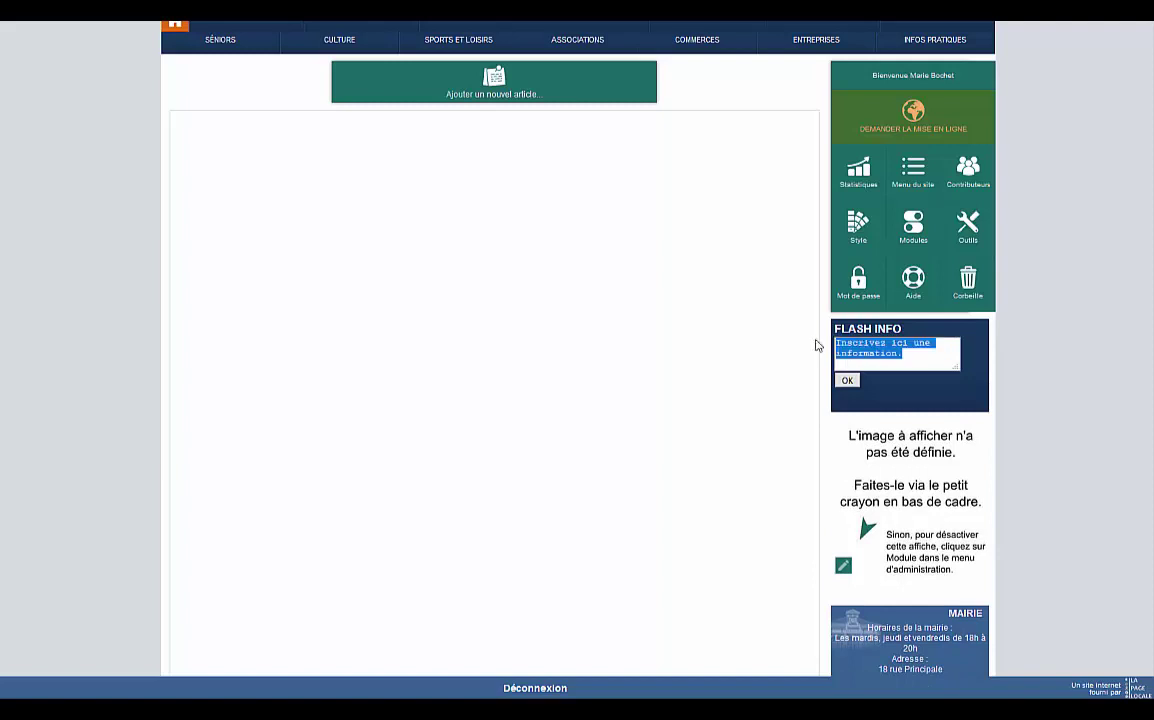
text(Tempête de force 3 prévue )
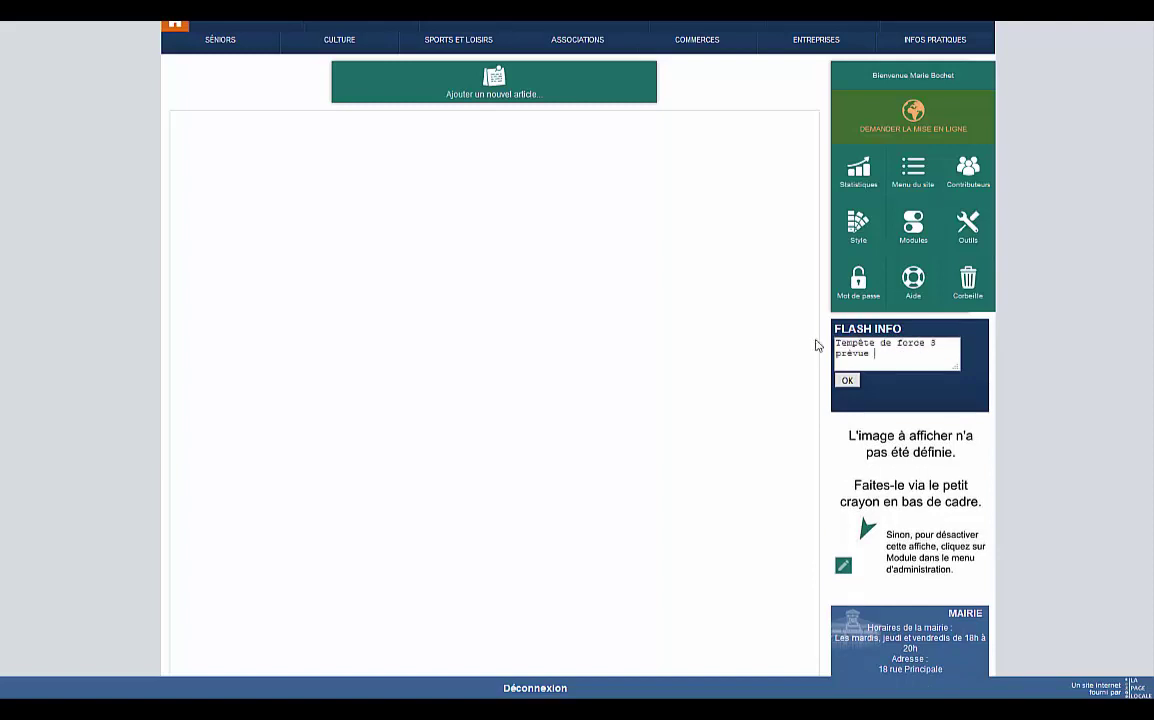
text(demain jeudi 12 septembre)
click(836, 343)
text(Attention)
key(BackSpace)
key(BackSpace)
key(BackSpace)
key(BackSpace)
key(BackSpace)
key(BackSpace)
key(BackSpace)
key(BackSpace)
text(TTENTION)
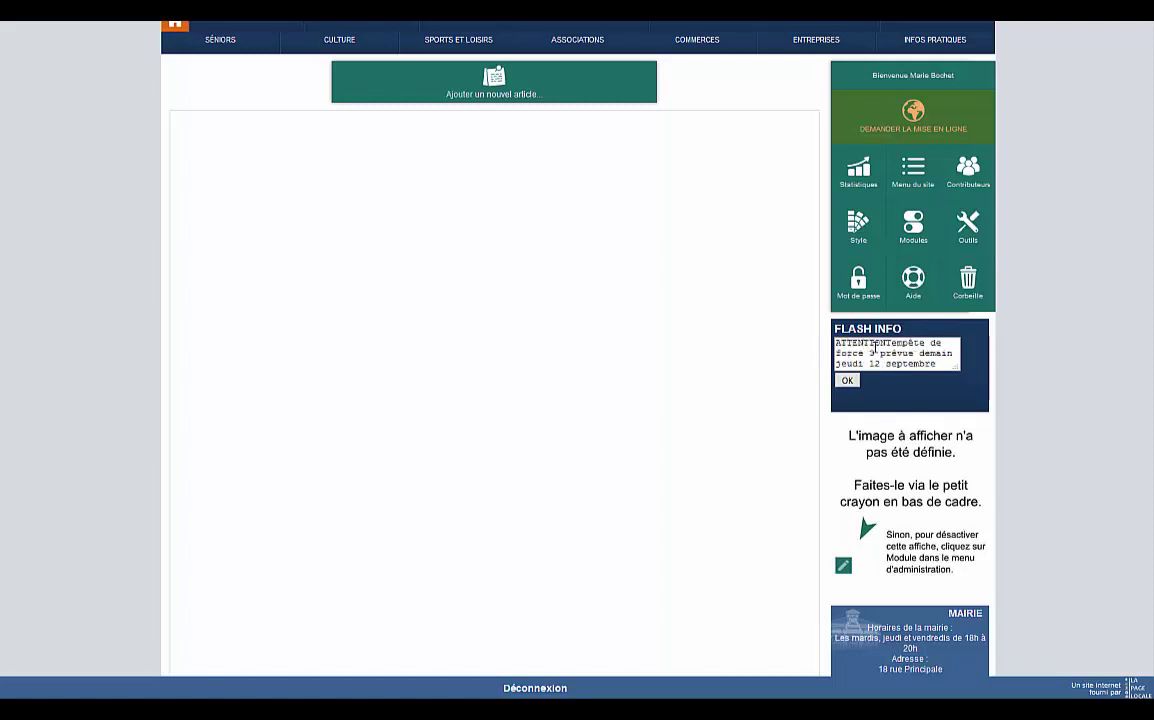
text( :)
click(847, 380)
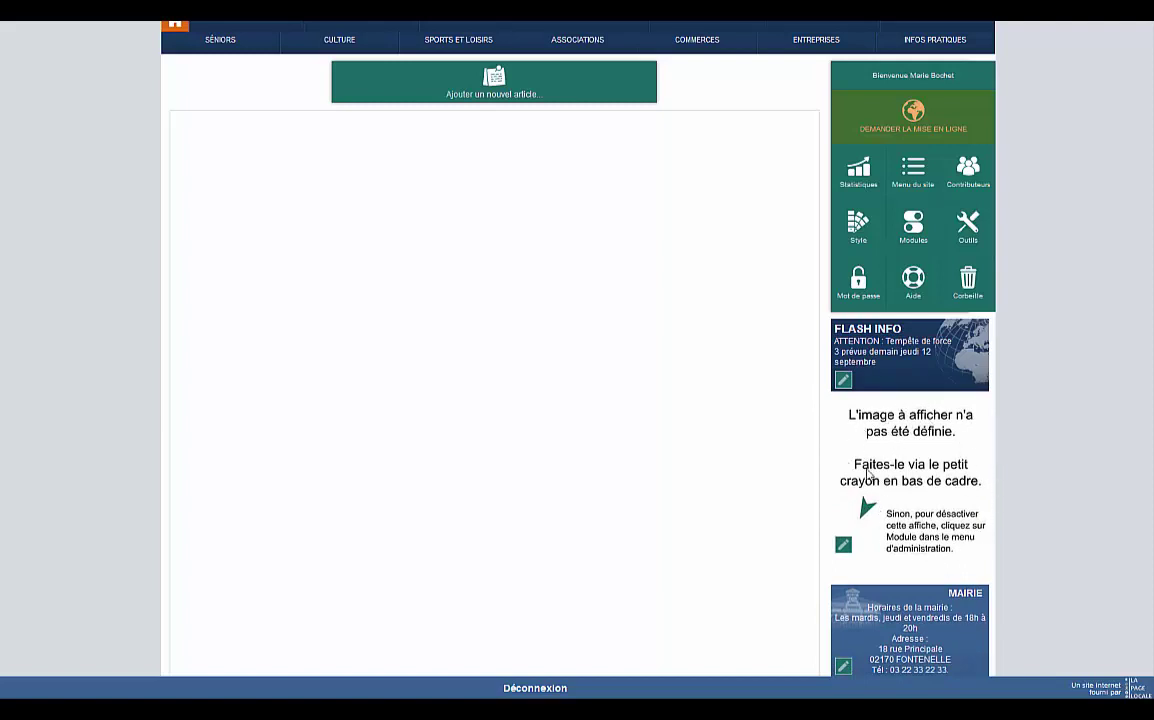
Replace the sidebar poster image with Église_Saint-Barthélemy_d'Ars.jpg.
click(844, 547)
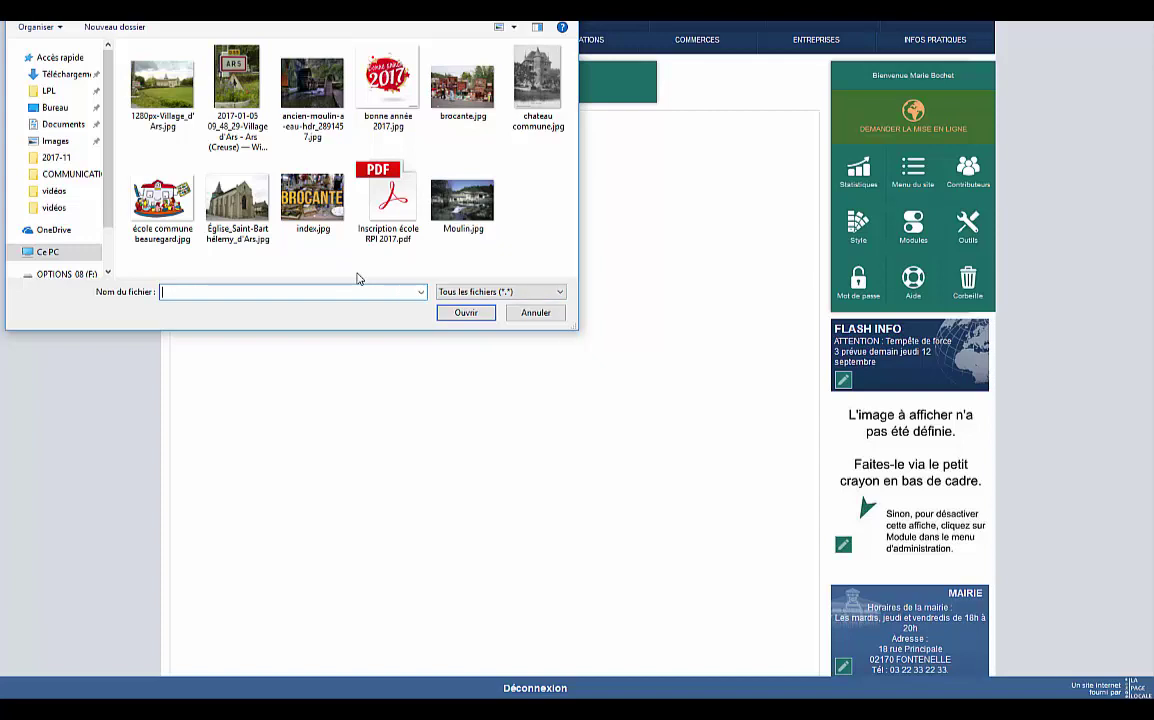
double_click(237, 200)
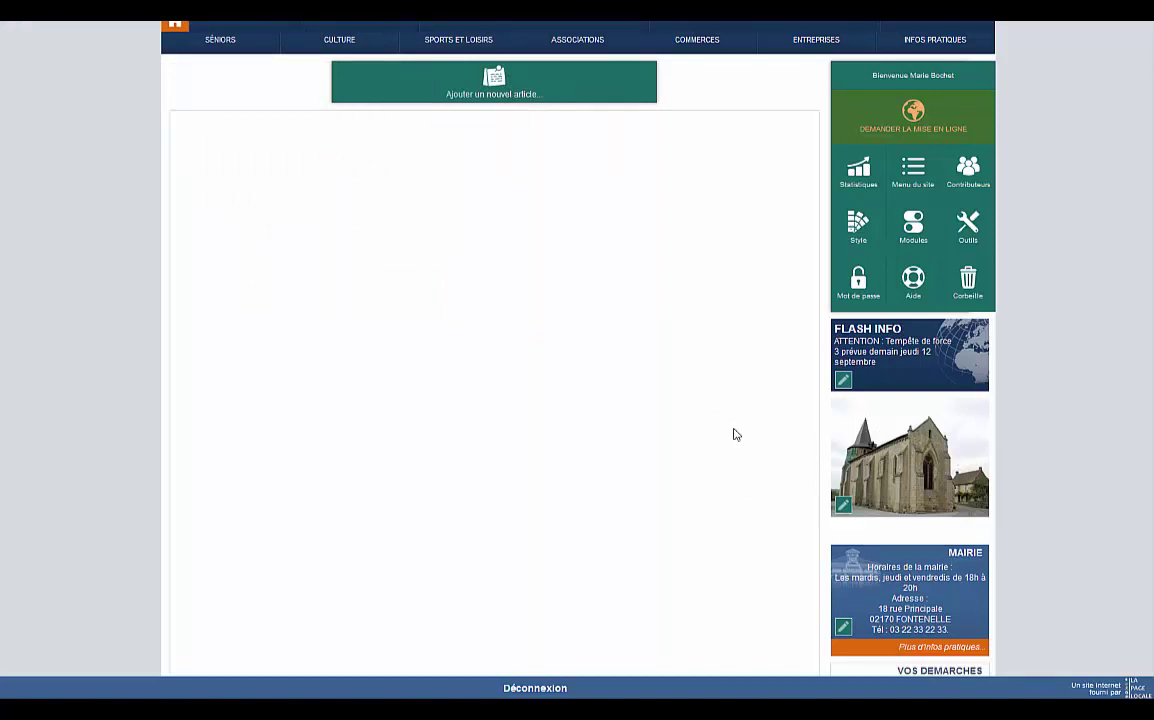
scroll(733, 434, down, 3)
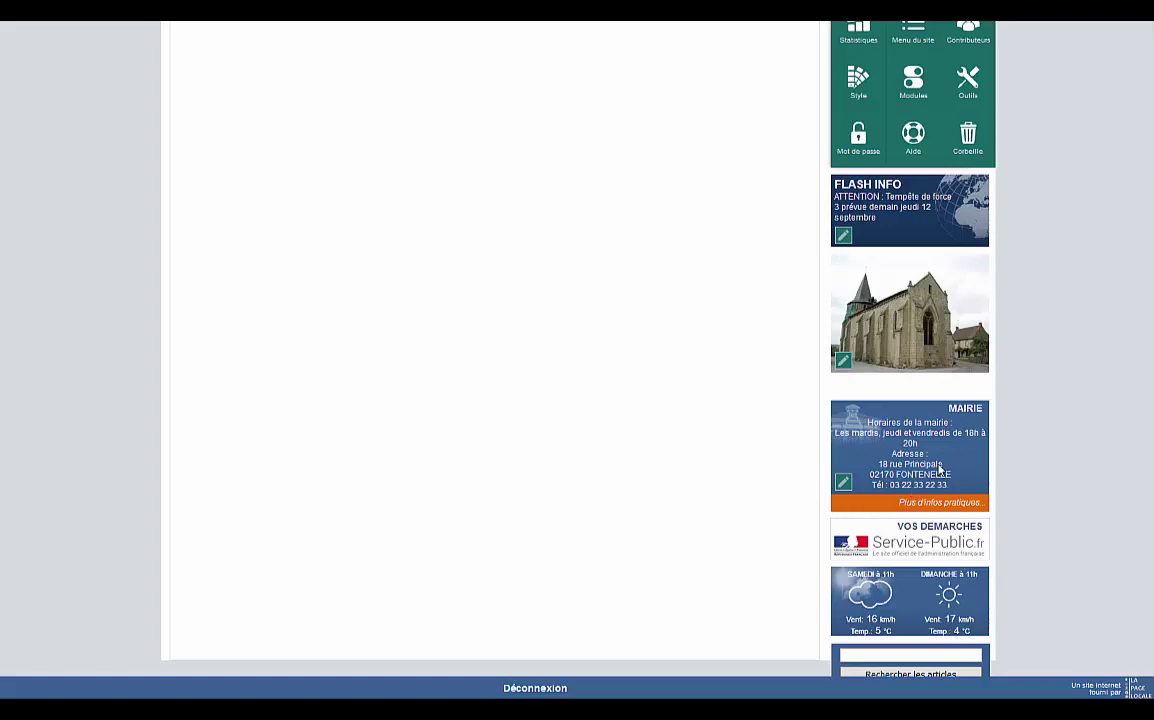
scroll(940, 468, up, 5)
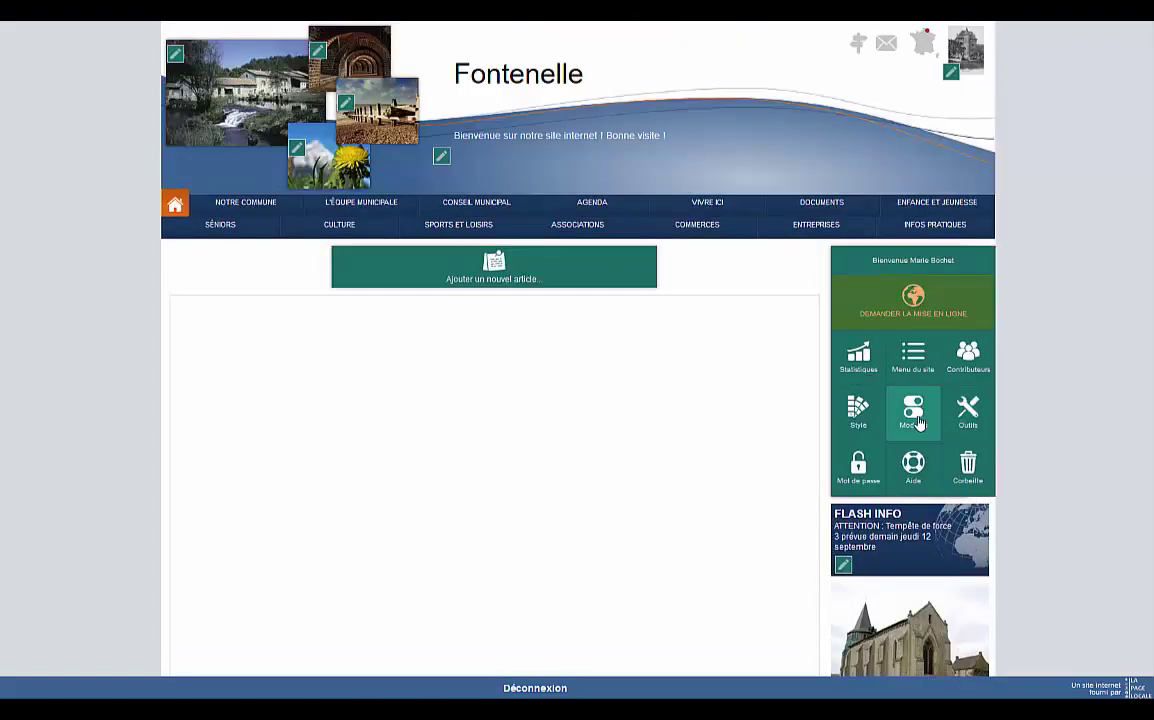
click(913, 412)
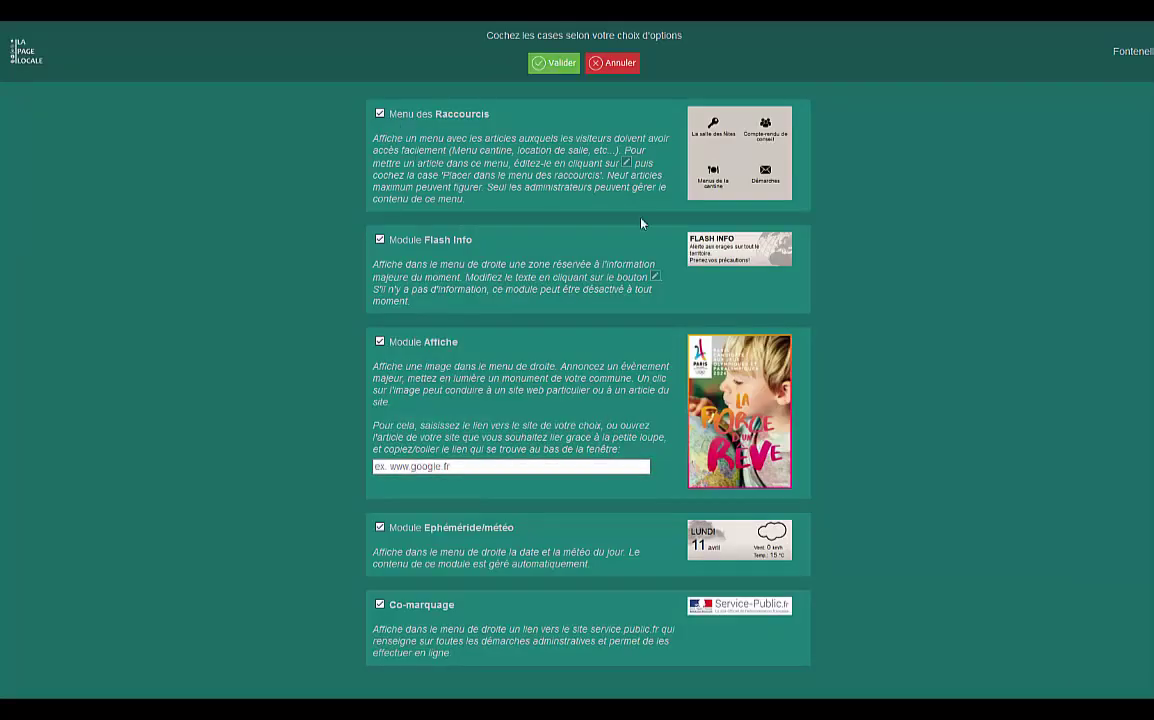
click(616, 65)
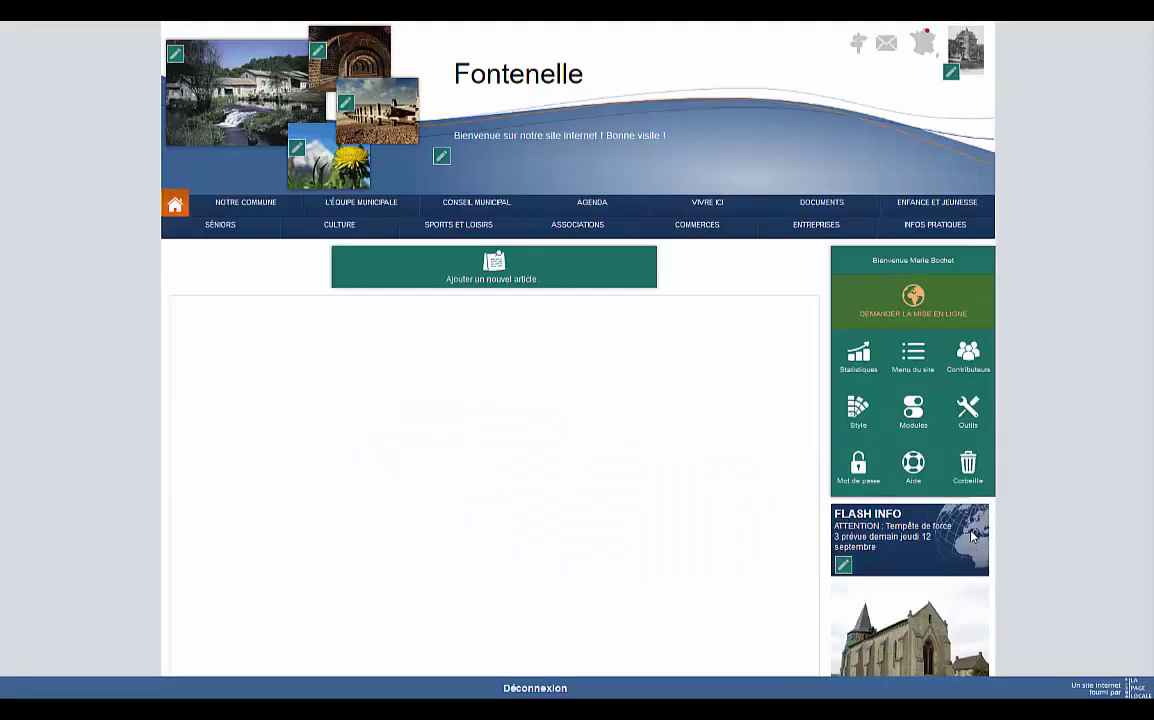
click(1020, 470)
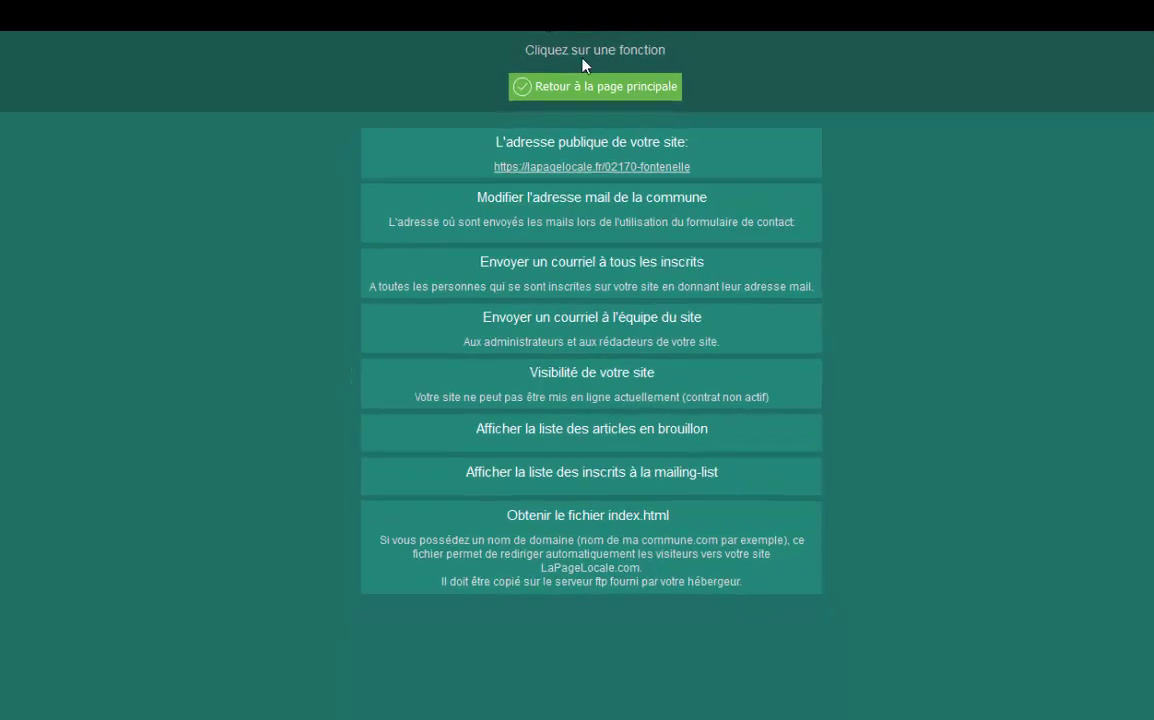
click(597, 72)
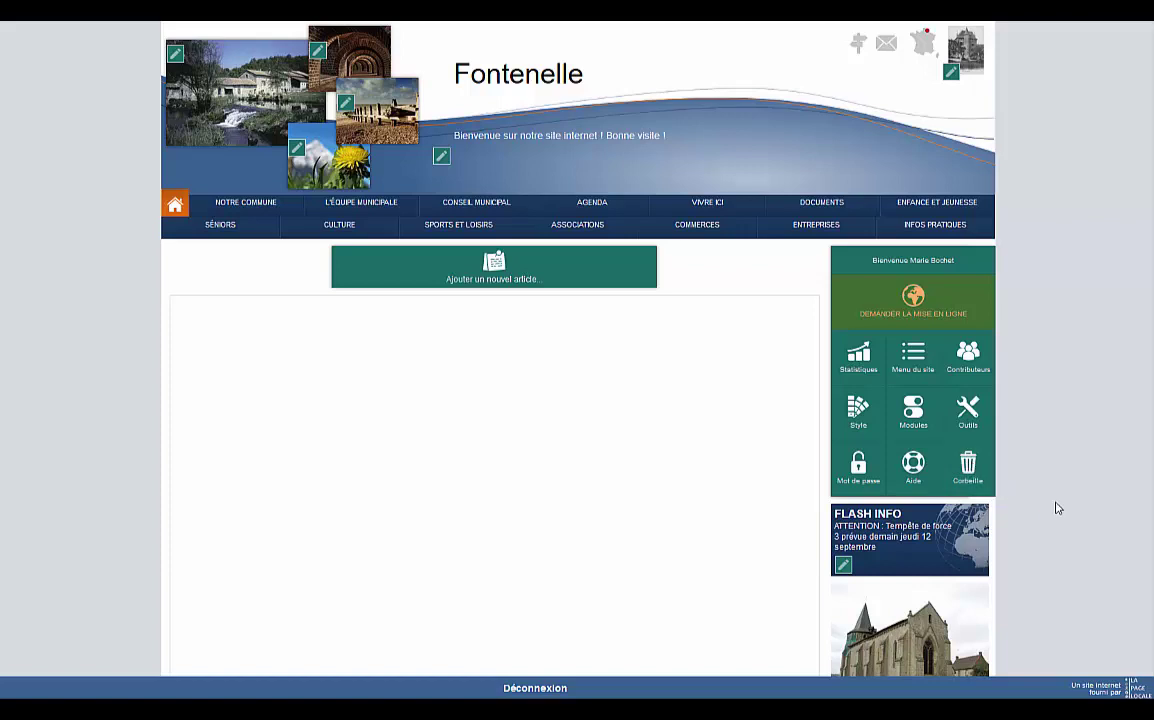
click(968, 465)
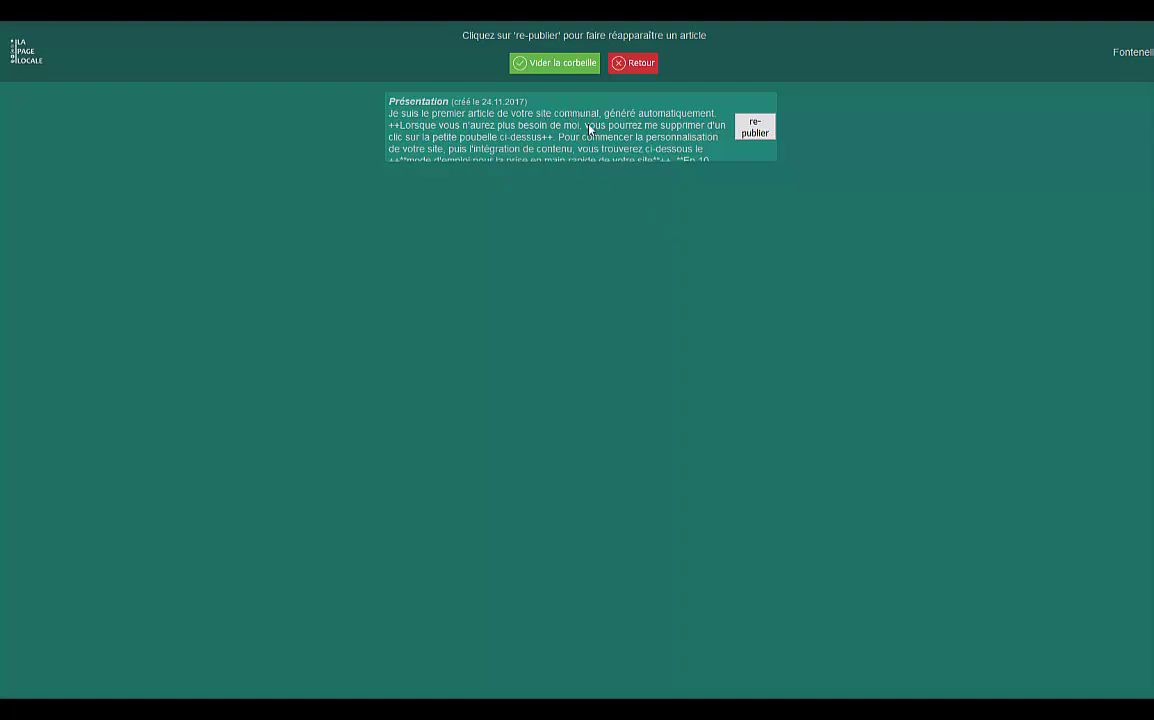
click(643, 66)
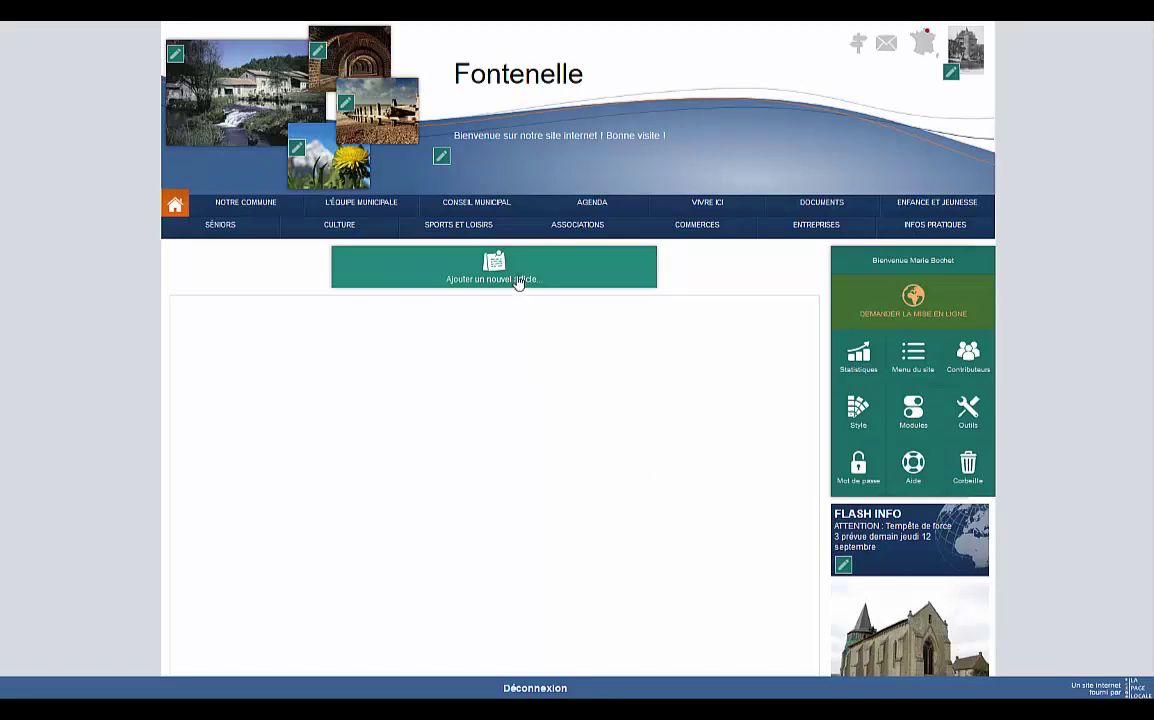
Start a new article titled 'Ecole municipale' and type its school description.
click(518, 283)
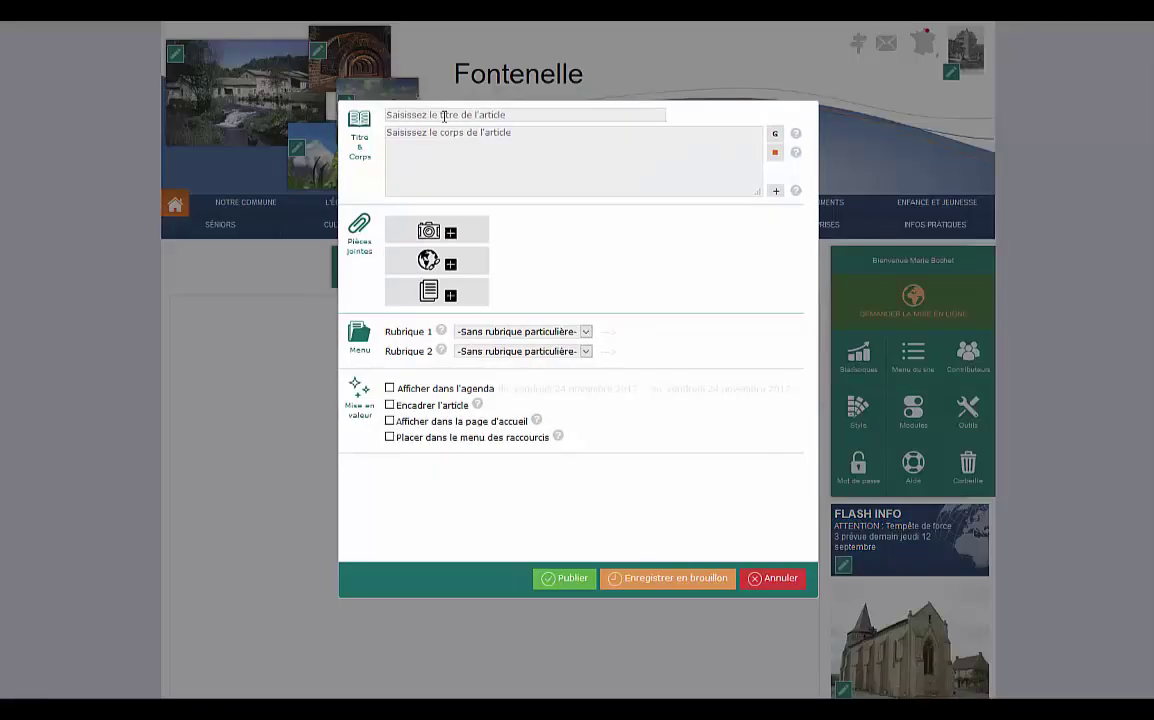
click(404, 114)
text(Ecole munic)
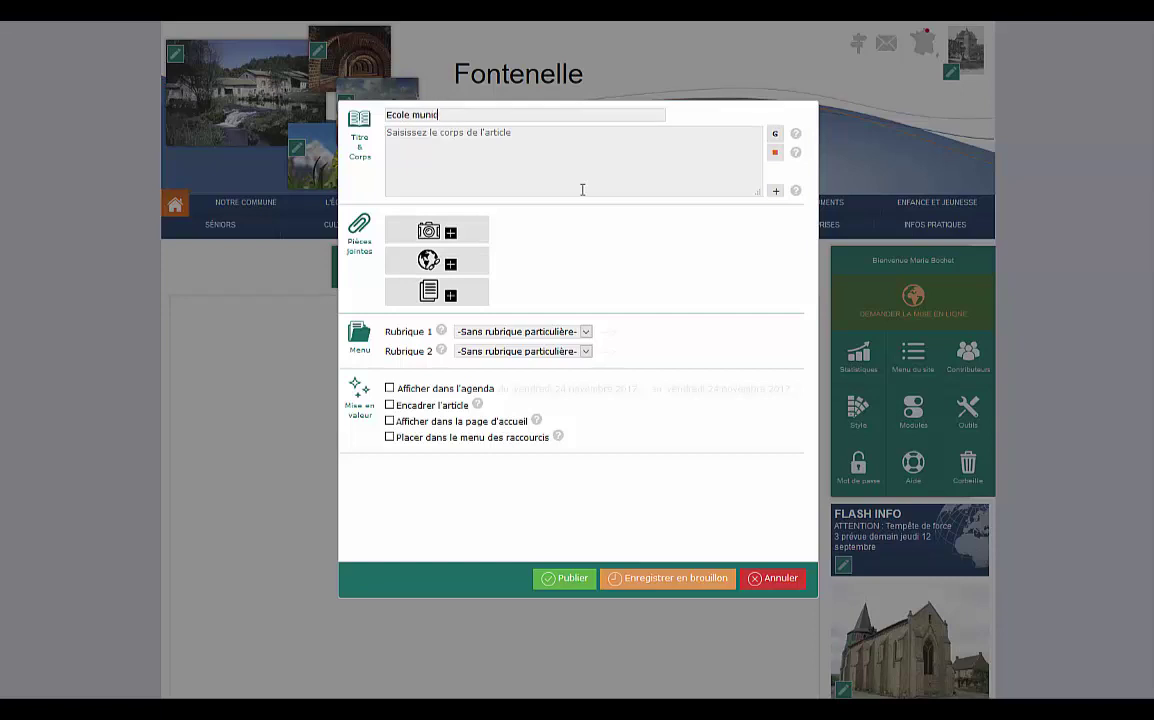
text(ip)
text(NOtre école)
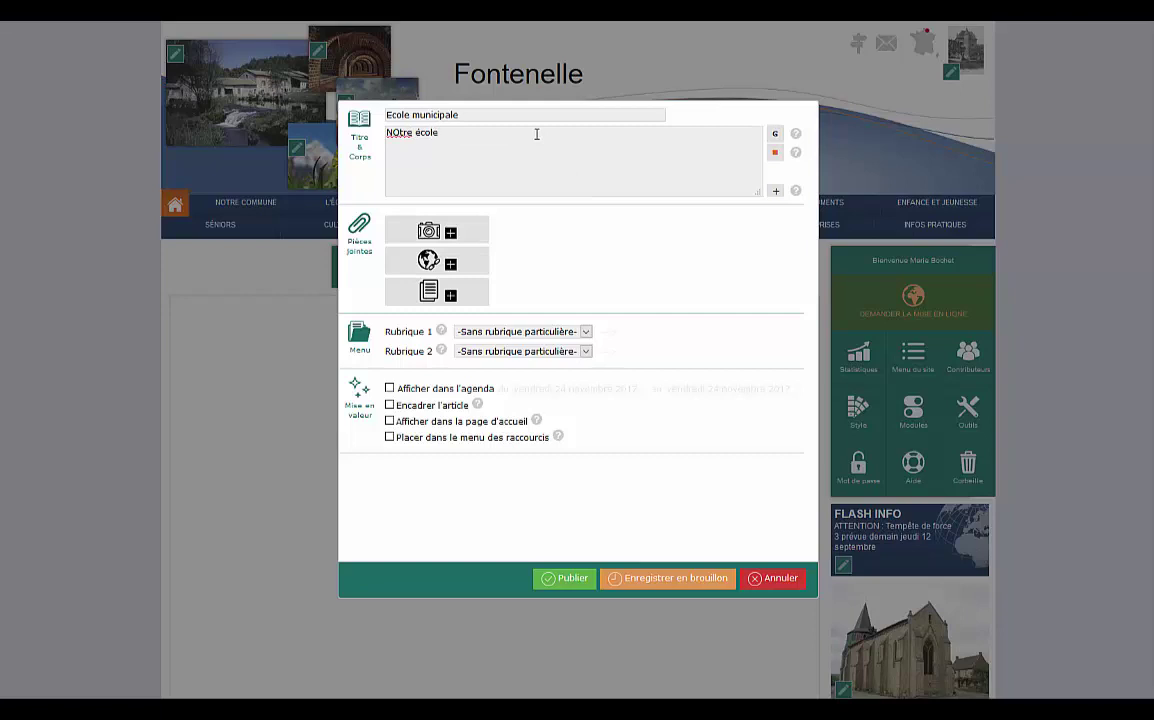
text(se trouve rue des Trois soleil, elle compte 4 classes, 82 élèves)
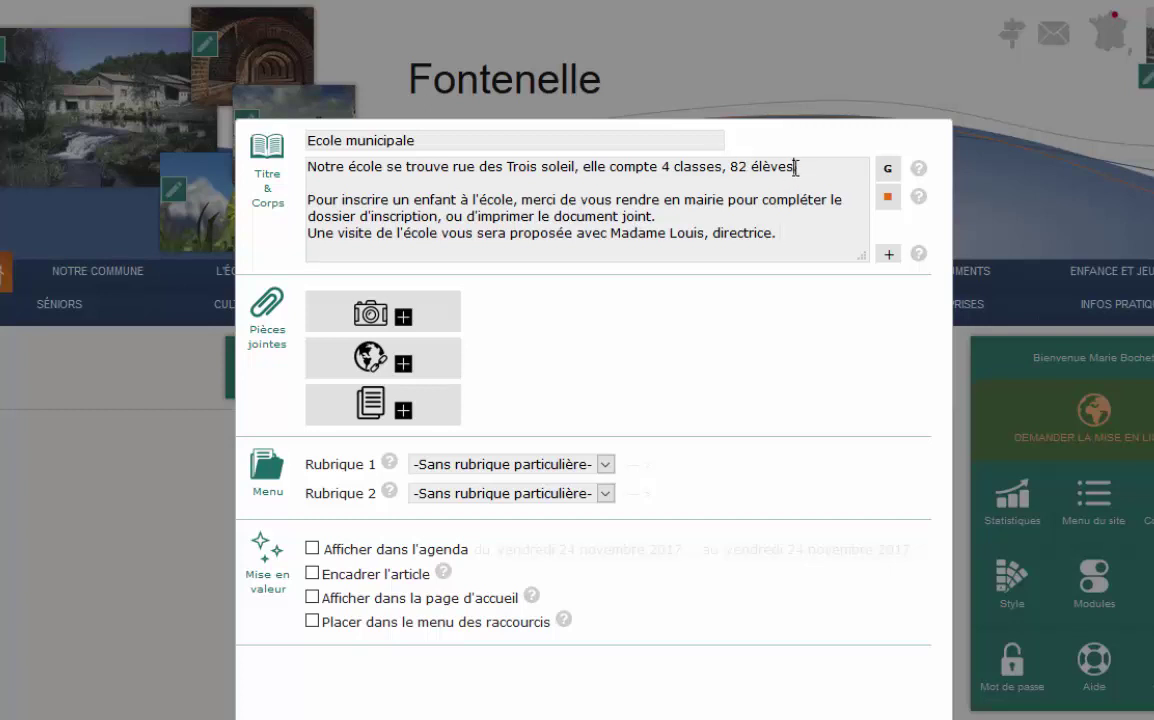
Make '4 classes, 82 élèves' both bold and emphasised.
drag(793, 166, 660, 168)
click(887, 168)
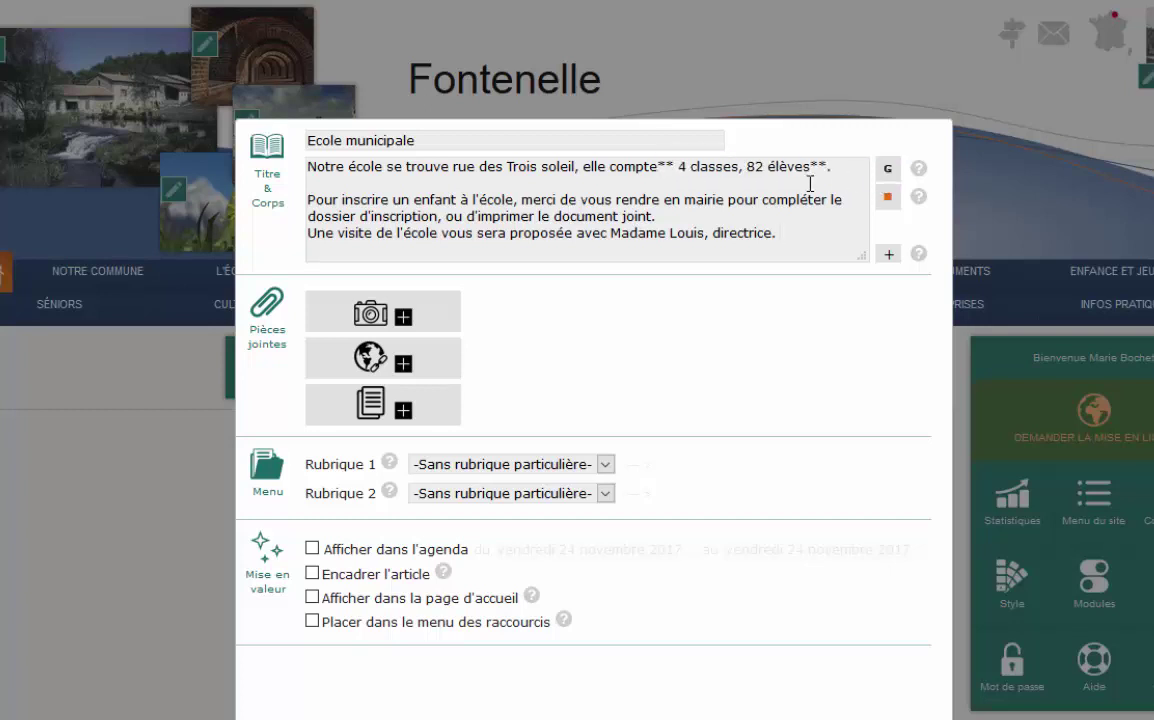
drag(826, 166, 678, 168)
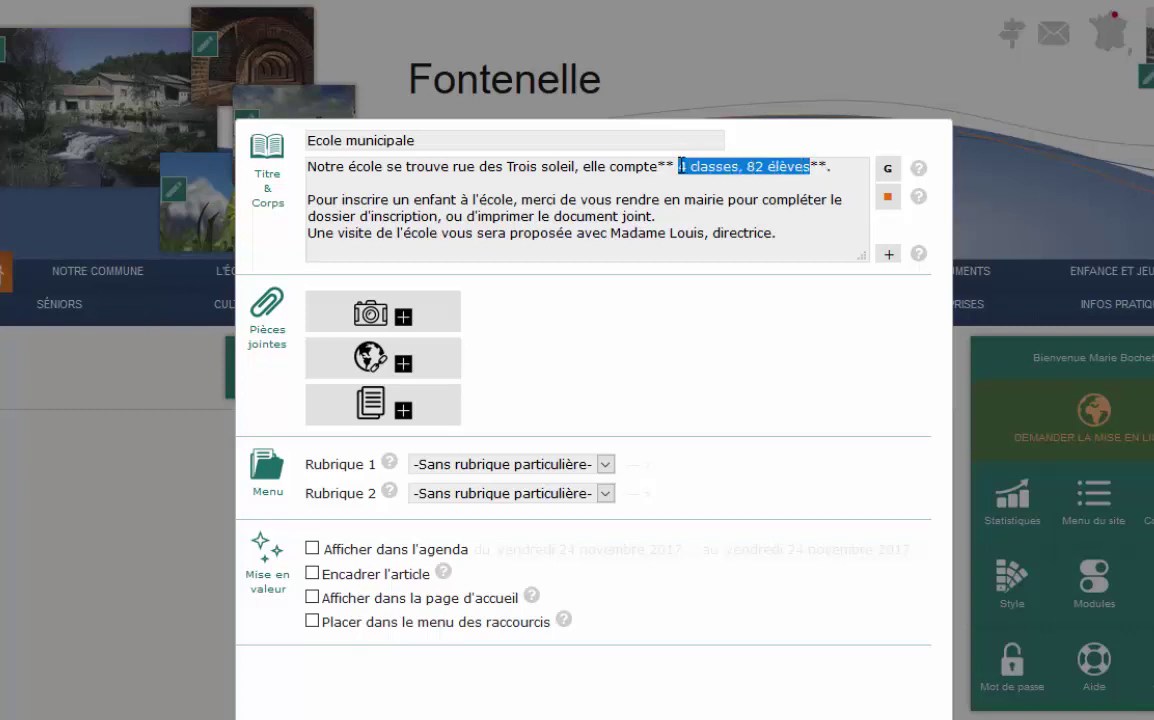
click(887, 197)
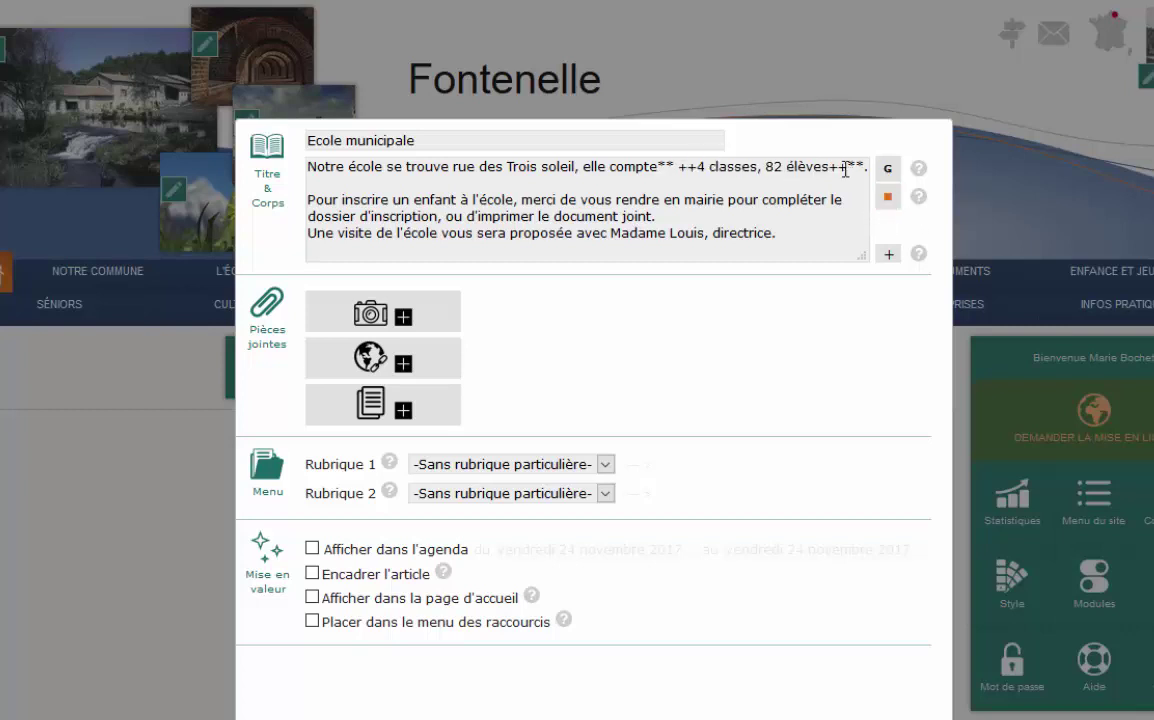
drag(850, 168, 833, 168)
Bold the printing and enrolment phrases, and emphasise the directrice's name.
click(611, 233)
drag(654, 216, 472, 216)
click(887, 168)
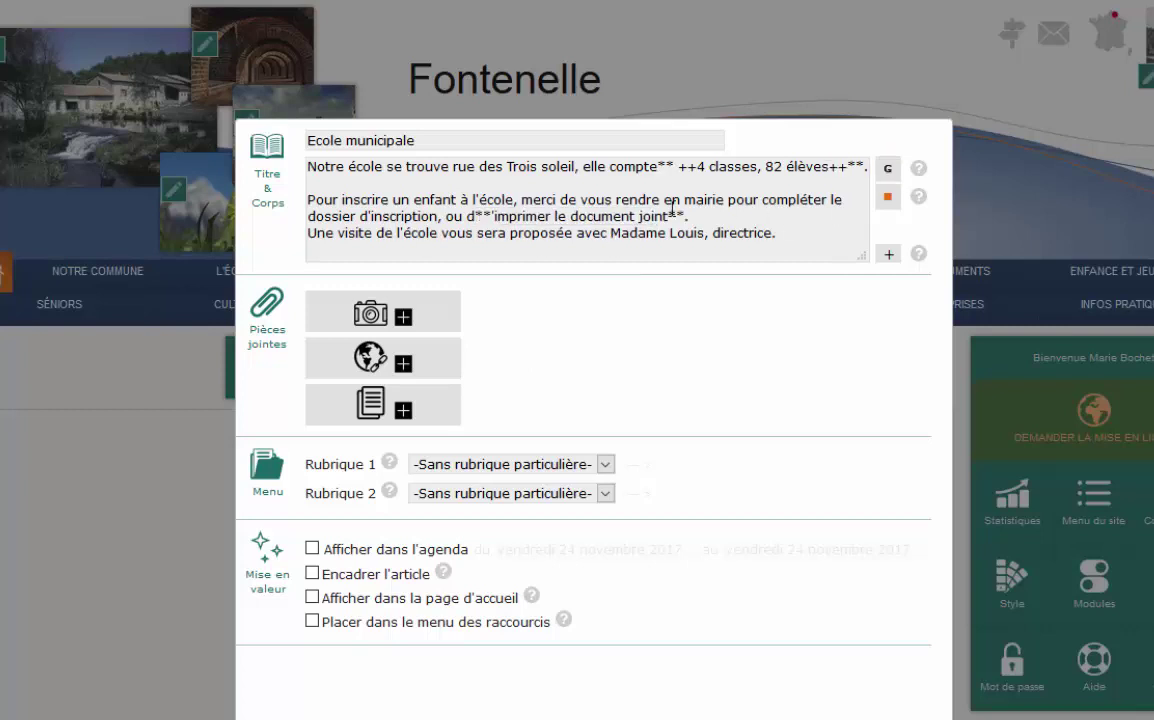
drag(724, 199, 307, 199)
click(887, 168)
drag(776, 233, 611, 233)
click(887, 197)
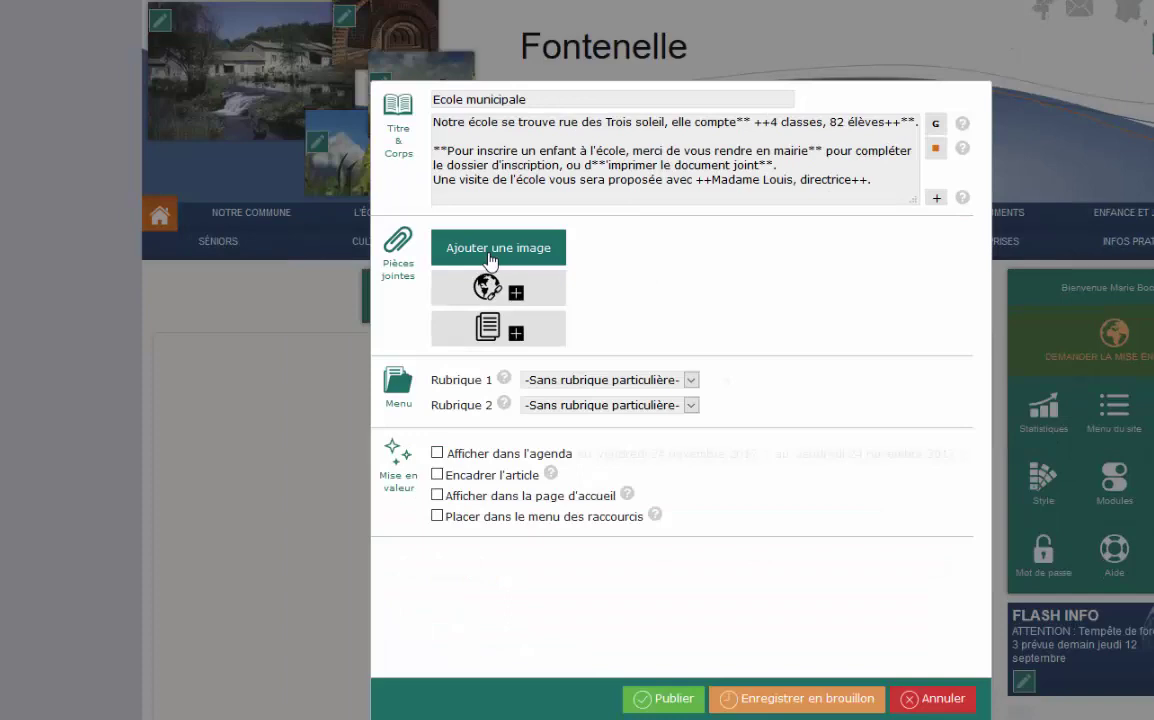
click(489, 250)
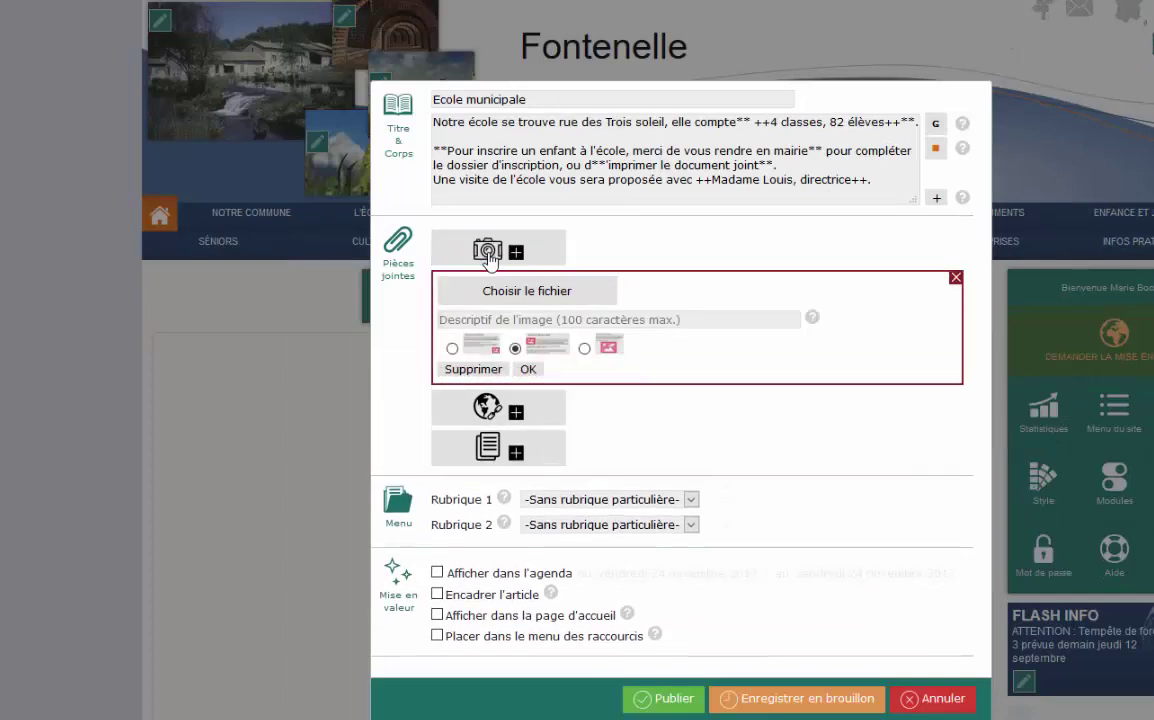
Attach the picture 'école commune beauregard.jpg' to the school article.
click(530, 289)
double_click(113, 190)
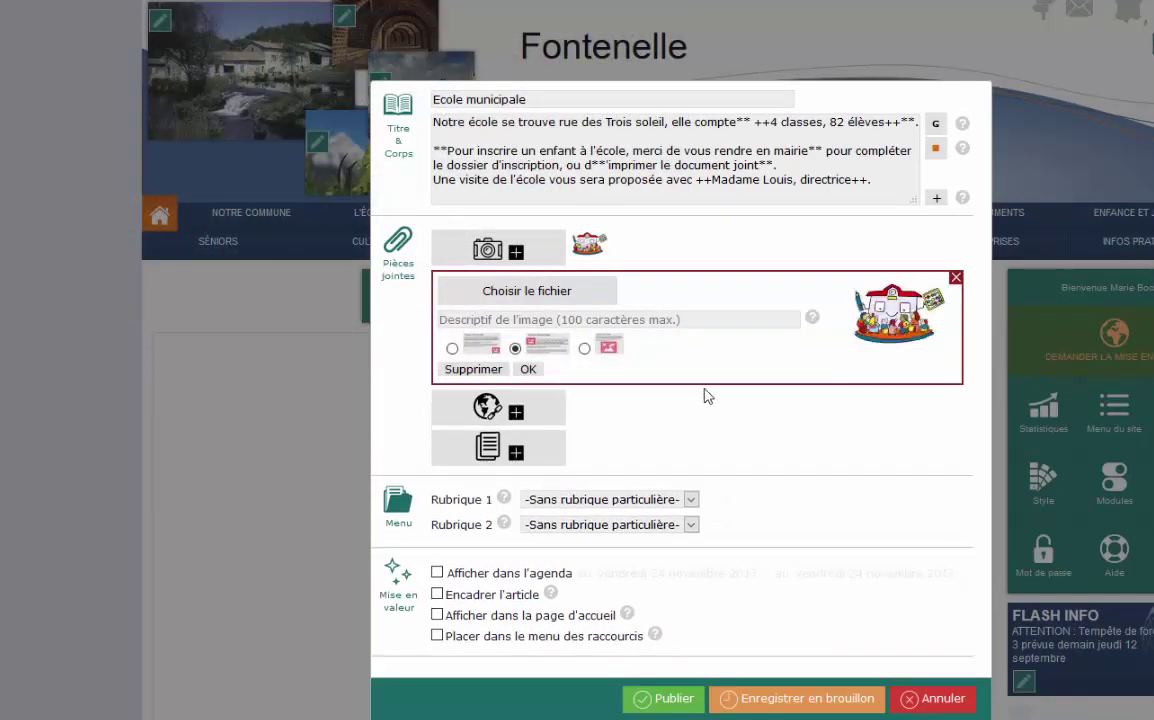
click(531, 368)
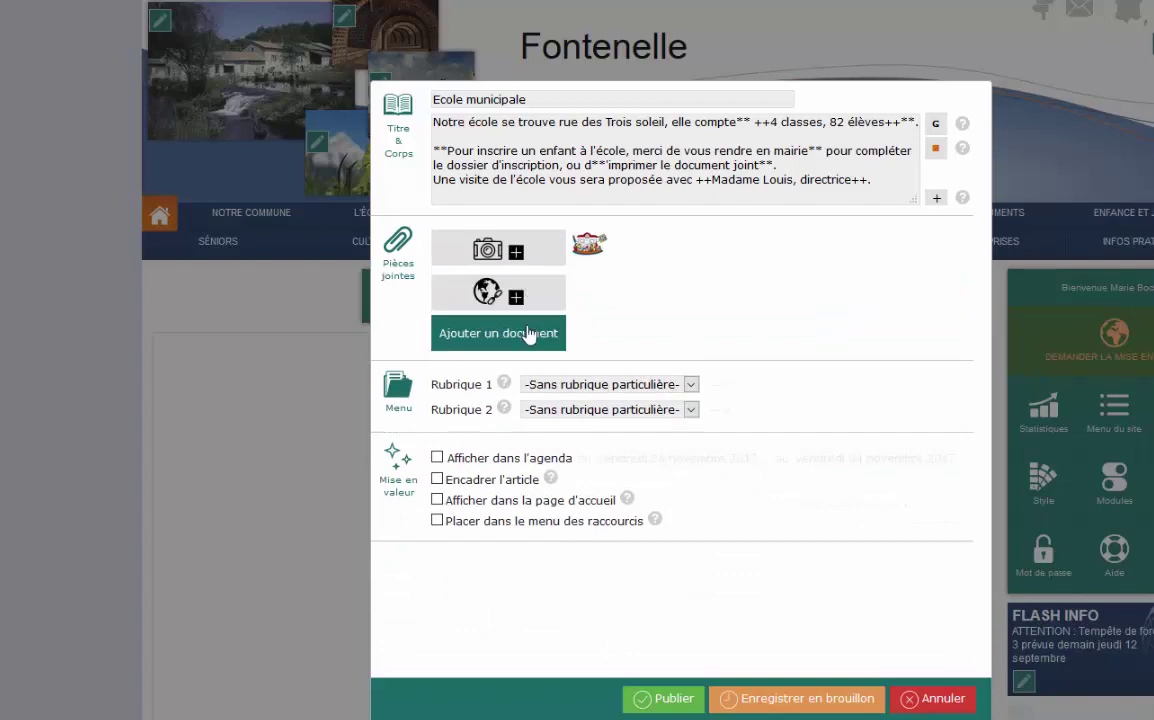
Attach Inscription école RPI 2017.pdf described as 'dossier d'inscription école de Fontenelle'.
click(528, 335)
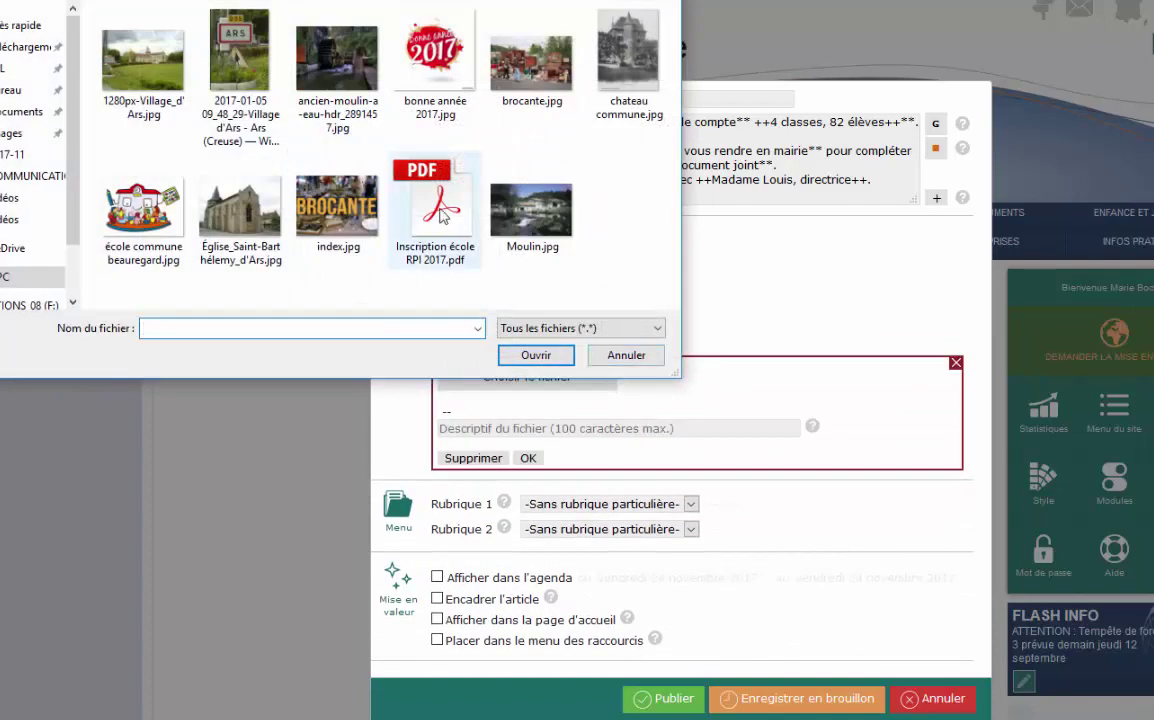
double_click(441, 216)
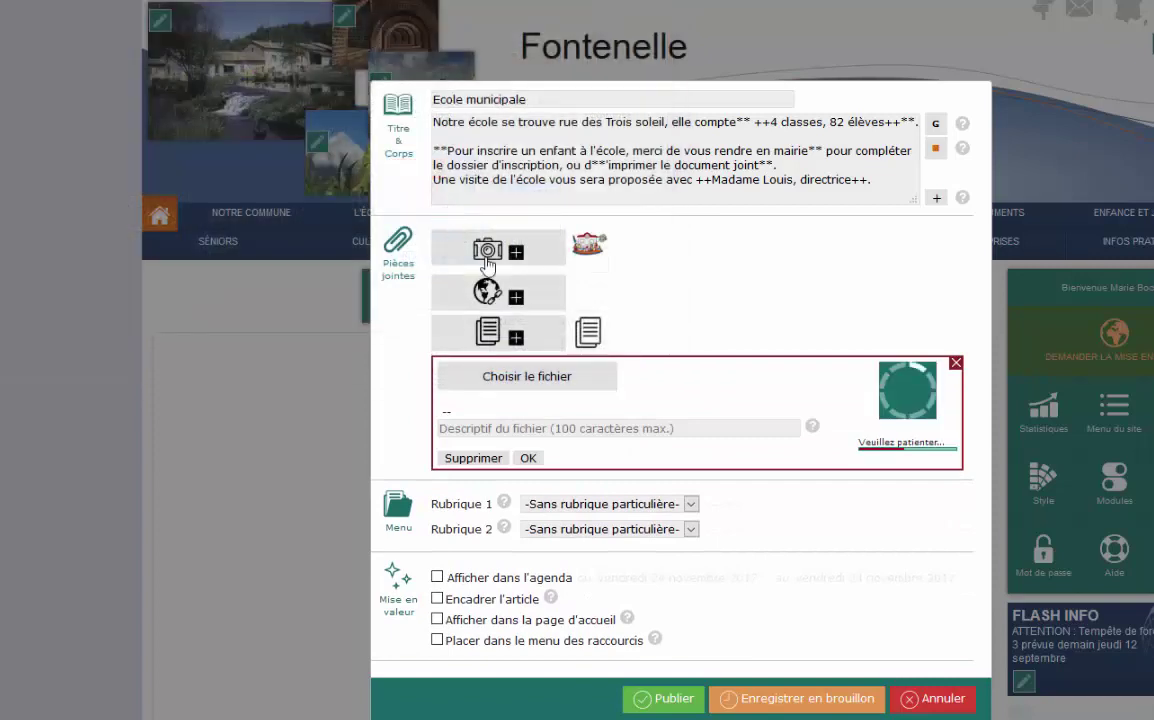
click(612, 428)
text(dossier d'inscription école de Fontenelle)
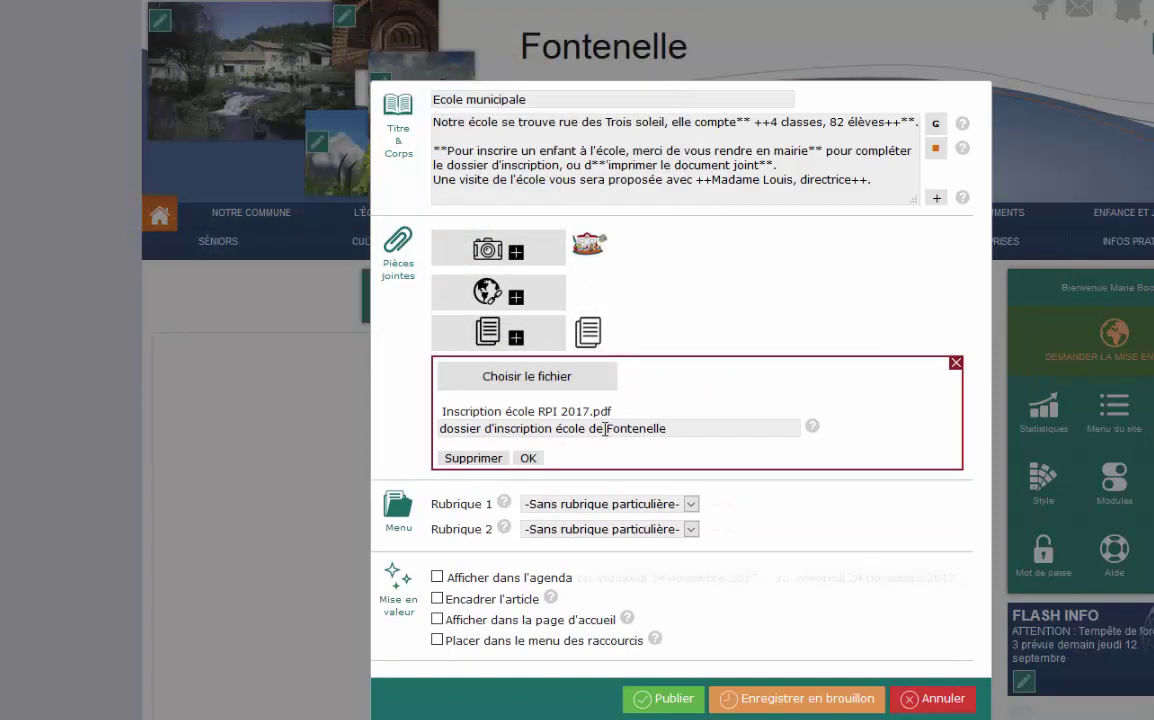
click(528, 459)
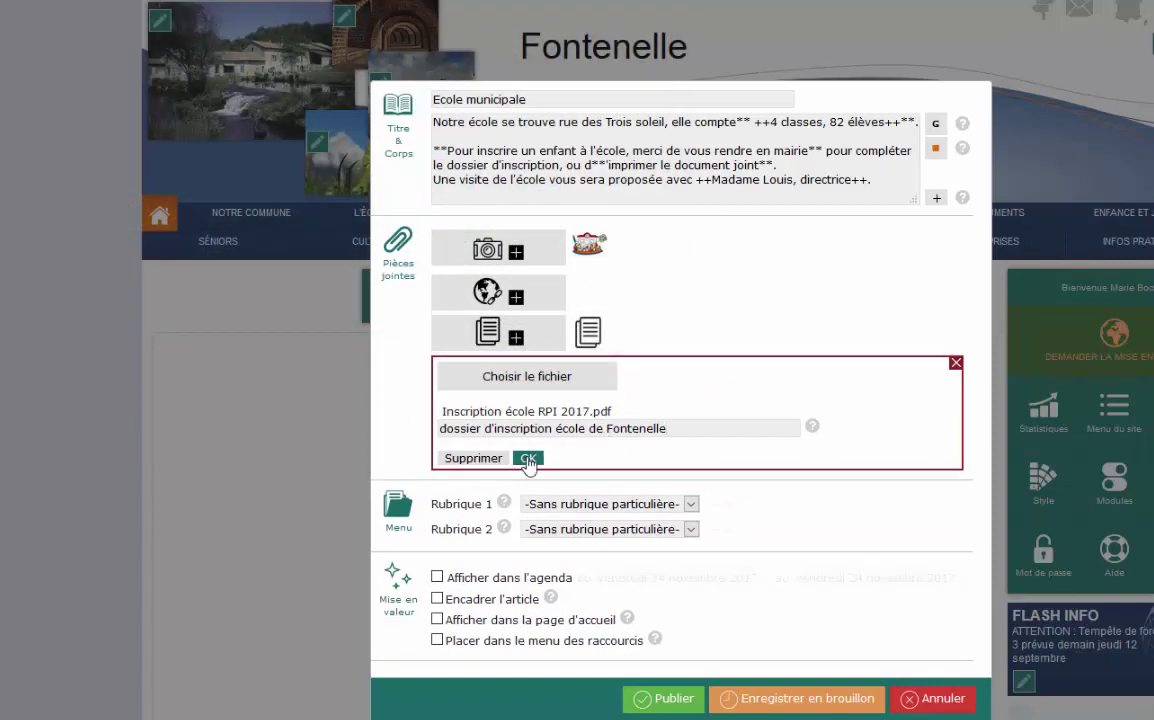
click(590, 336)
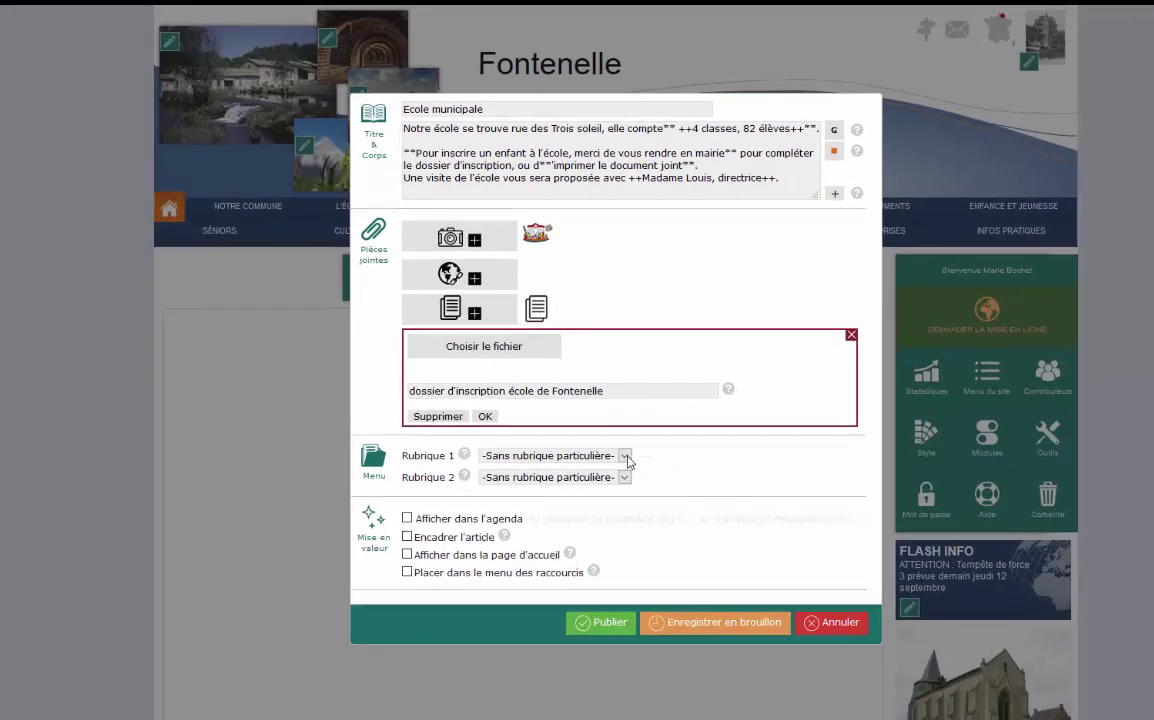
File the article under Enfance et jeunesse › Ecole and Documents › Autres.
click(691, 506)
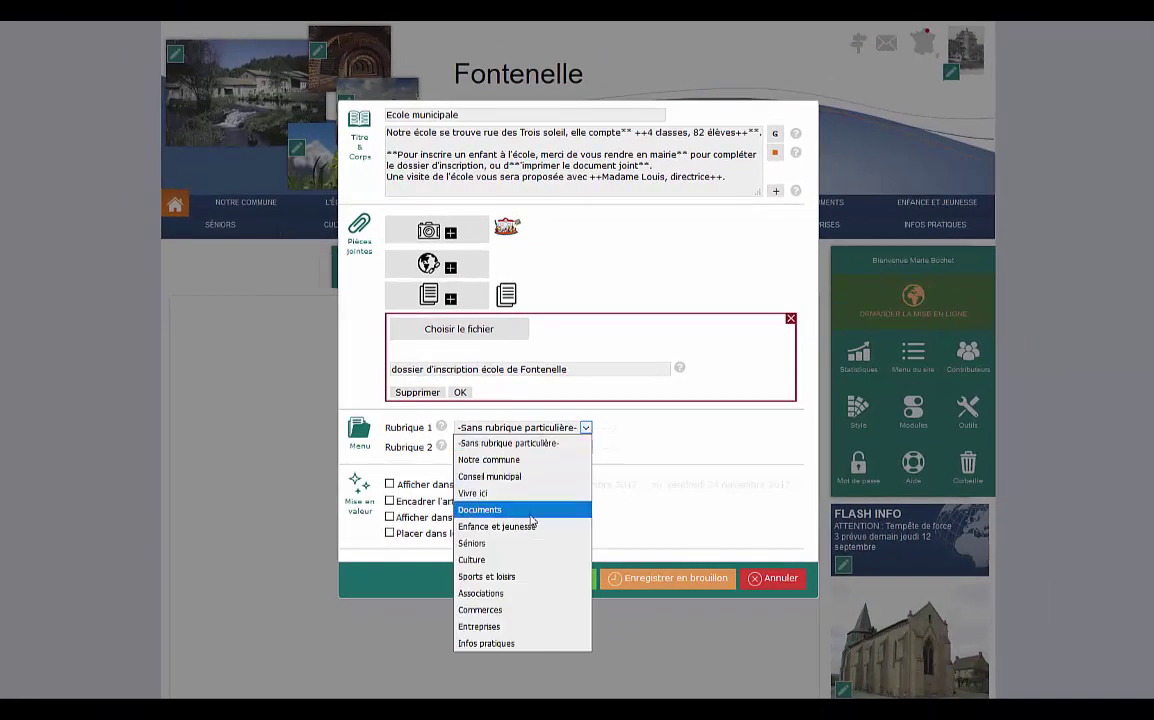
click(497, 526)
click(778, 427)
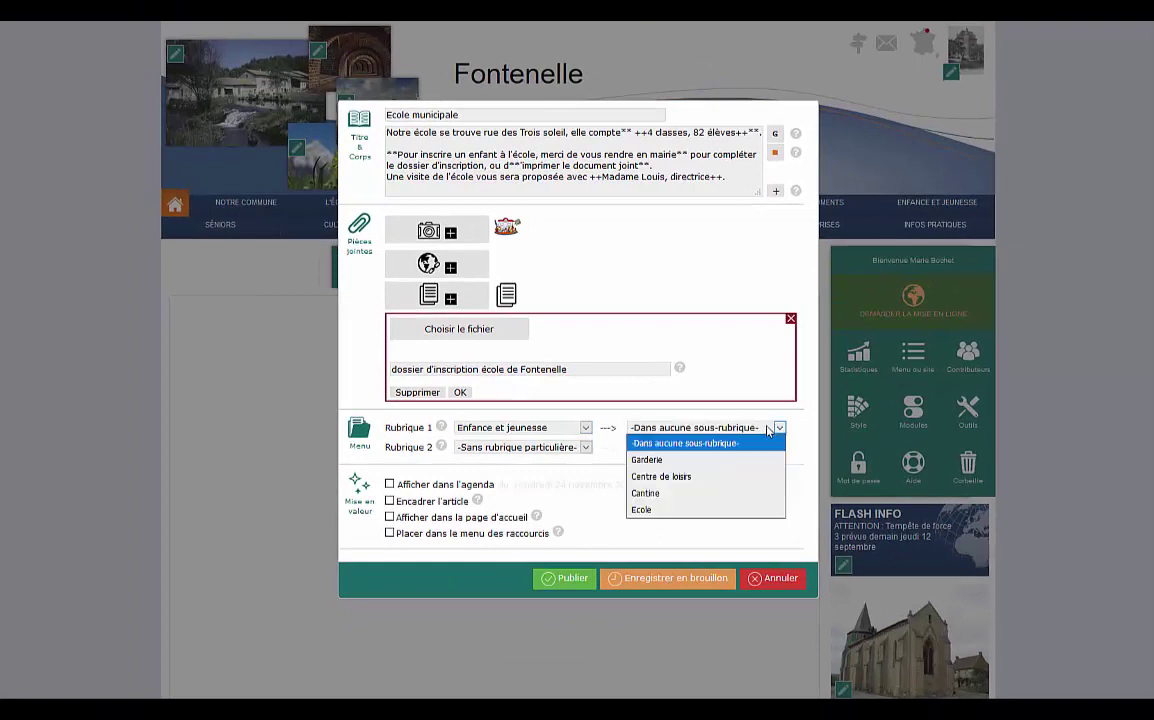
click(660, 510)
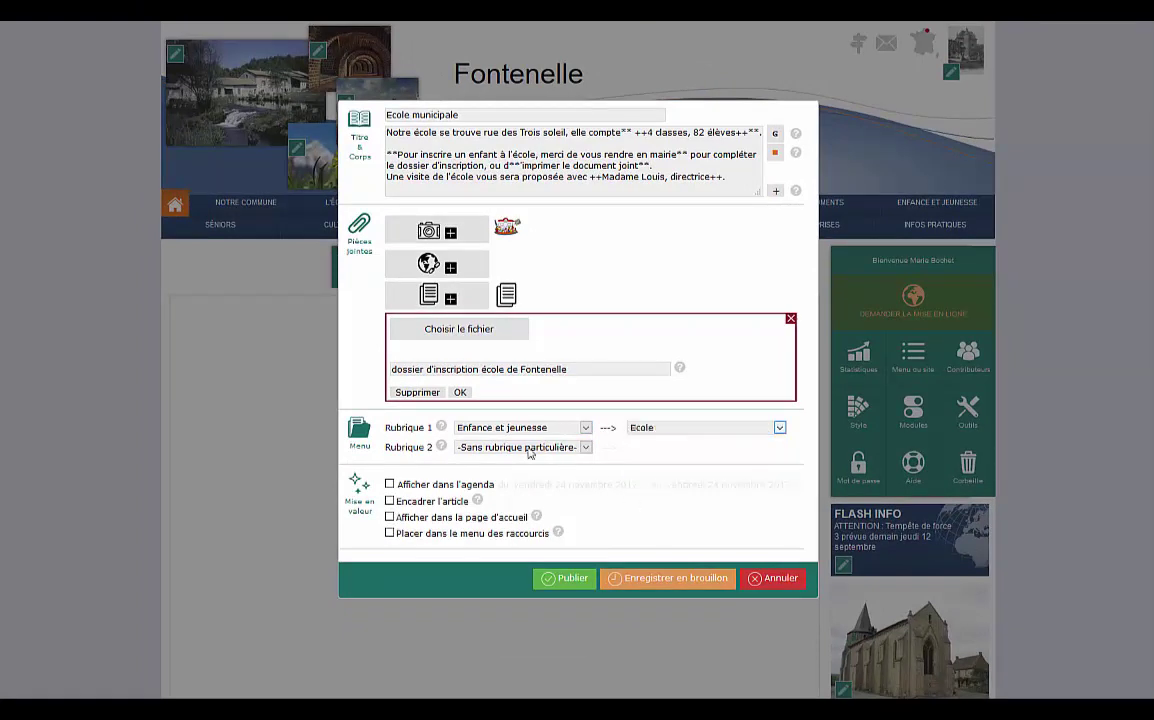
click(568, 449)
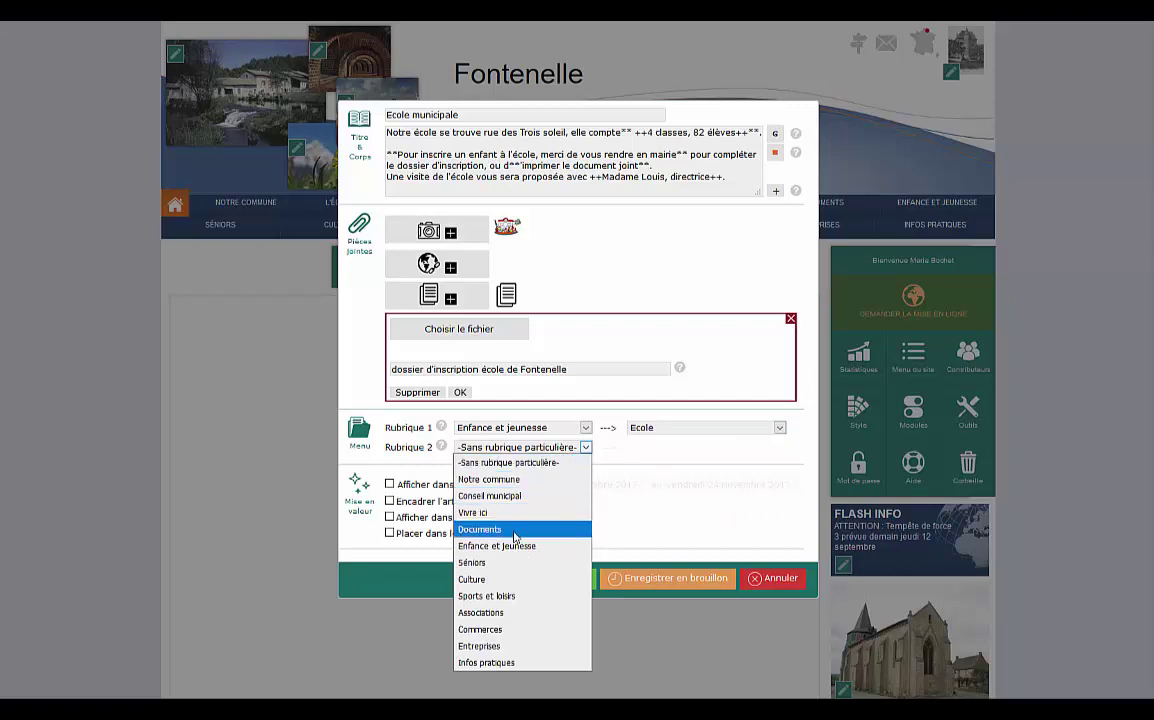
click(510, 530)
click(688, 450)
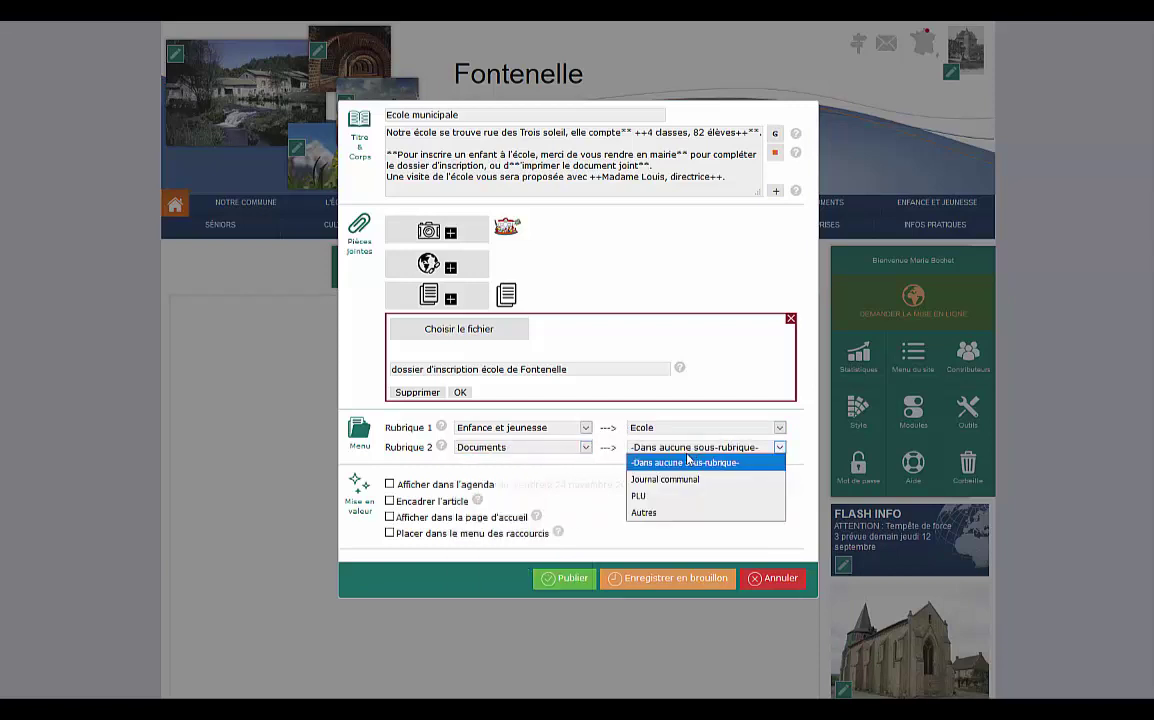
click(667, 515)
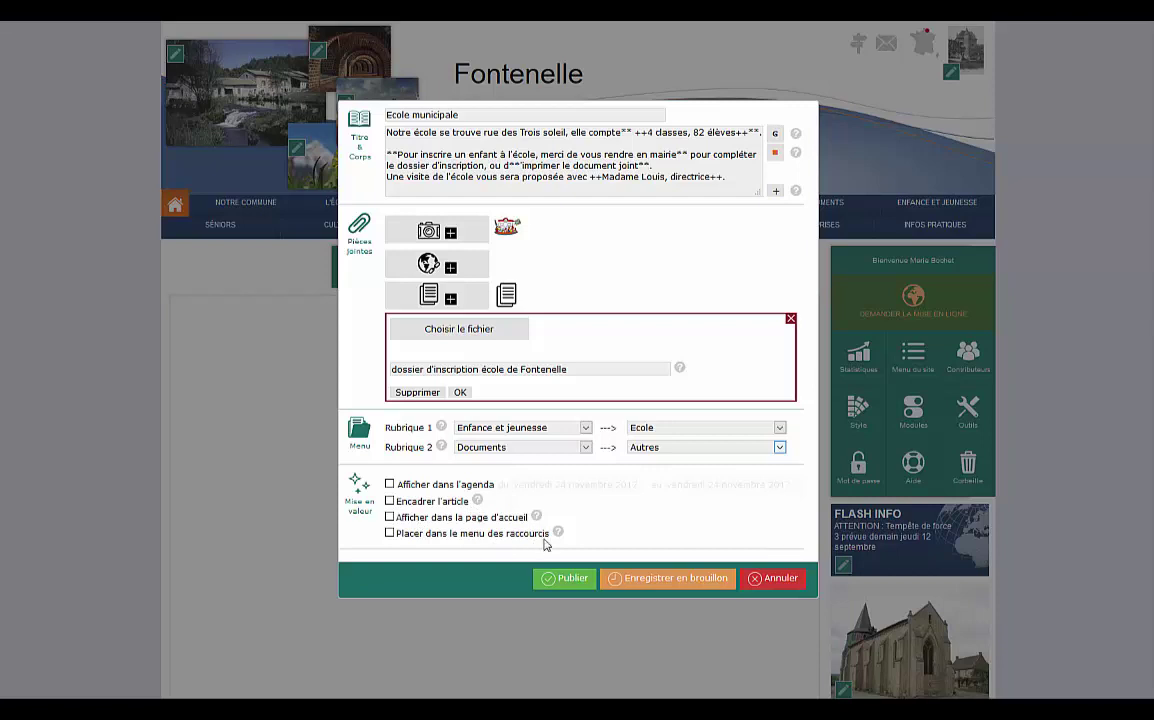
Add the article to the shortcuts menu with an icon titled 'Ecole'.
click(389, 532)
click(698, 534)
text(Ecole)
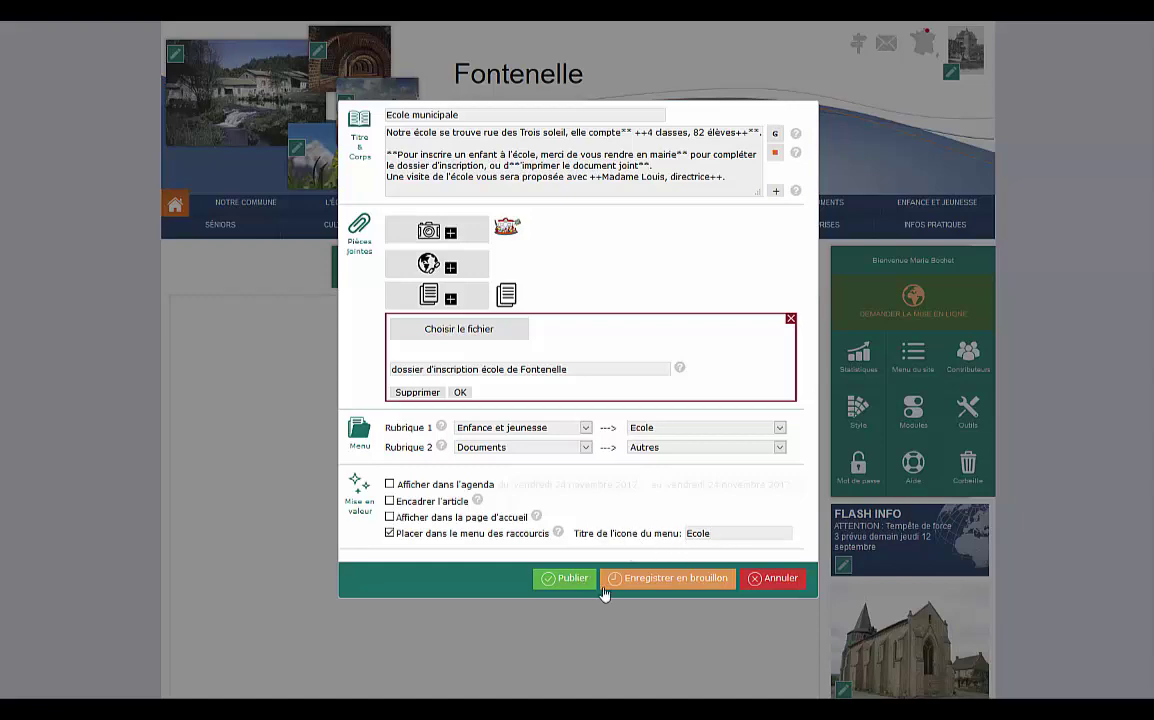
Publish Ecole municipale, view it and its file under Enfance et jeunesse, then begin a new article.
click(572, 579)
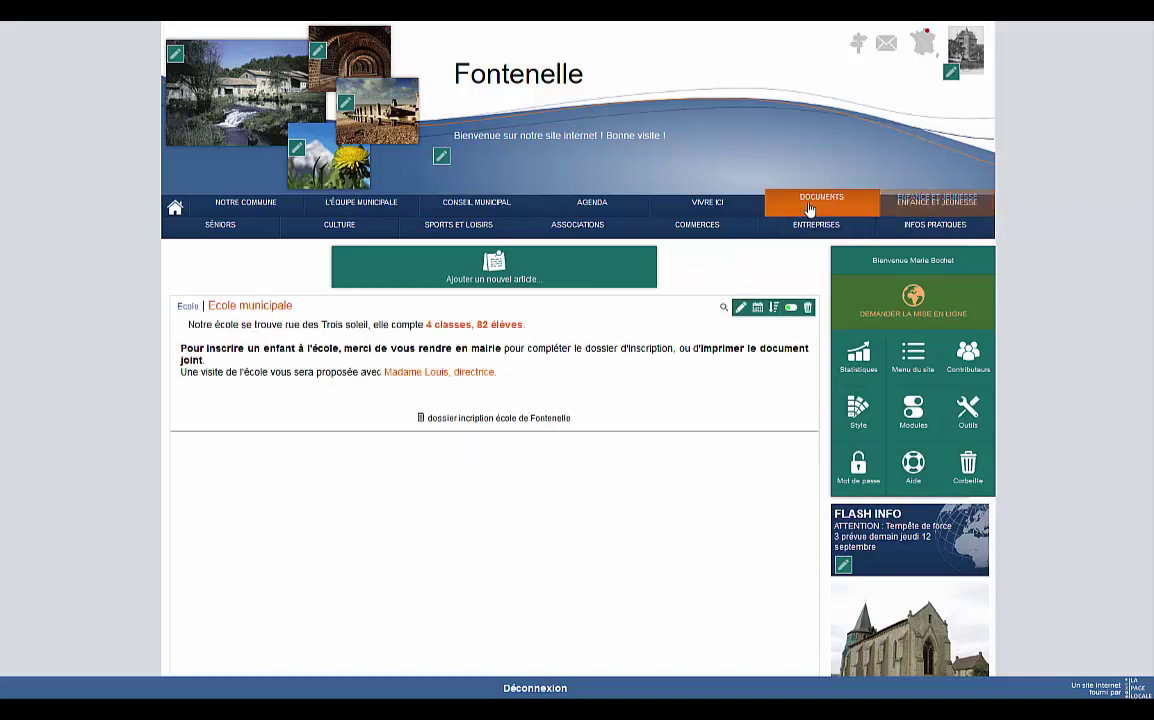
click(175, 210)
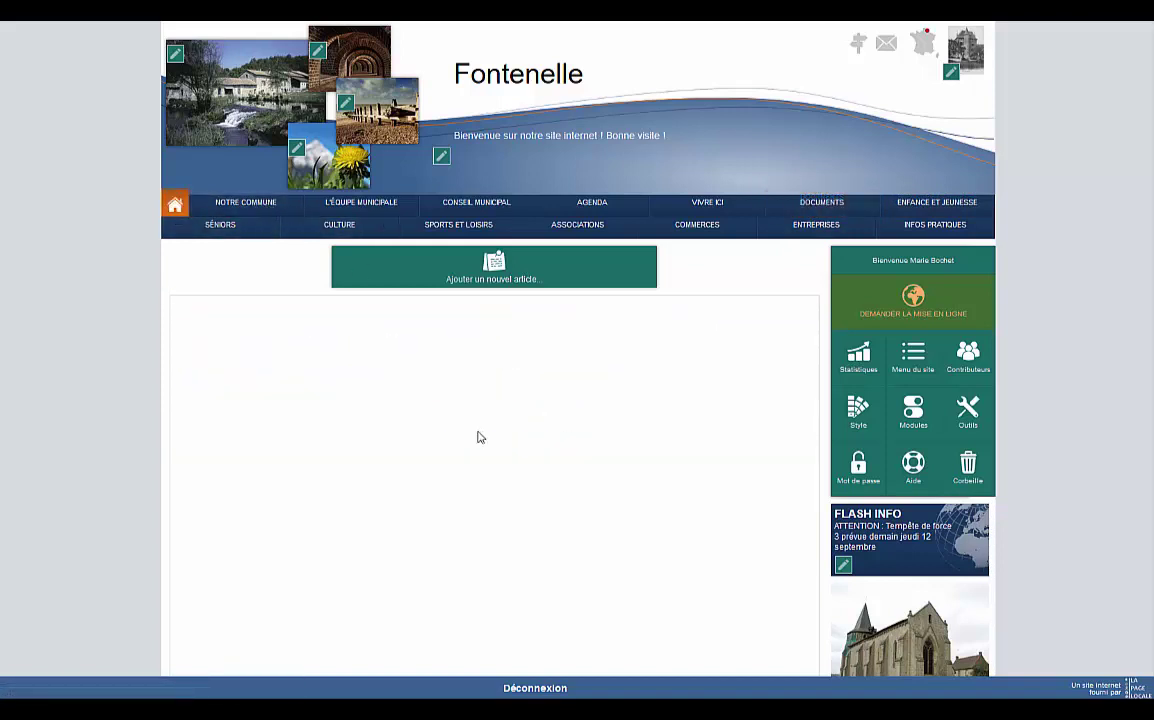
click(940, 206)
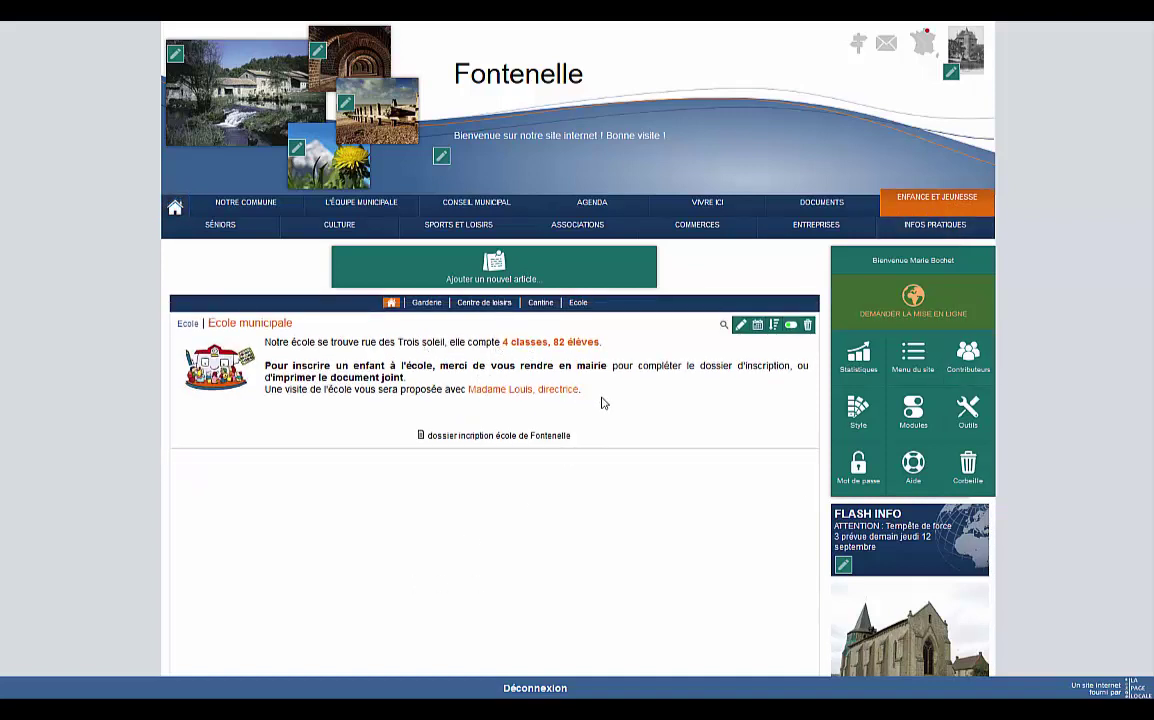
click(536, 437)
click(176, 208)
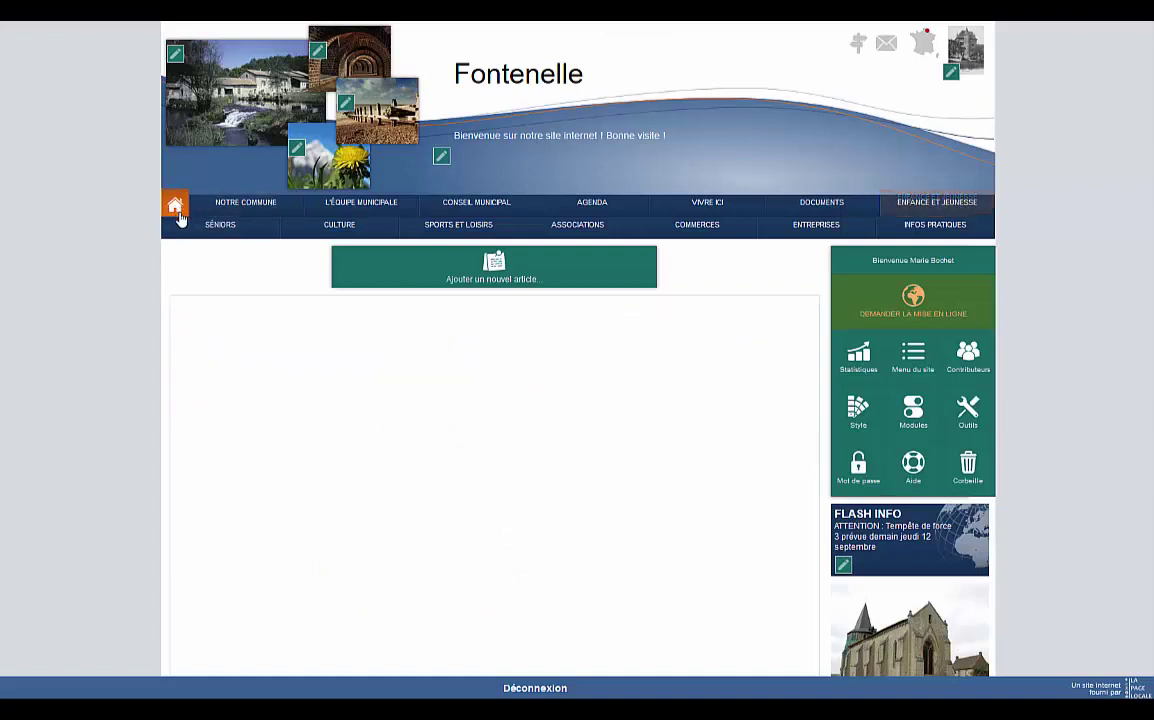
click(535, 271)
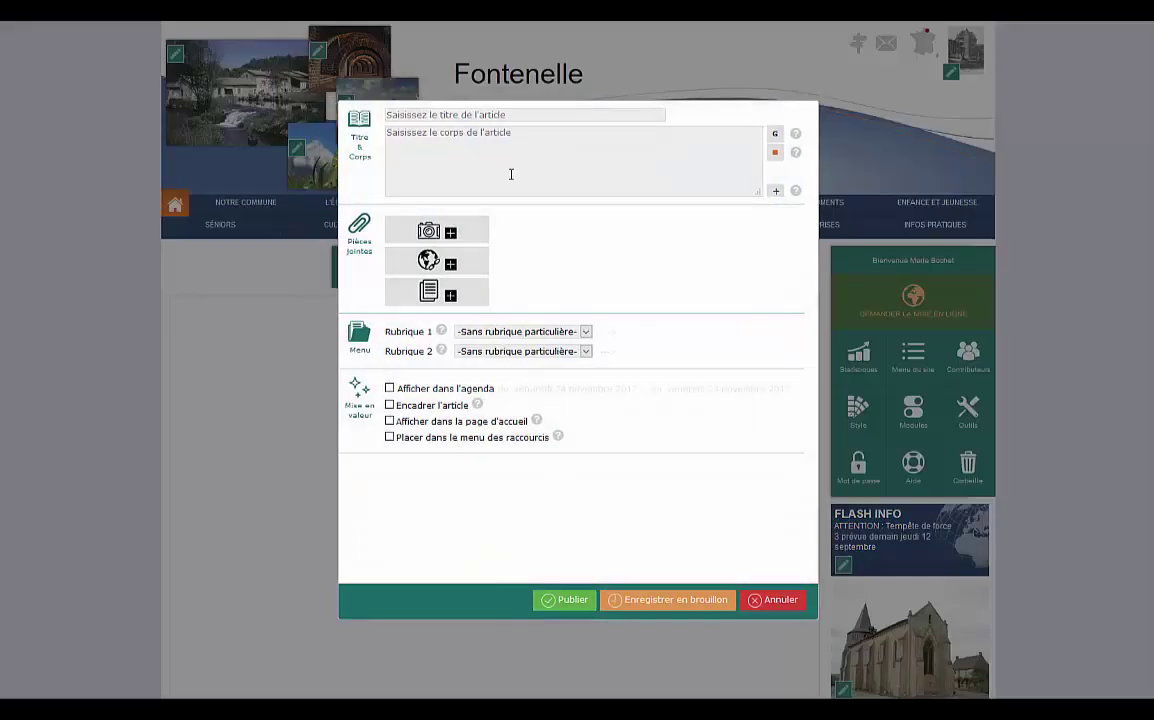
Title the article 'Brocante du 14 juillet' and paste in its prepared body text.
click(506, 115)
text(Brocante du 14 juillet)
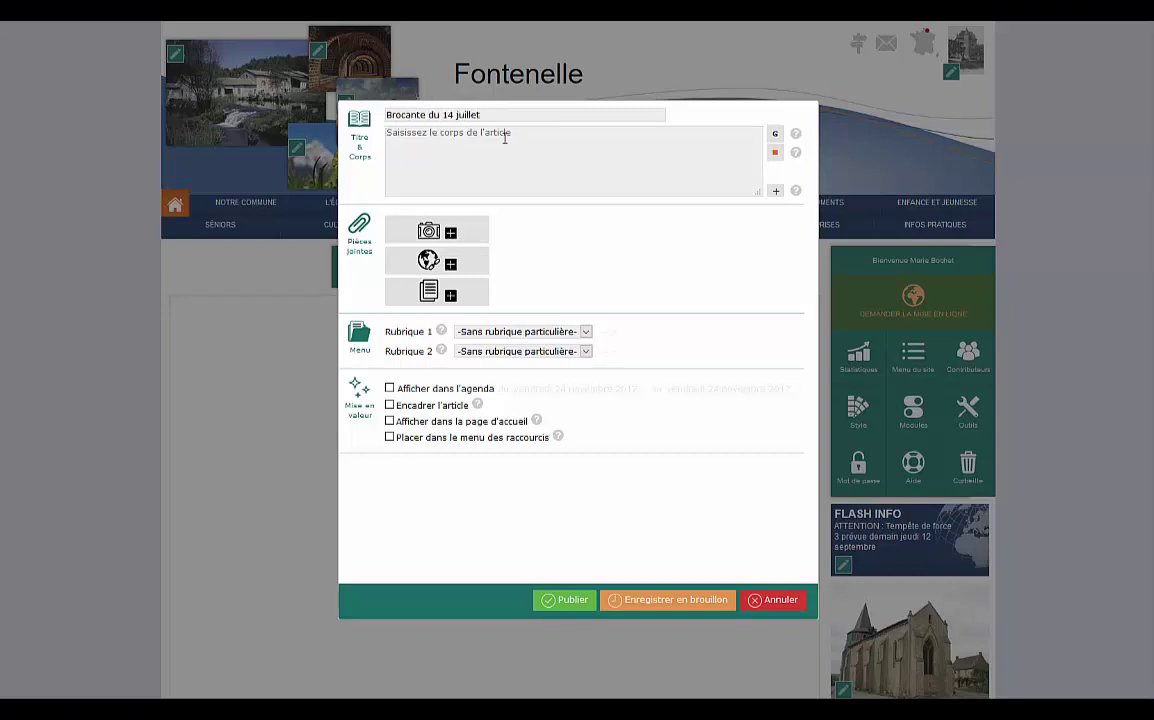
key(ctrl+v)
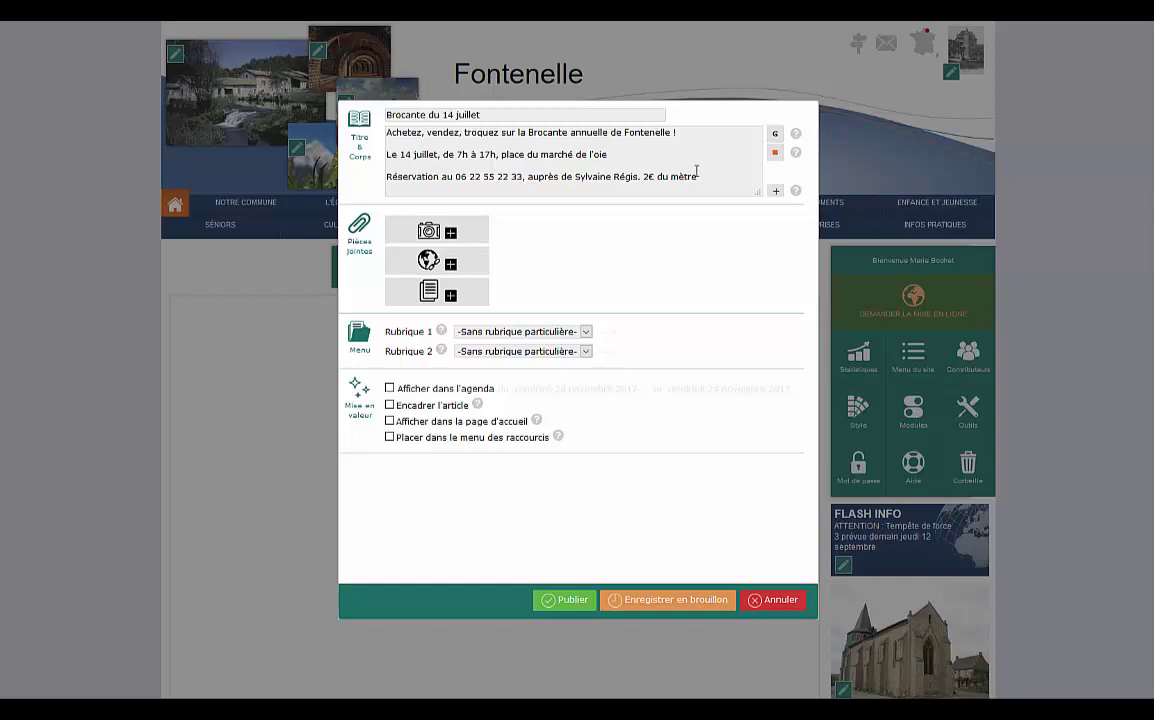
Bold the date, hours and reservation number, and colour the opening line orange.
drag(495, 157, 407, 157)
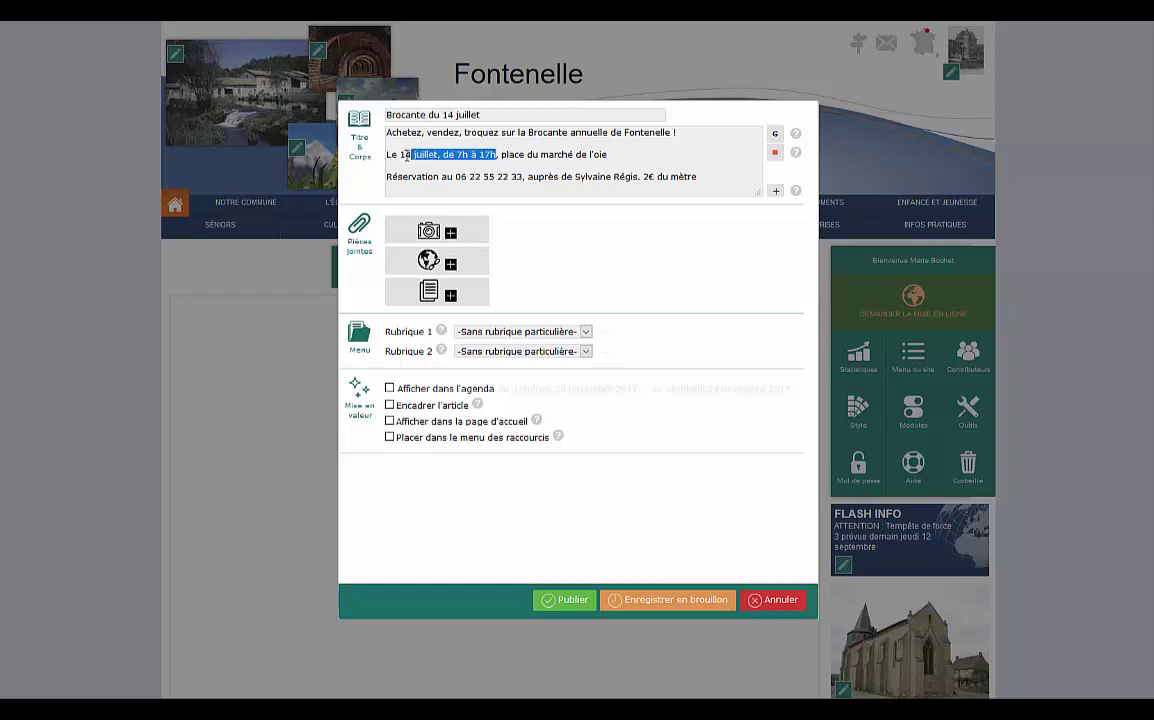
click(774, 133)
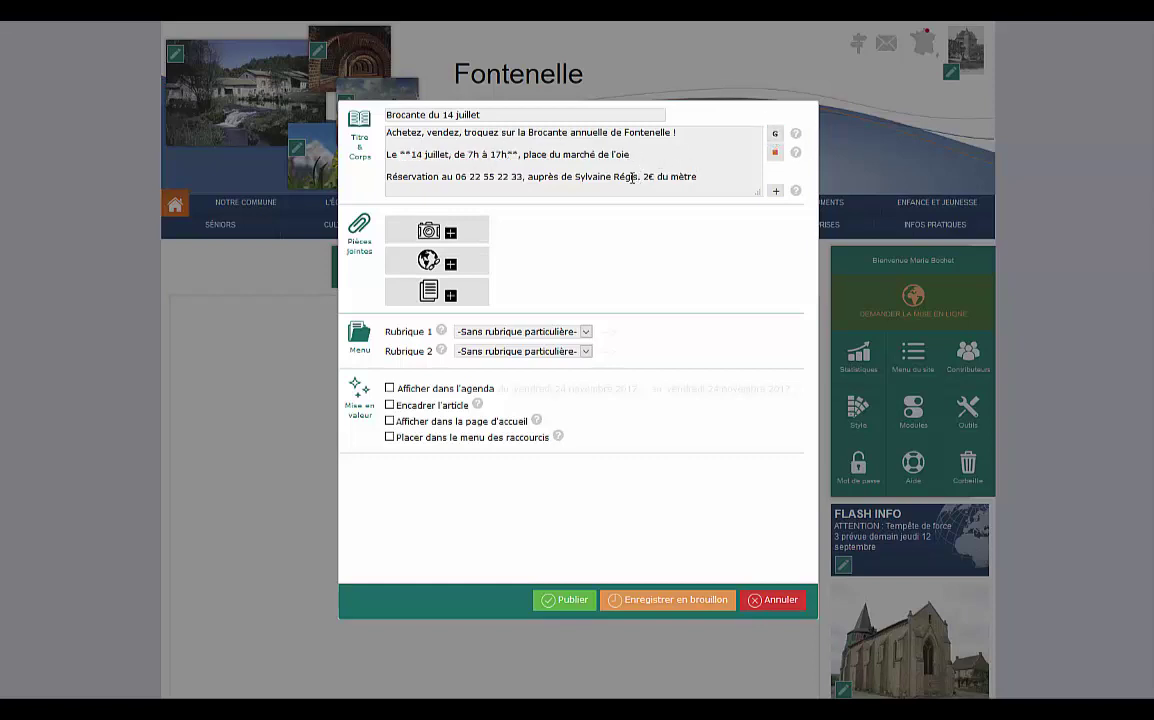
drag(524, 177, 455, 177)
click(774, 133)
drag(389, 133, 676, 133)
click(774, 152)
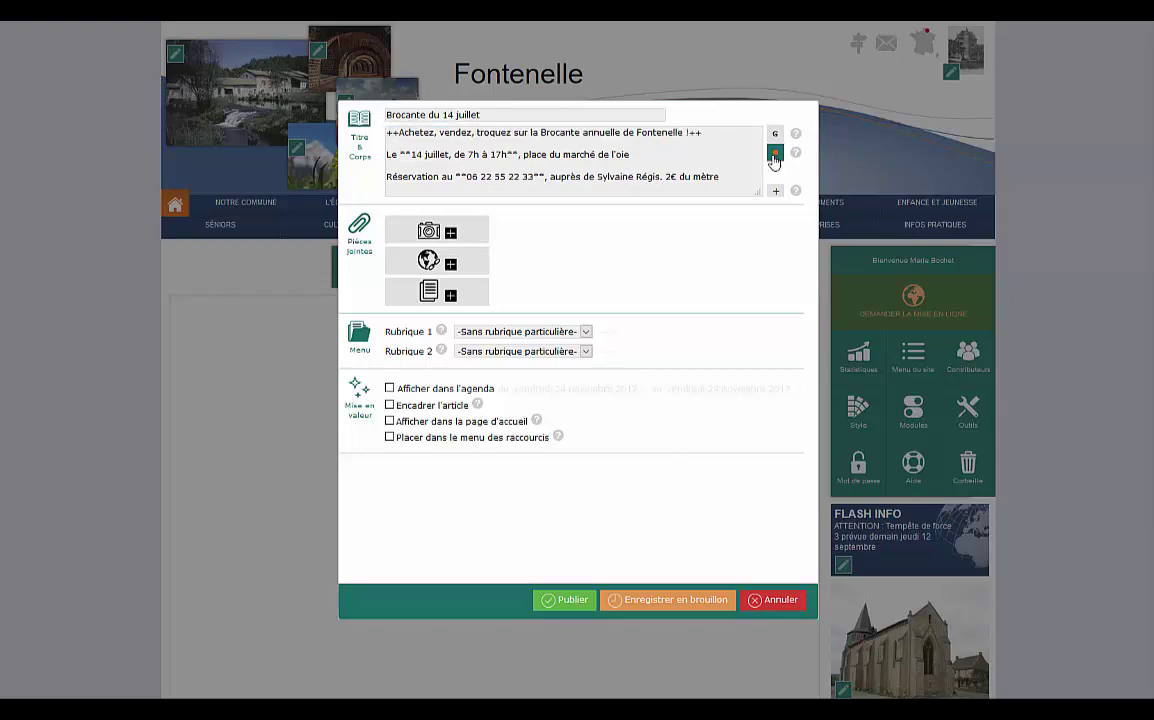
click(438, 230)
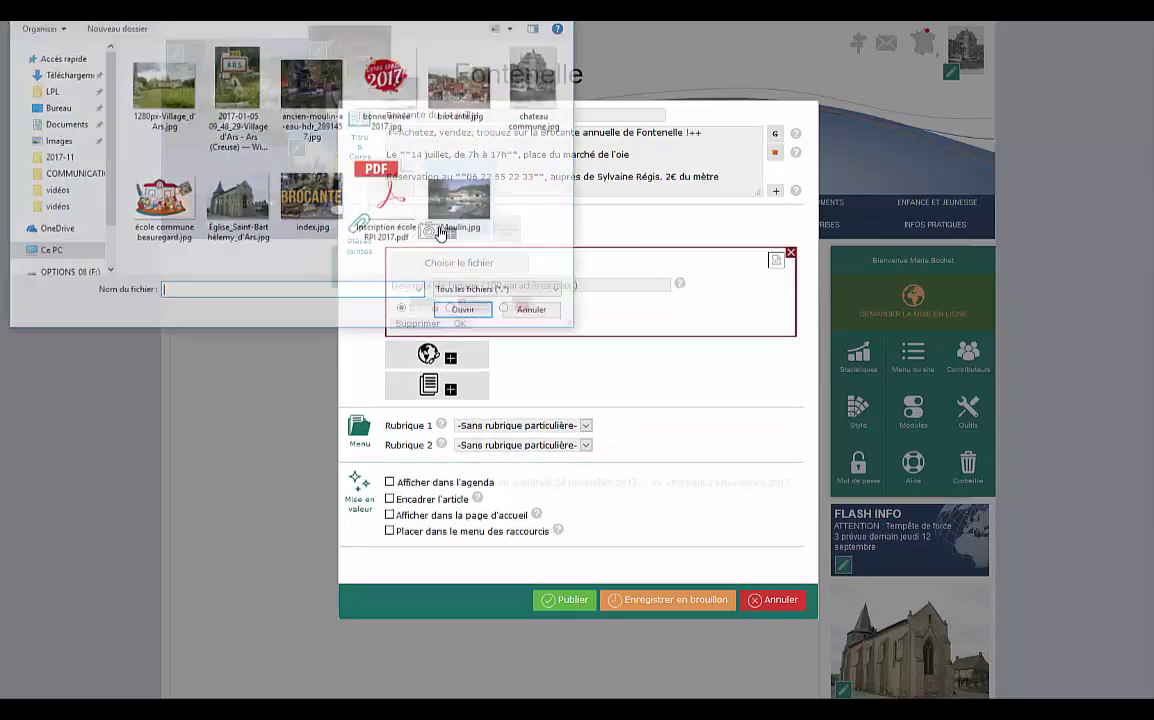
Attach index.jpg, then brocante.jpg set to the third display position.
double_click(326, 197)
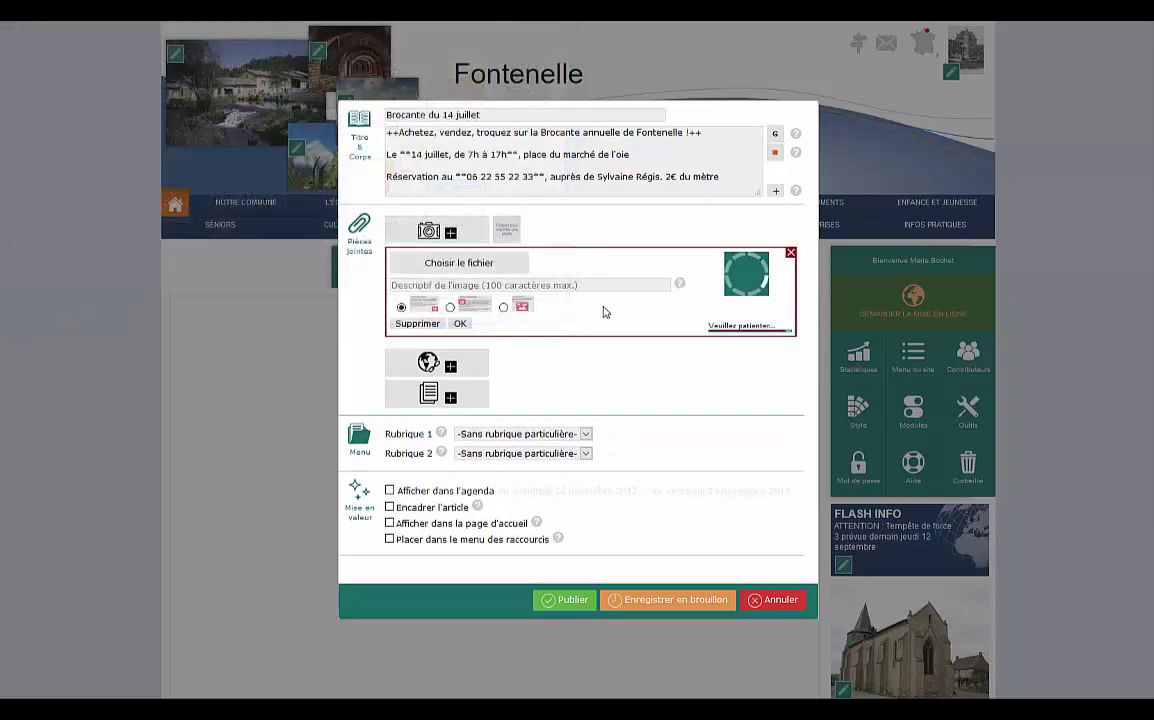
click(461, 324)
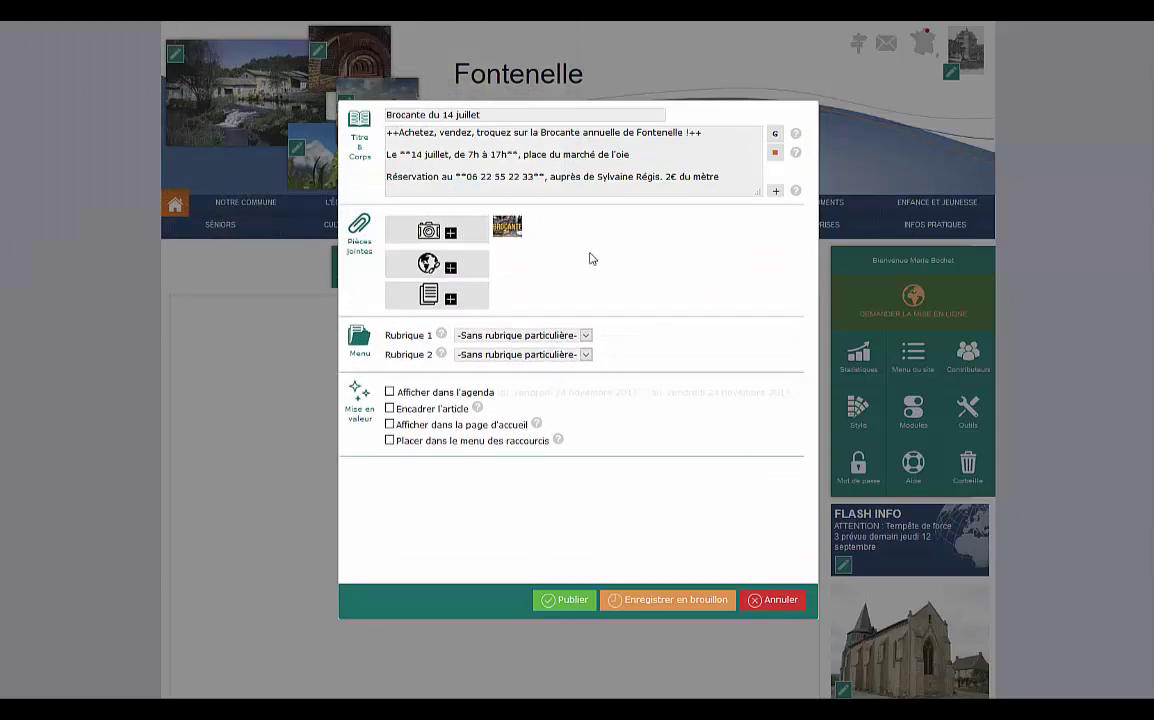
click(440, 229)
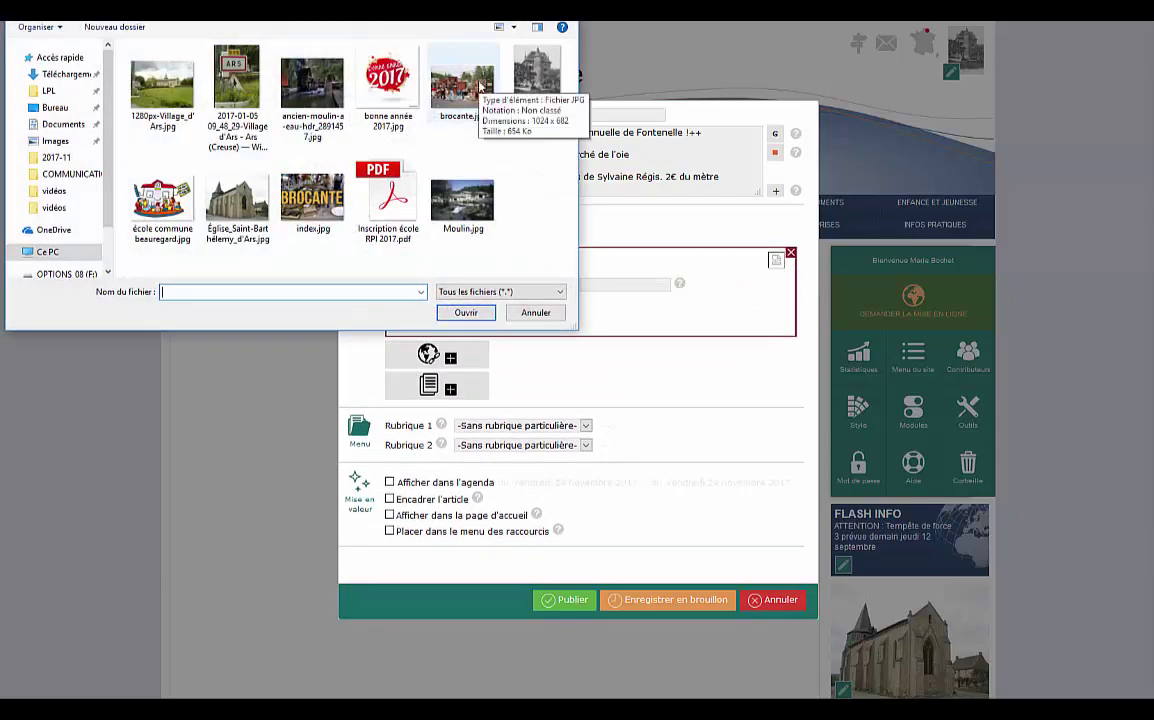
double_click(462, 88)
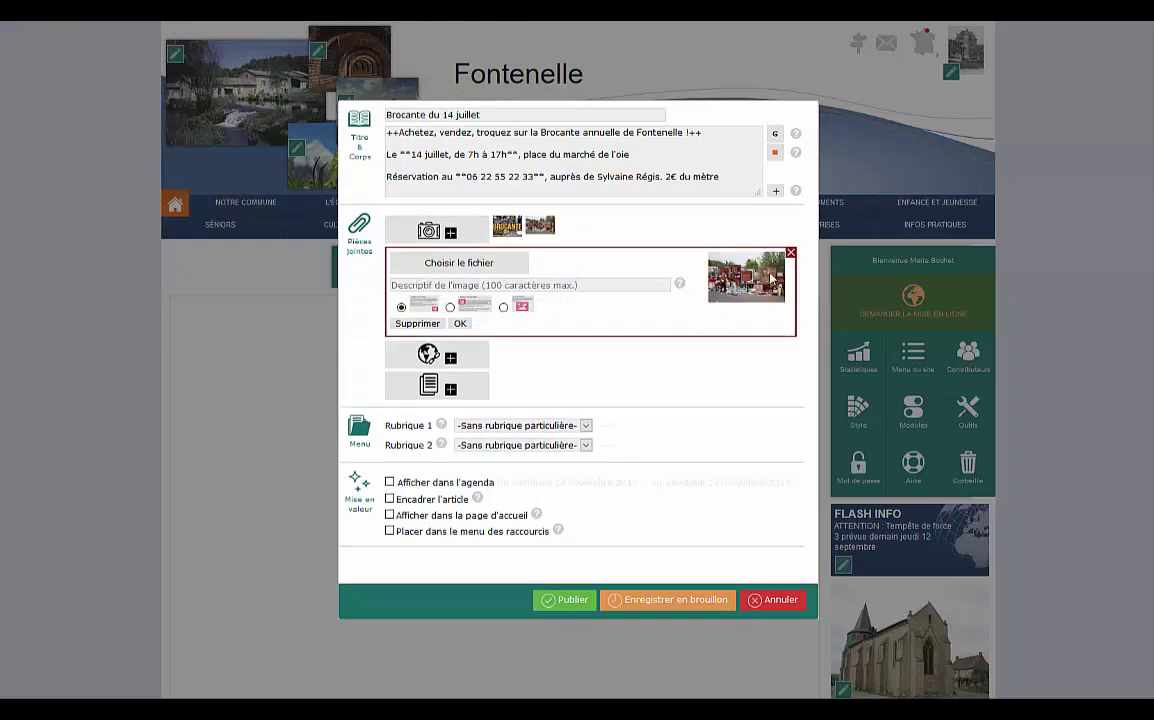
click(504, 307)
click(460, 325)
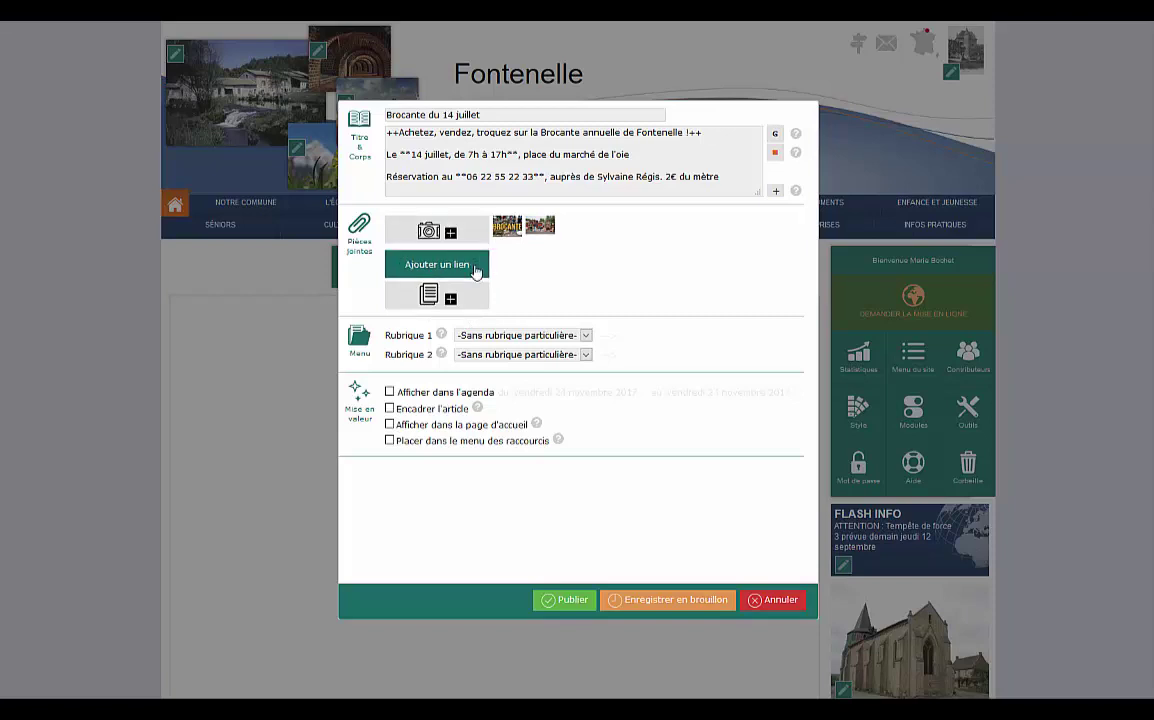
File the brocante article under Notre commune with no sub-section.
click(586, 336)
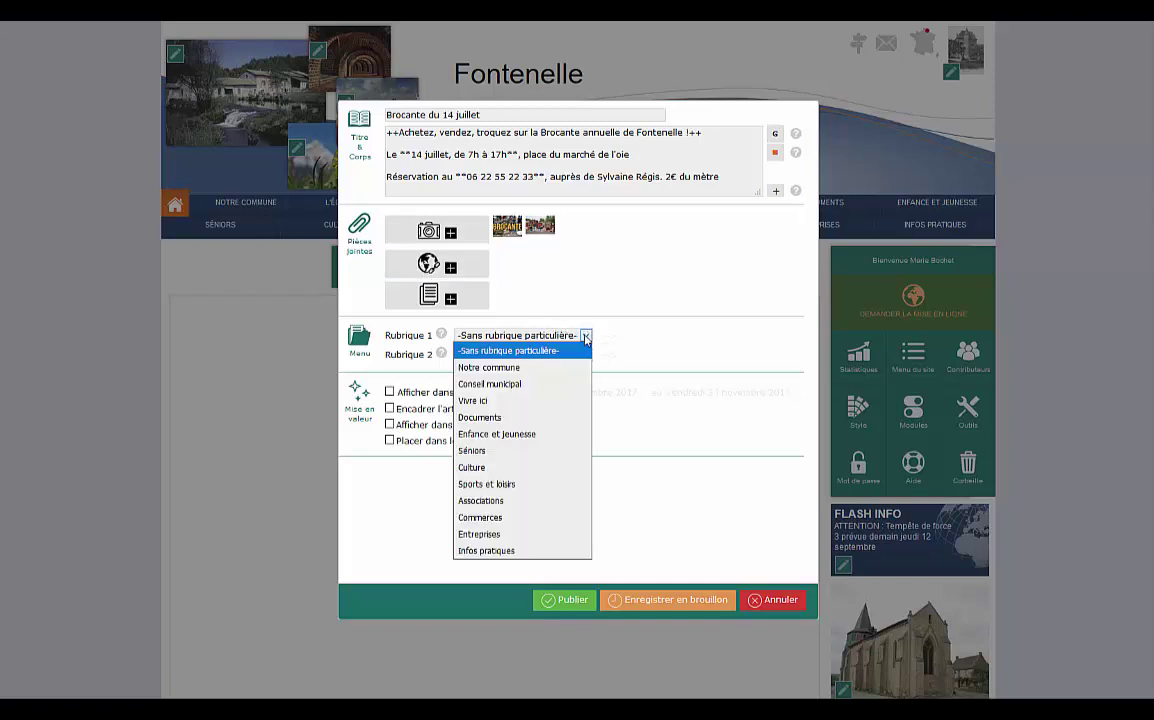
click(532, 368)
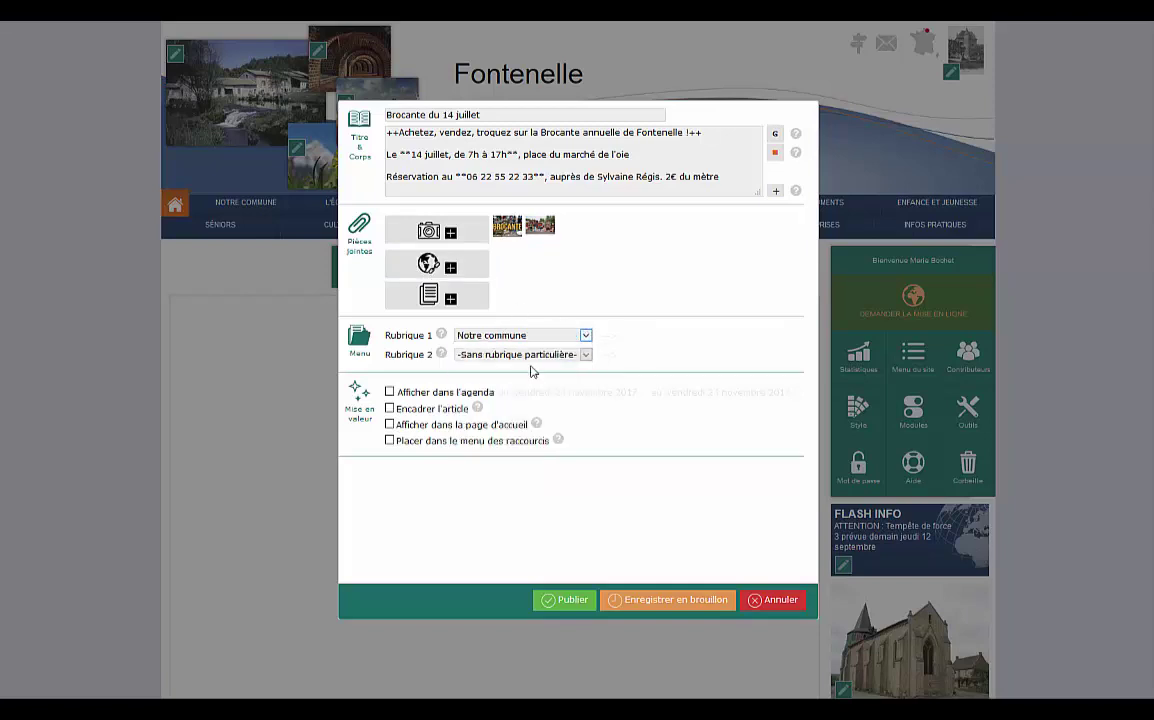
click(654, 337)
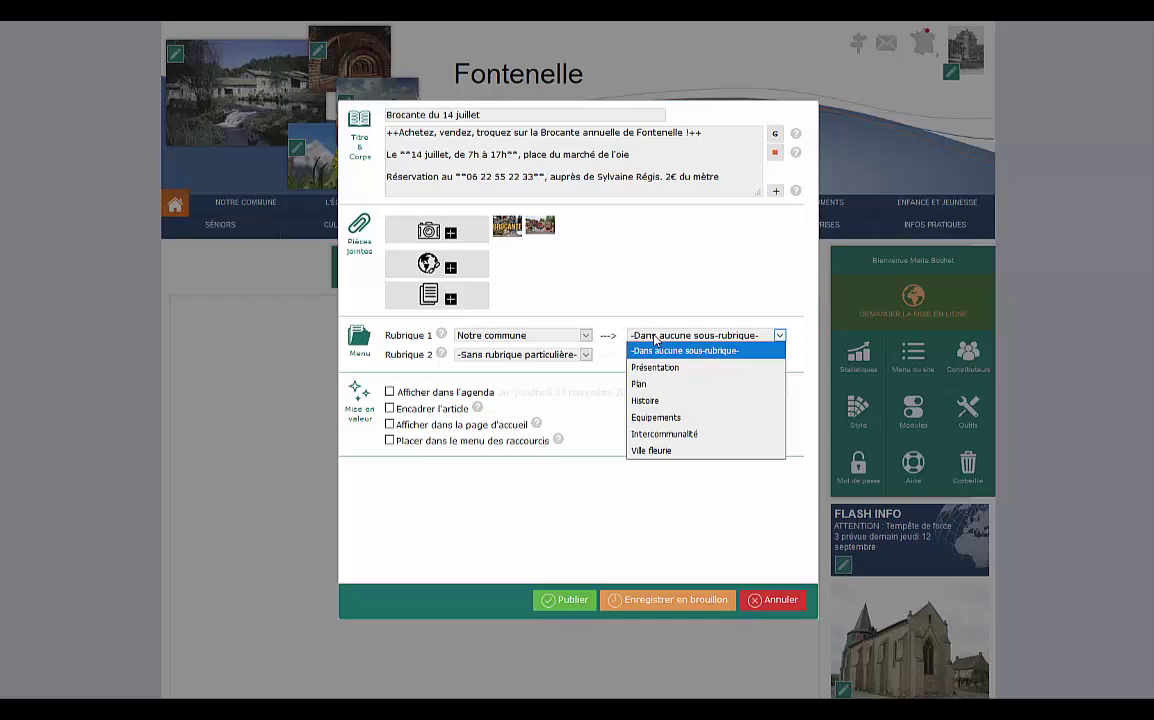
click(654, 337)
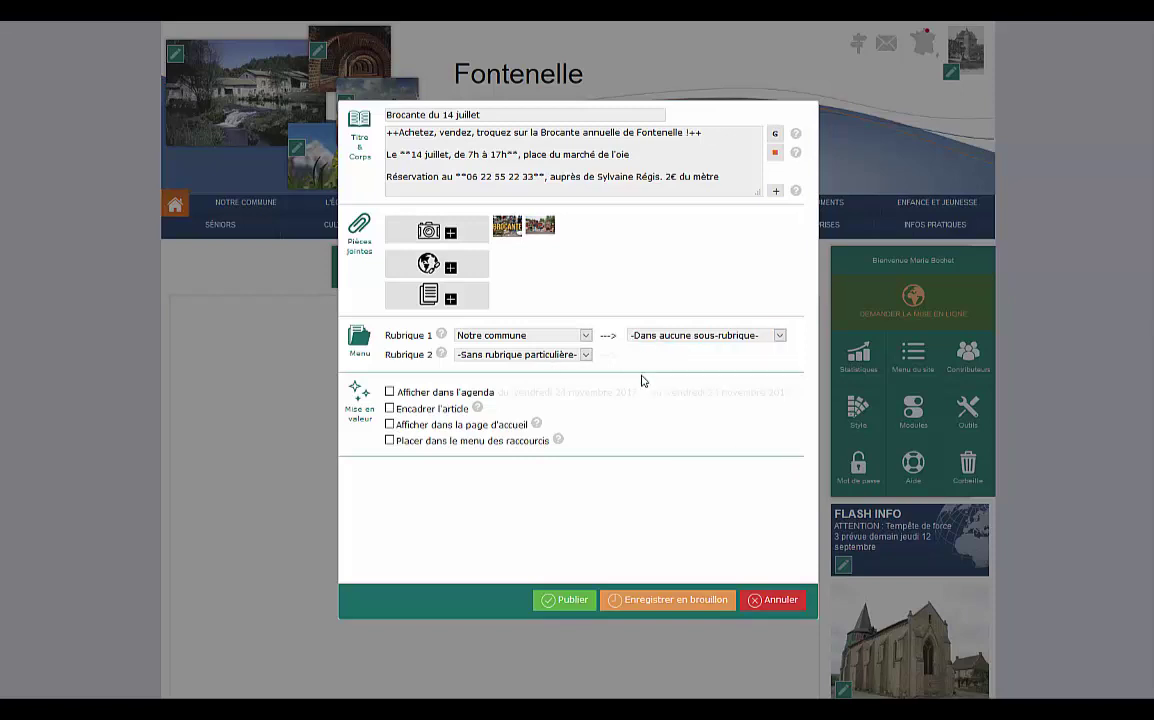
Show it in the agenda on 14 July 2018 and frame the article.
click(389, 392)
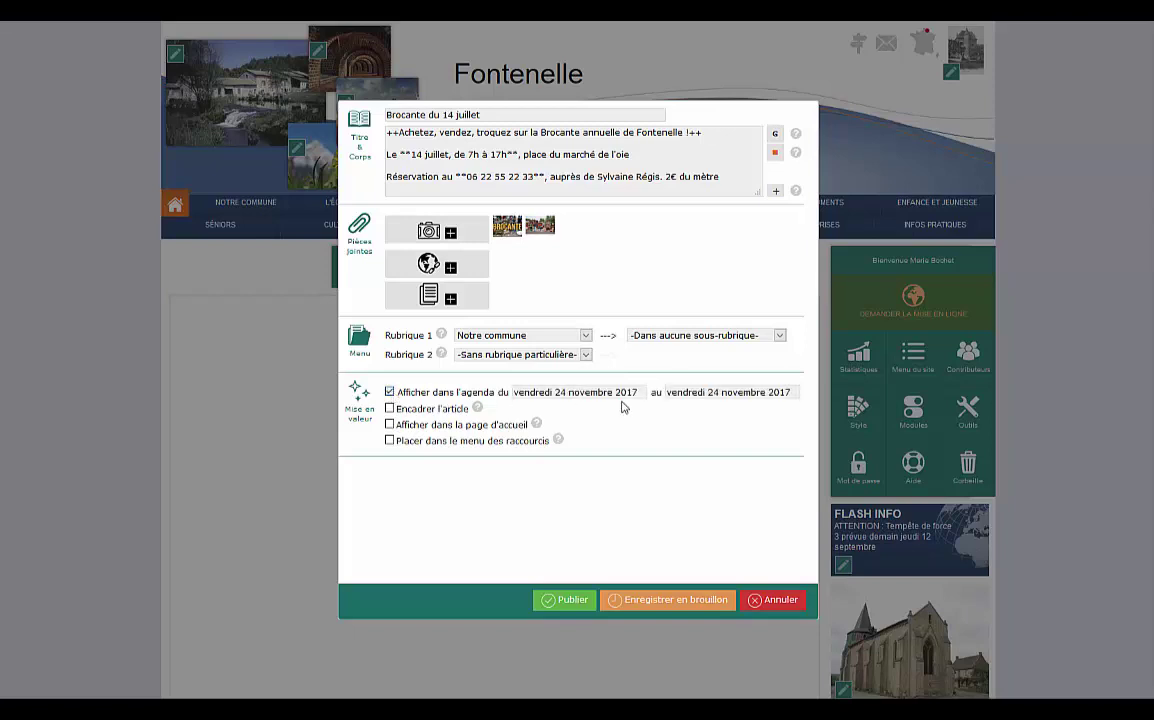
click(603, 391)
click(647, 411)
click(647, 411)
click(647, 411)
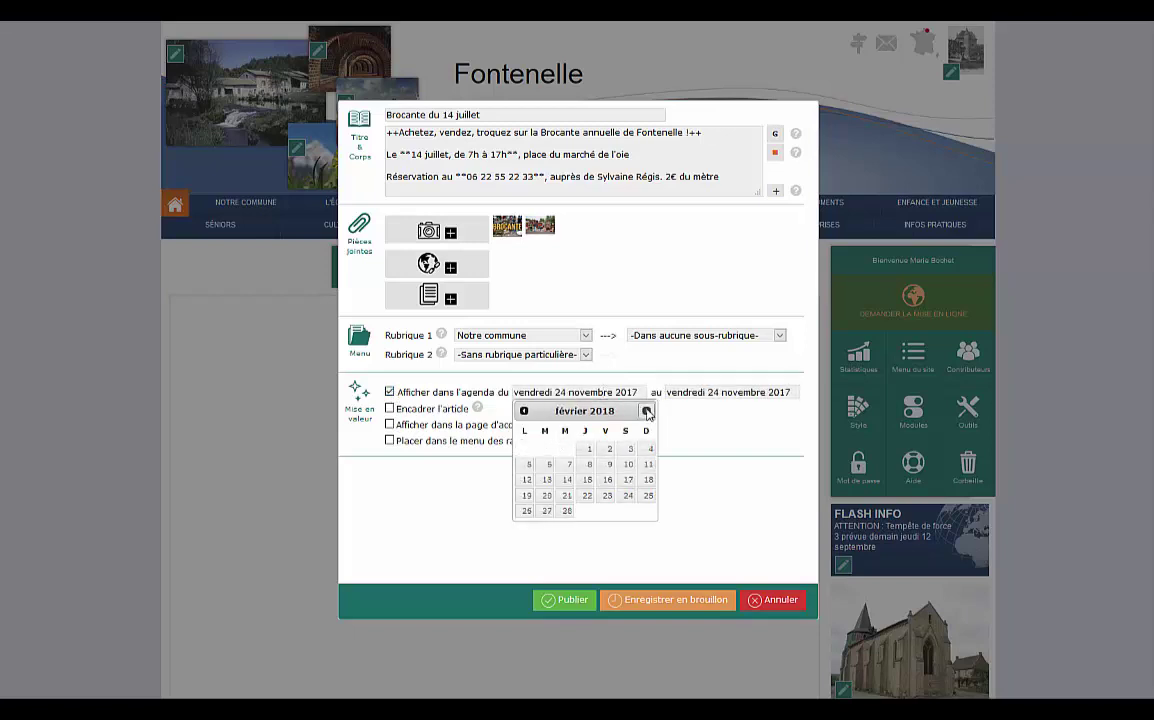
click(647, 411)
click(647, 411)
click(647, 411)
click(647, 411)
click(647, 411)
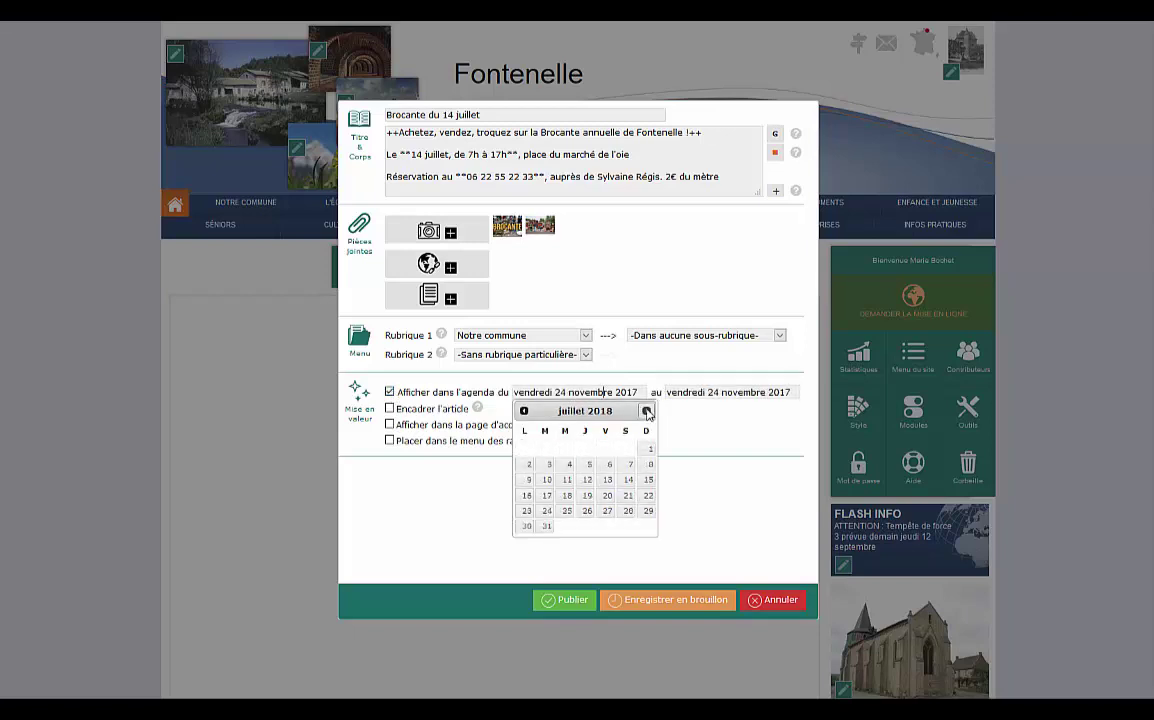
click(628, 479)
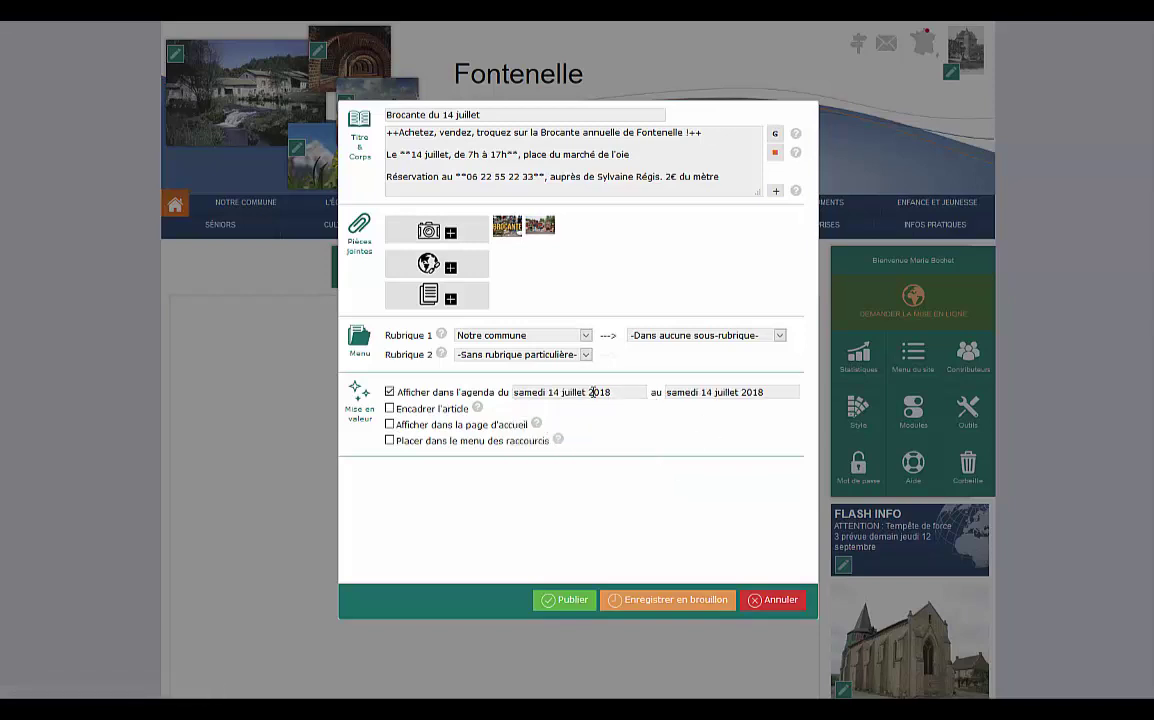
click(390, 410)
Publish the Brocante du 14 juillet article.
click(568, 600)
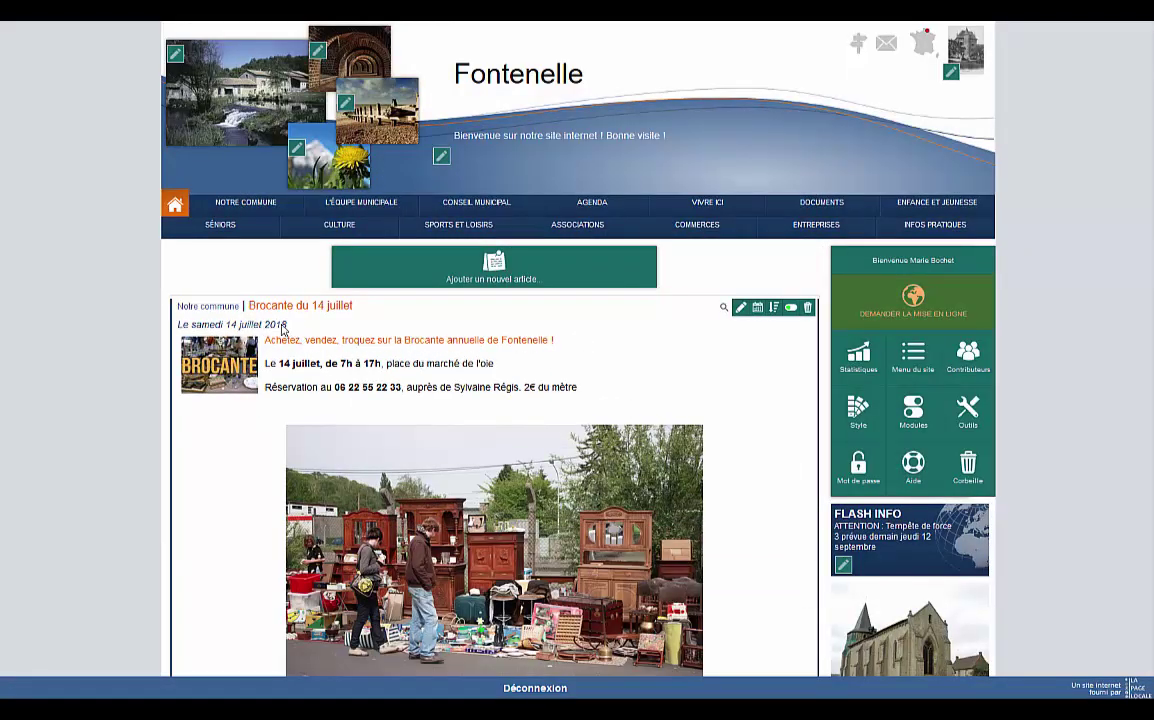
drag(235, 300, 170, 330)
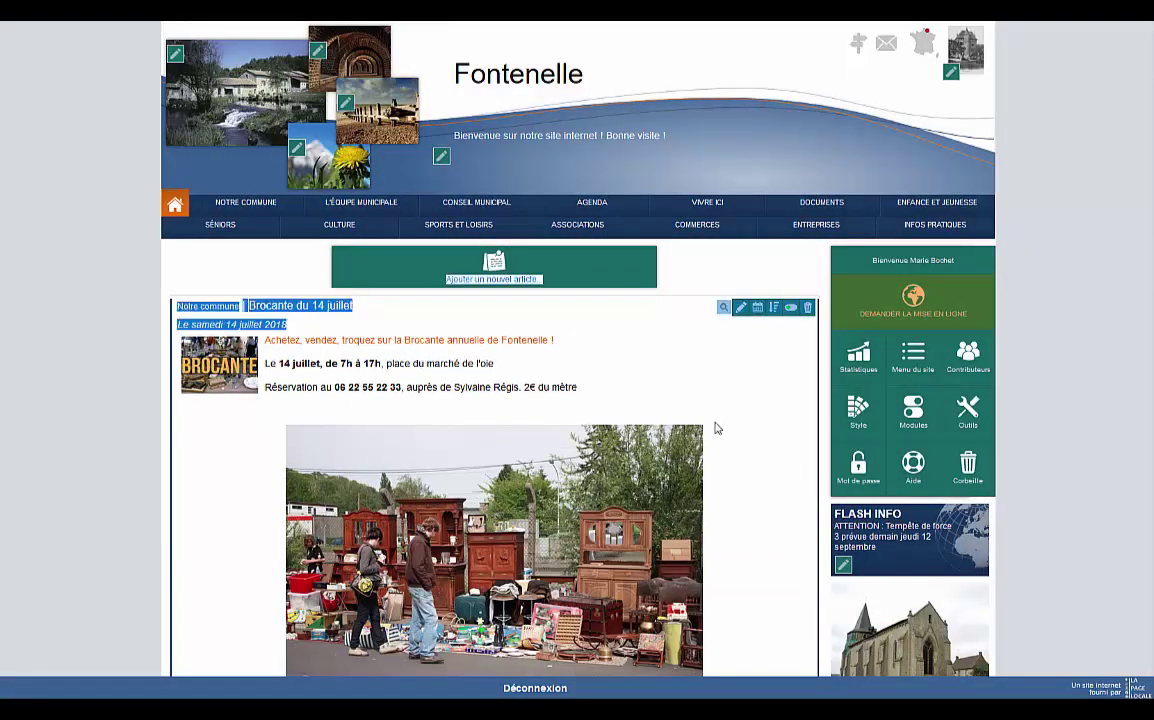
scroll(770, 460, down, 5)
scroll(771, 459, down, 1)
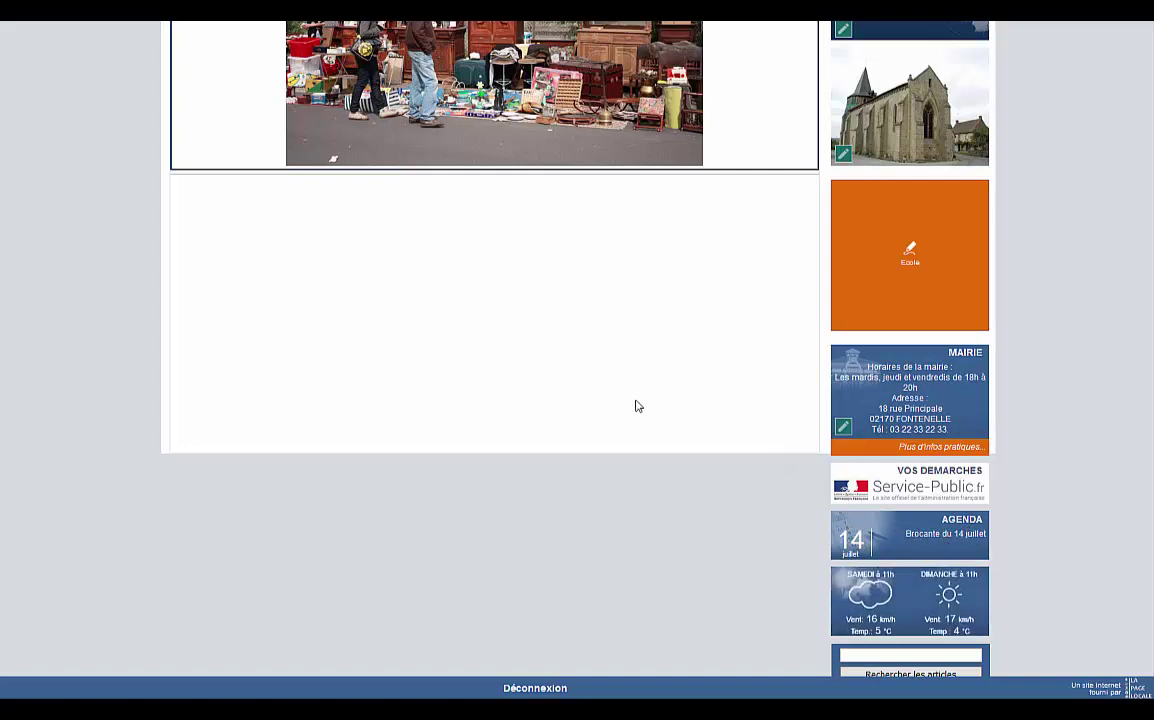
Open and close the Brocante agenda entry, then go to Enfance et jeunesse.
click(953, 538)
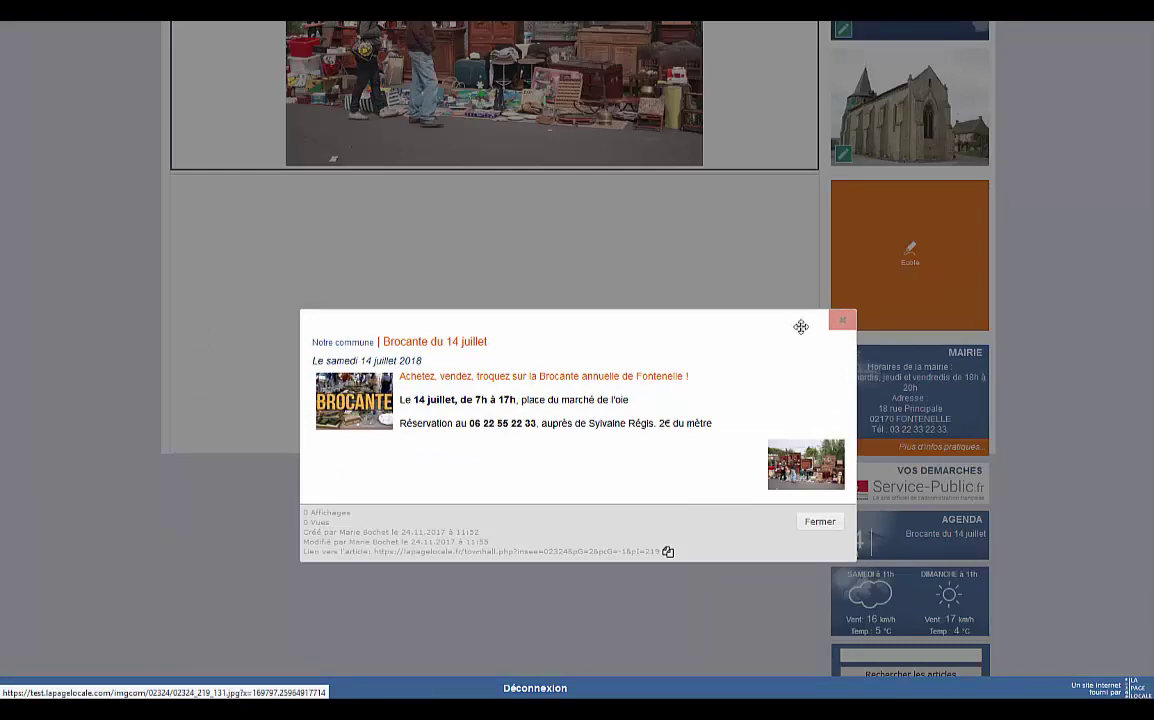
click(842, 320)
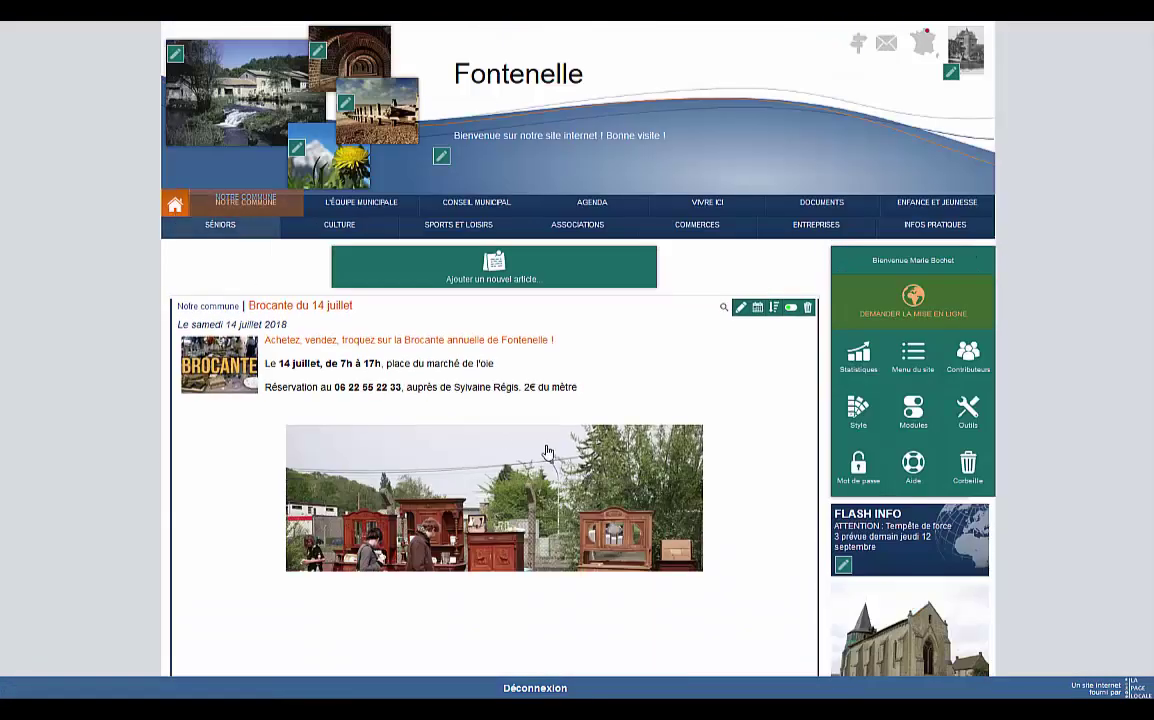
scroll(600, 455, down, 3)
scroll(607, 458, down, 3)
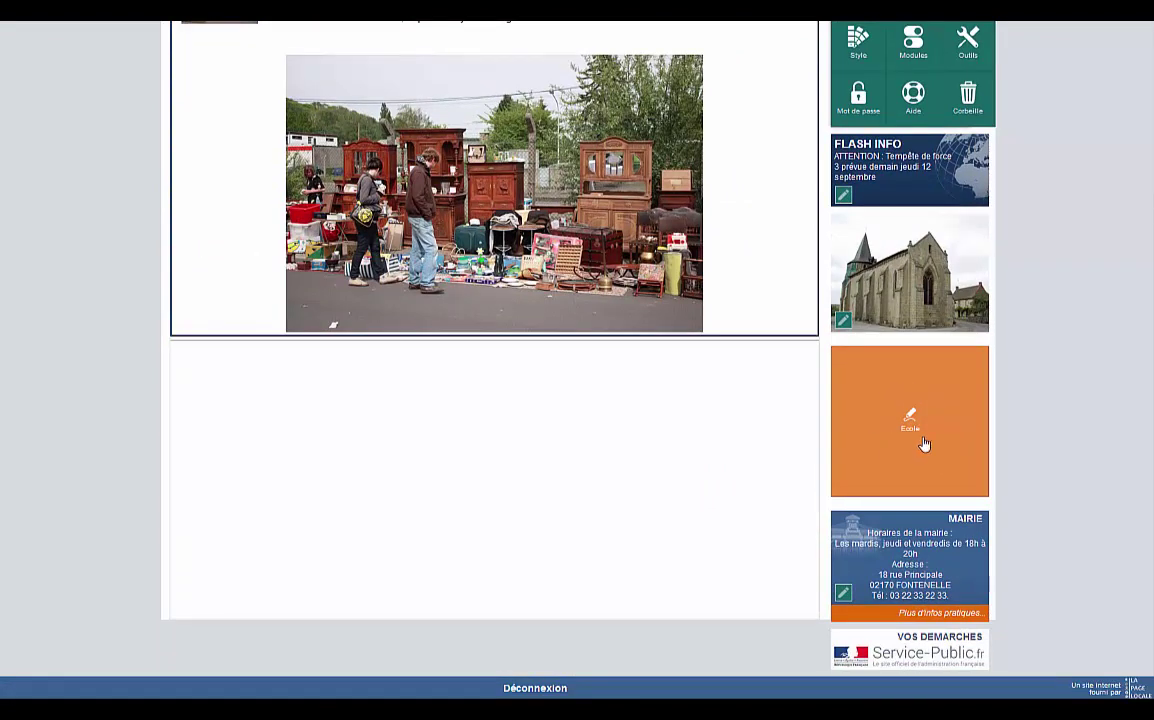
scroll(662, 404, up, 5)
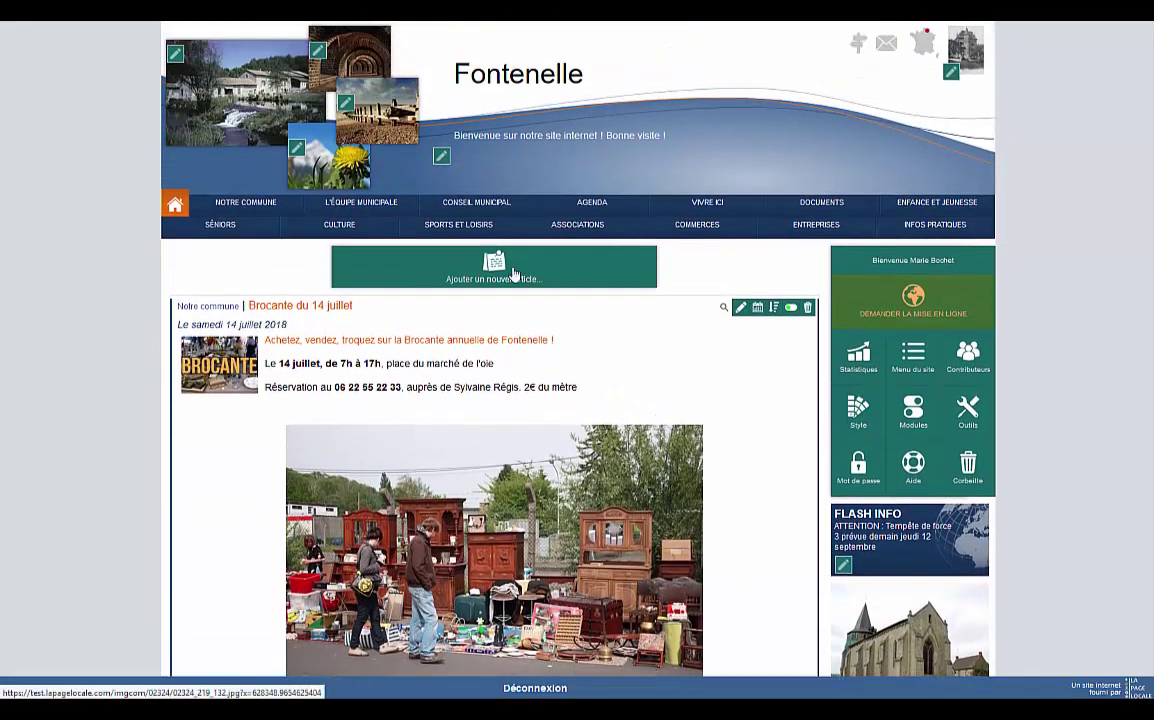
click(936, 210)
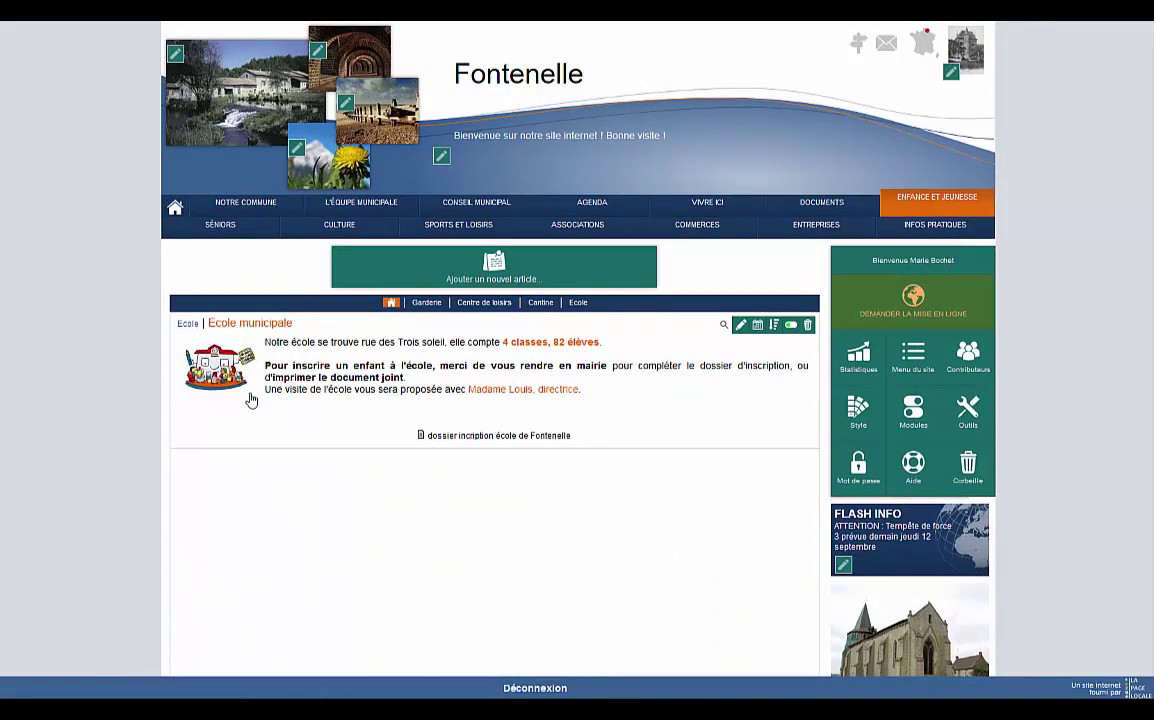
scroll(475, 422, down, 5)
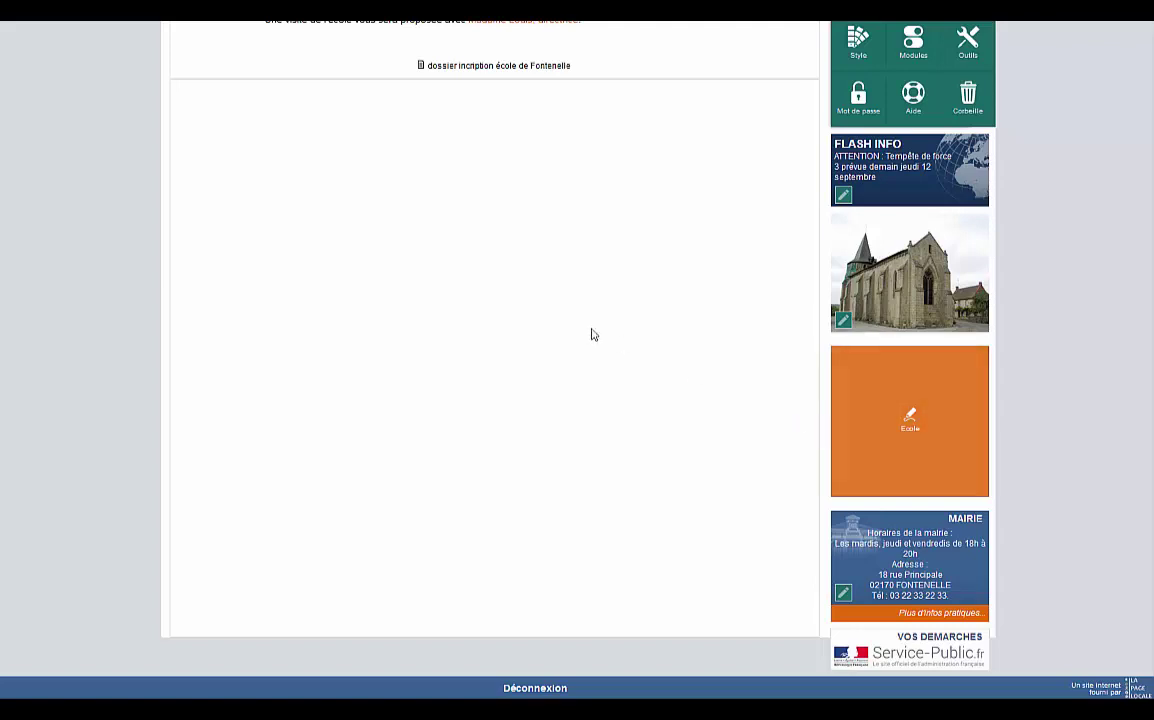
scroll(585, 335, up, 1)
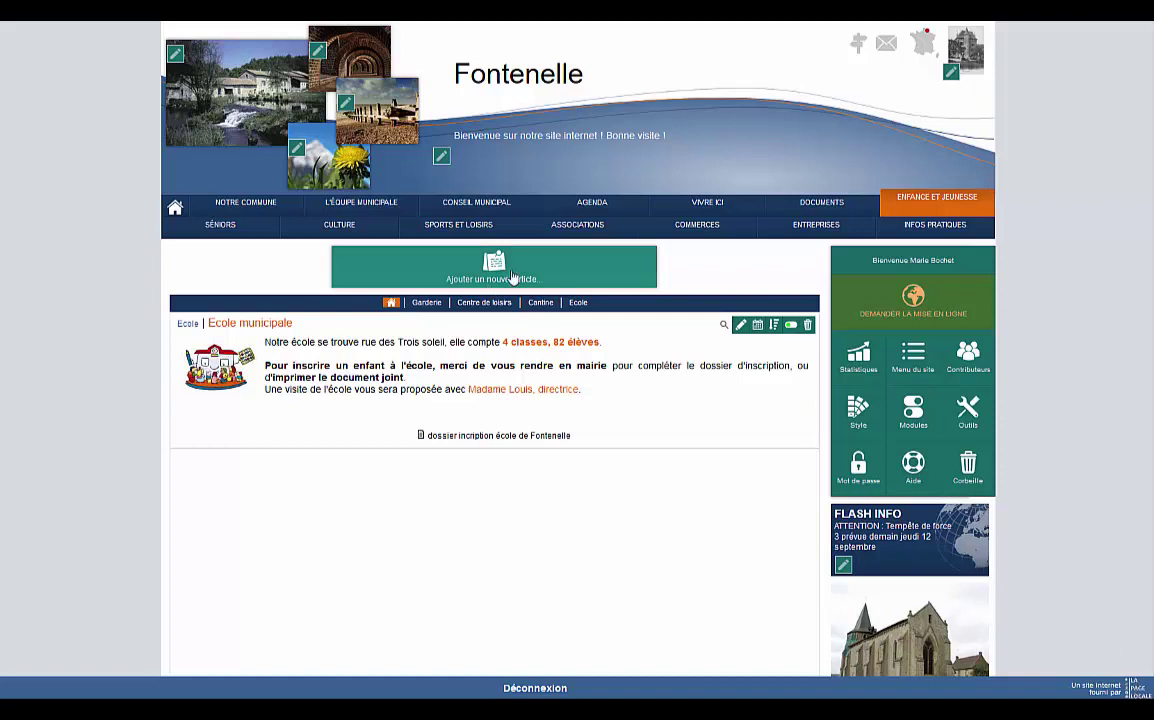
Create the Marché local et Bio article and emphasise 'nouveau marché de producteurs de Fontenelle'.
click(512, 277)
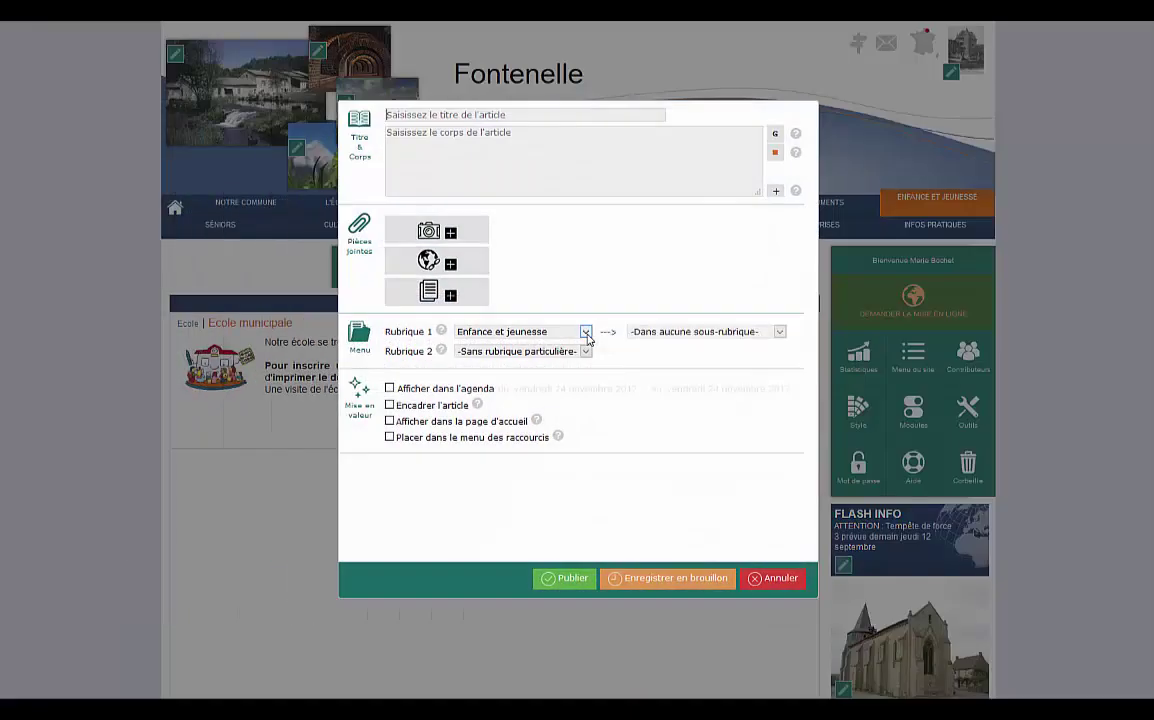
text(Marché local et Bio)
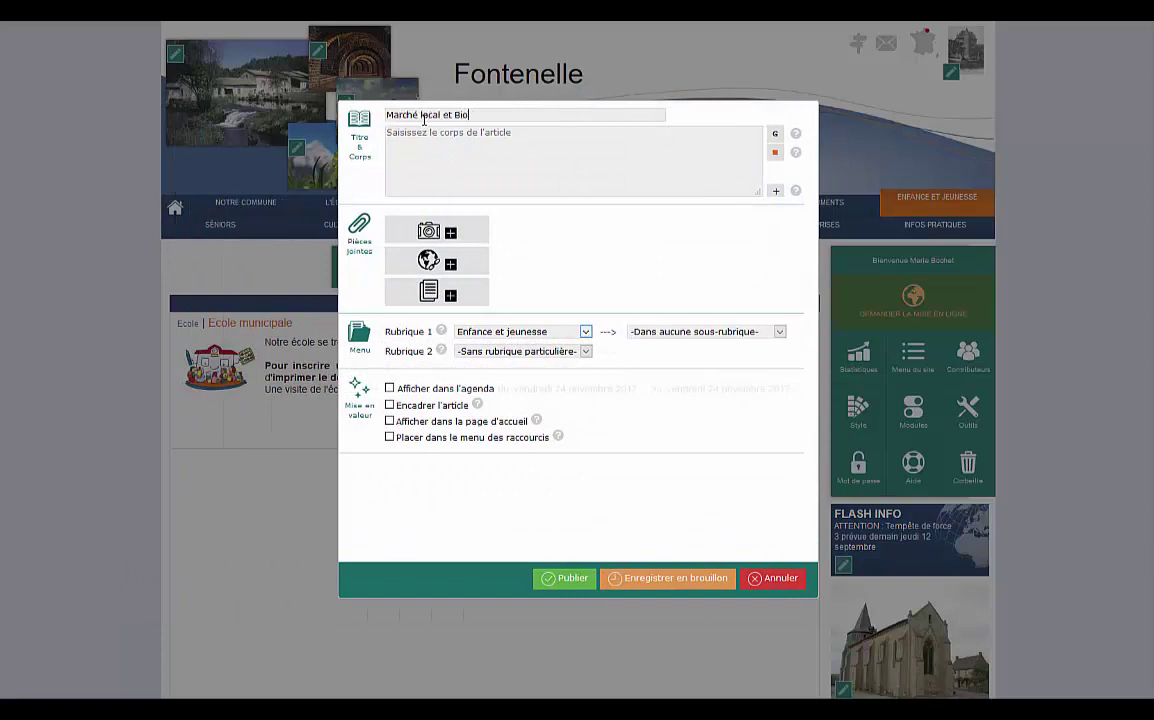
text(Découvrez le **nouveau marché de producteurs de Fontenelle**,  Tous les **vendredi soir à partir de 19h30, place du marché**)
drag(663, 132, 457, 132)
click(774, 150)
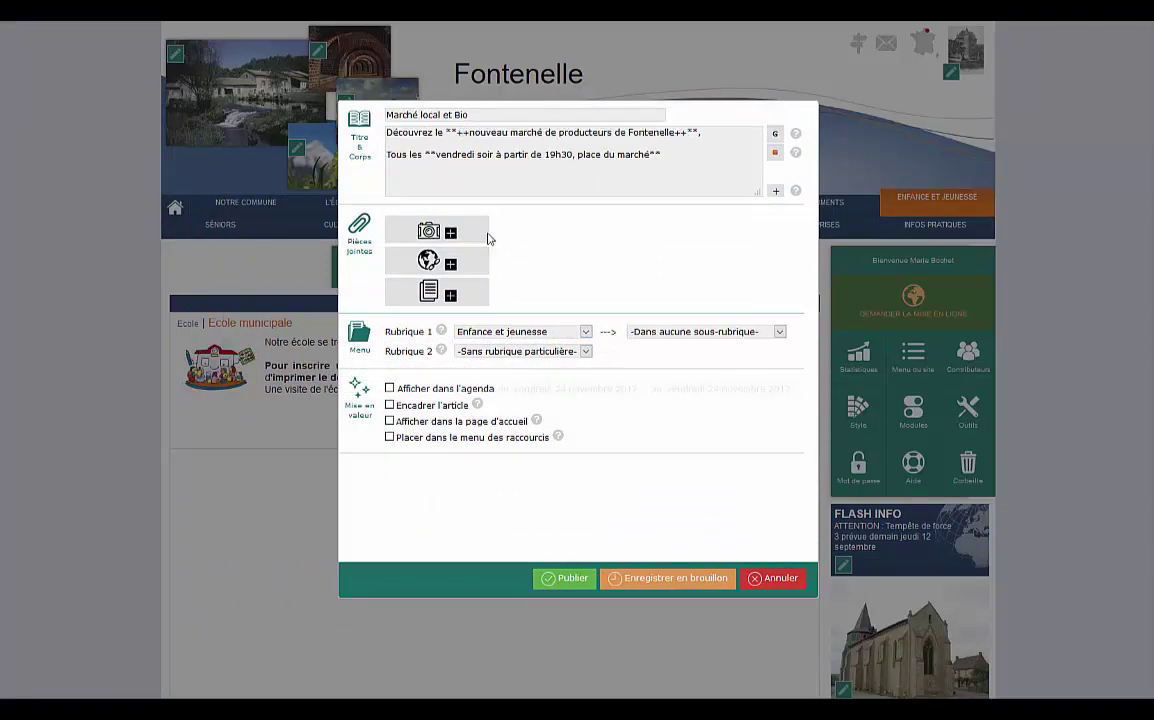
Attach the market poster image and adjust its position in the article.
click(451, 240)
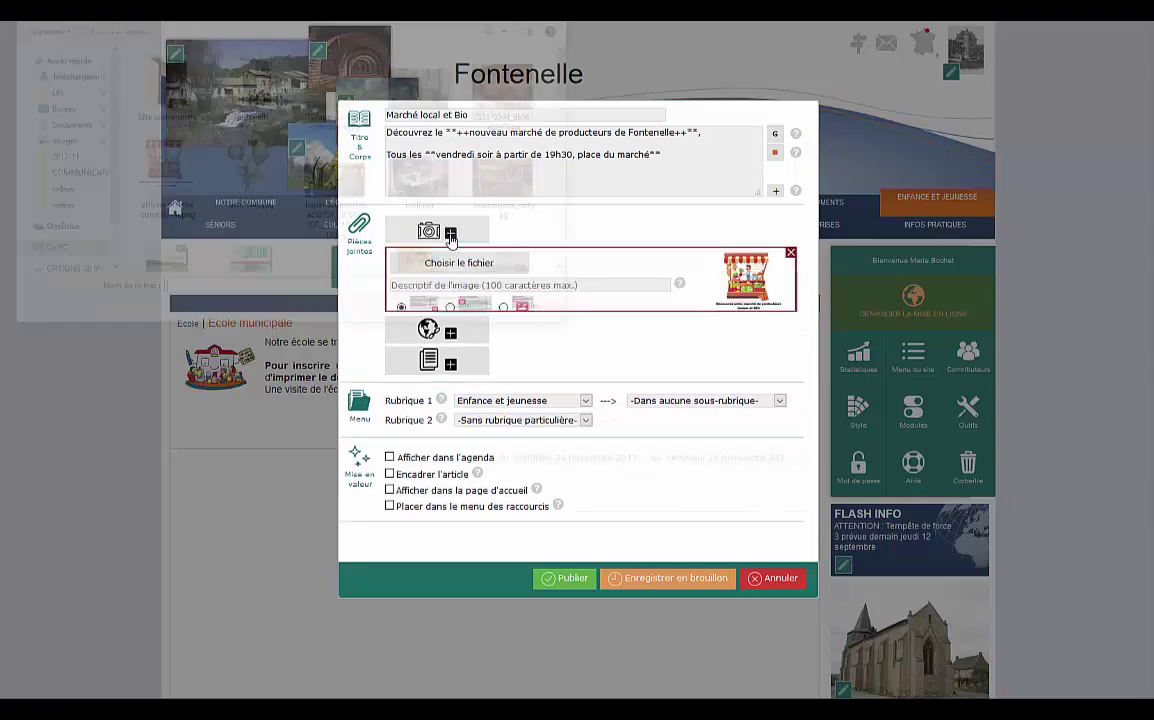
click(337, 185)
click(182, 178)
click(466, 312)
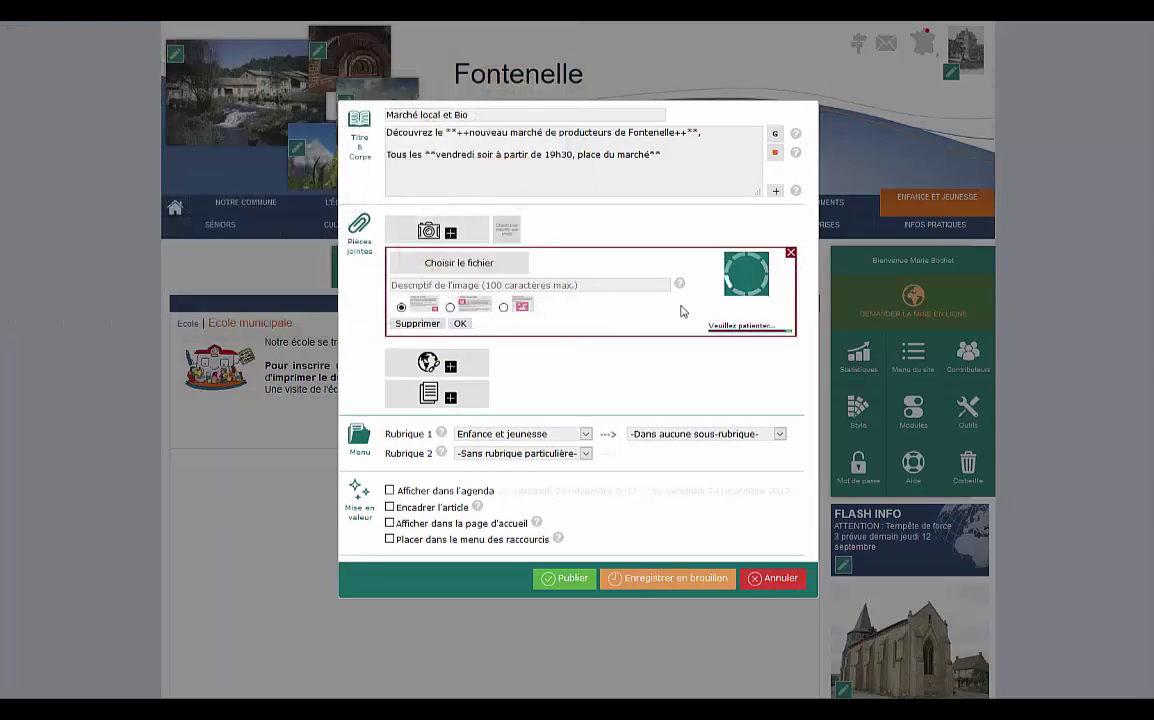
click(503, 307)
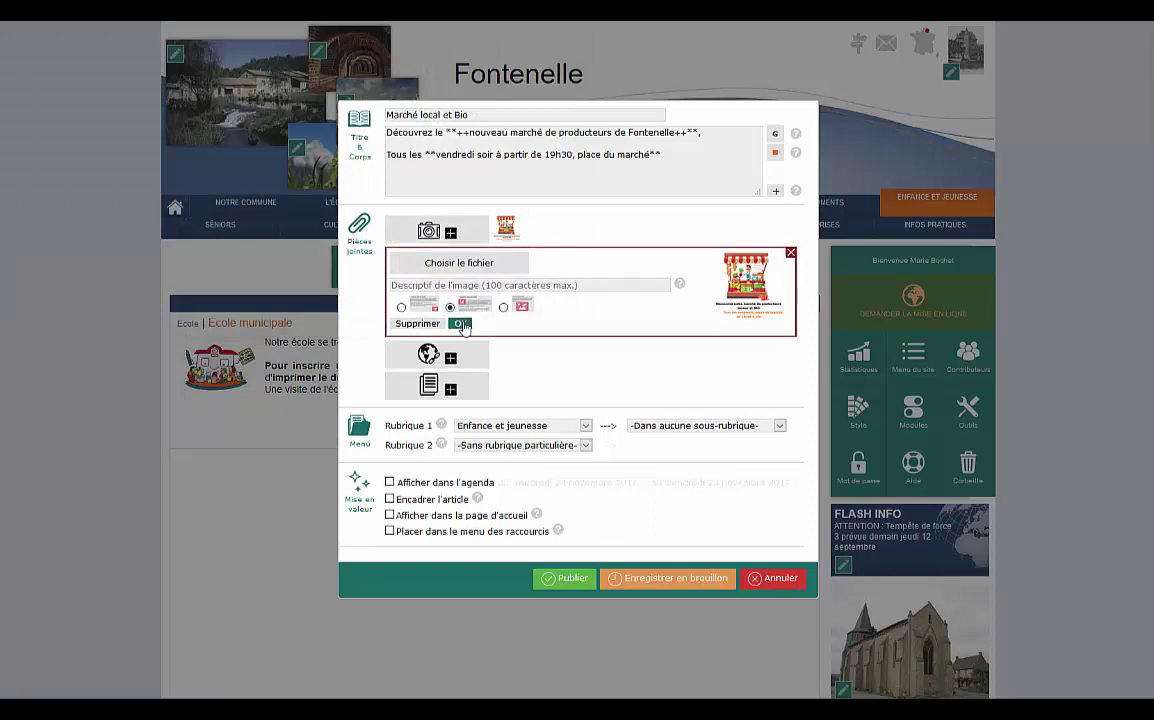
click(461, 325)
File the article under Vivre ici (no sub-section) and Infos pratiques.
click(587, 337)
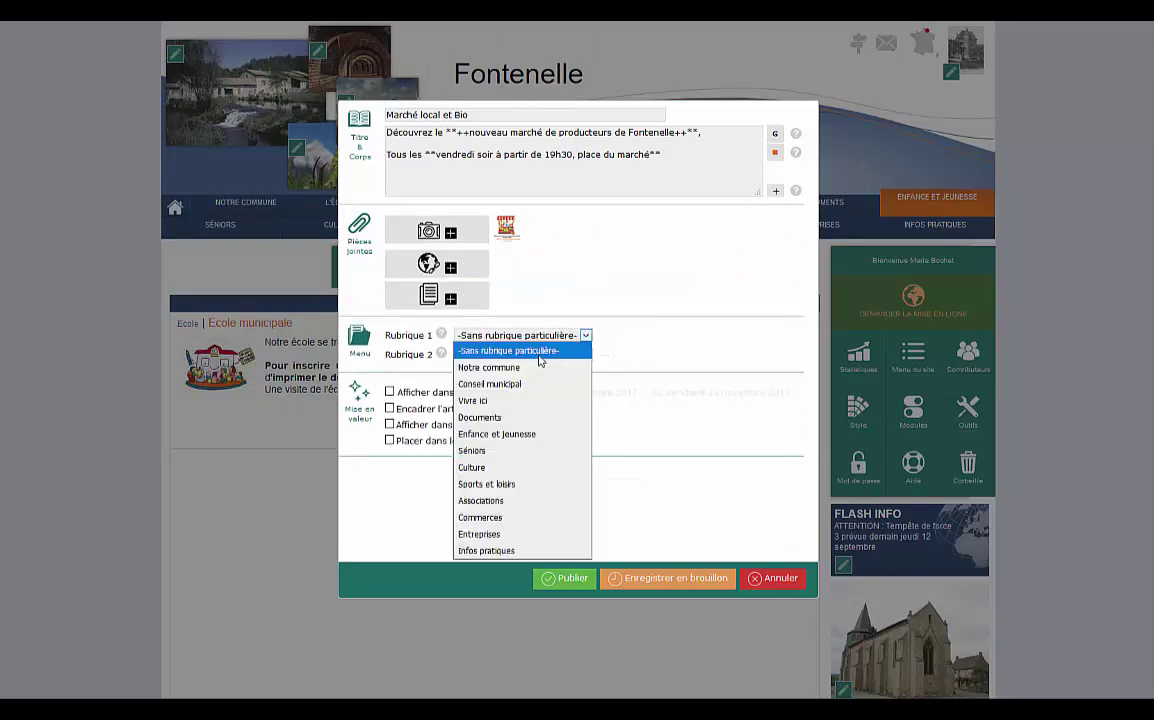
click(500, 405)
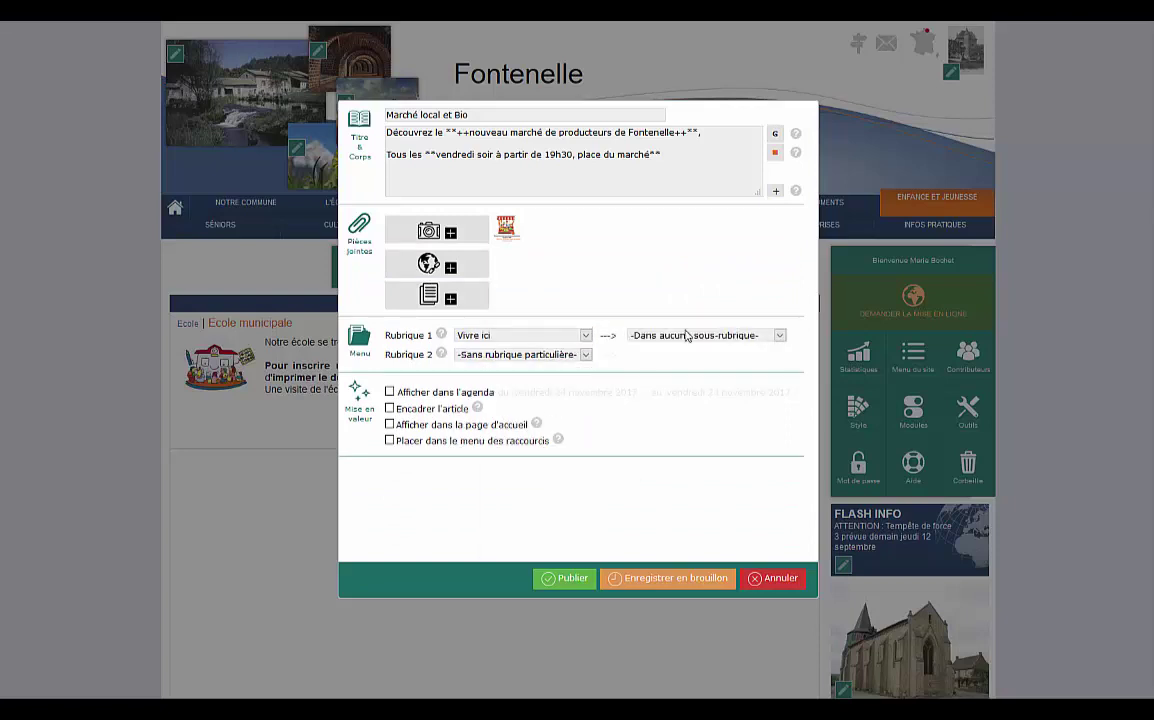
click(687, 335)
click(683, 335)
click(505, 355)
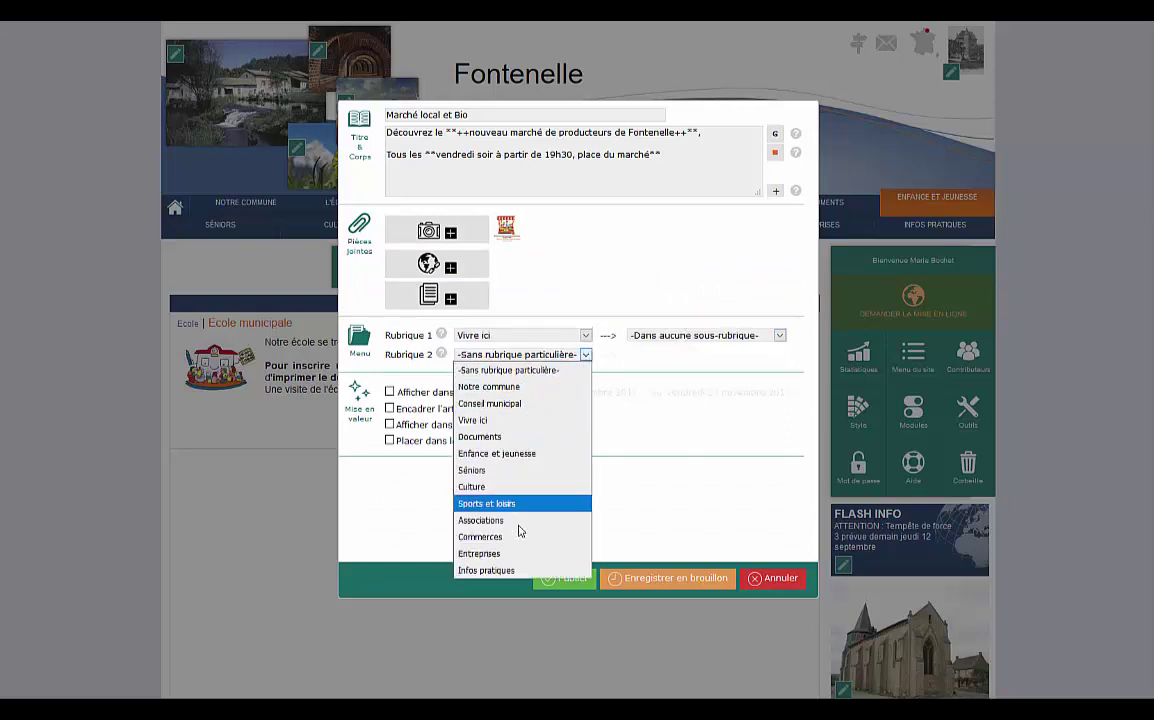
click(517, 570)
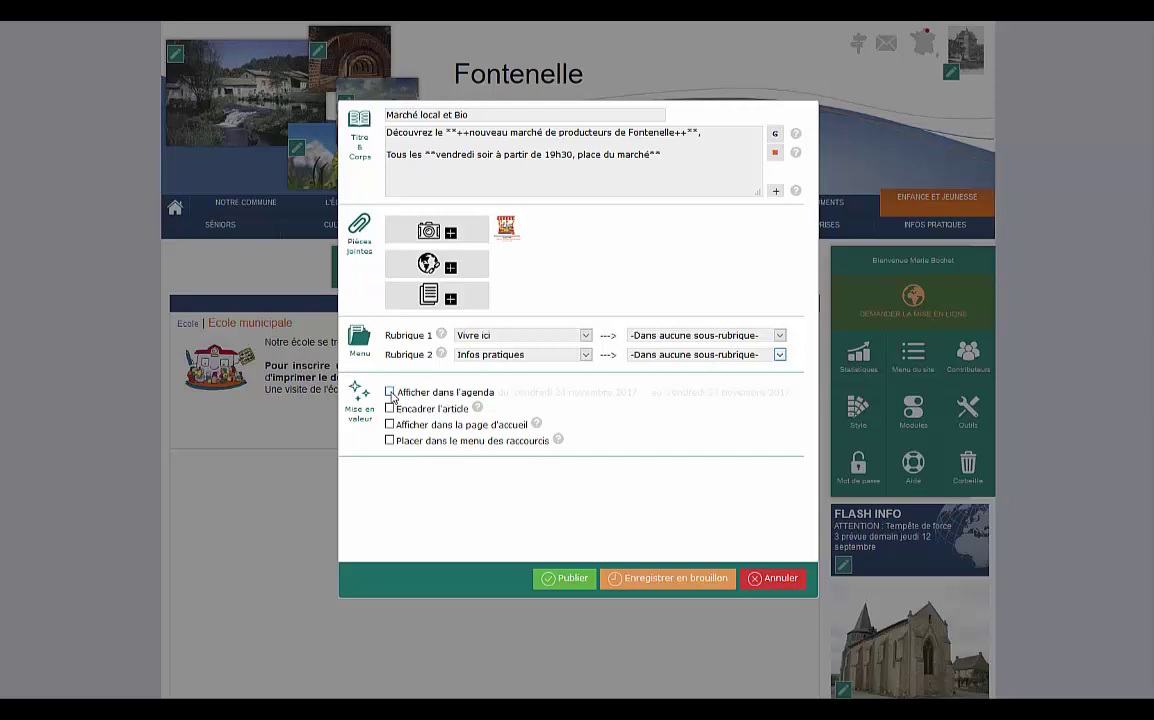
Frame the article and add a 'Marché' shortcut icon.
click(390, 408)
click(390, 440)
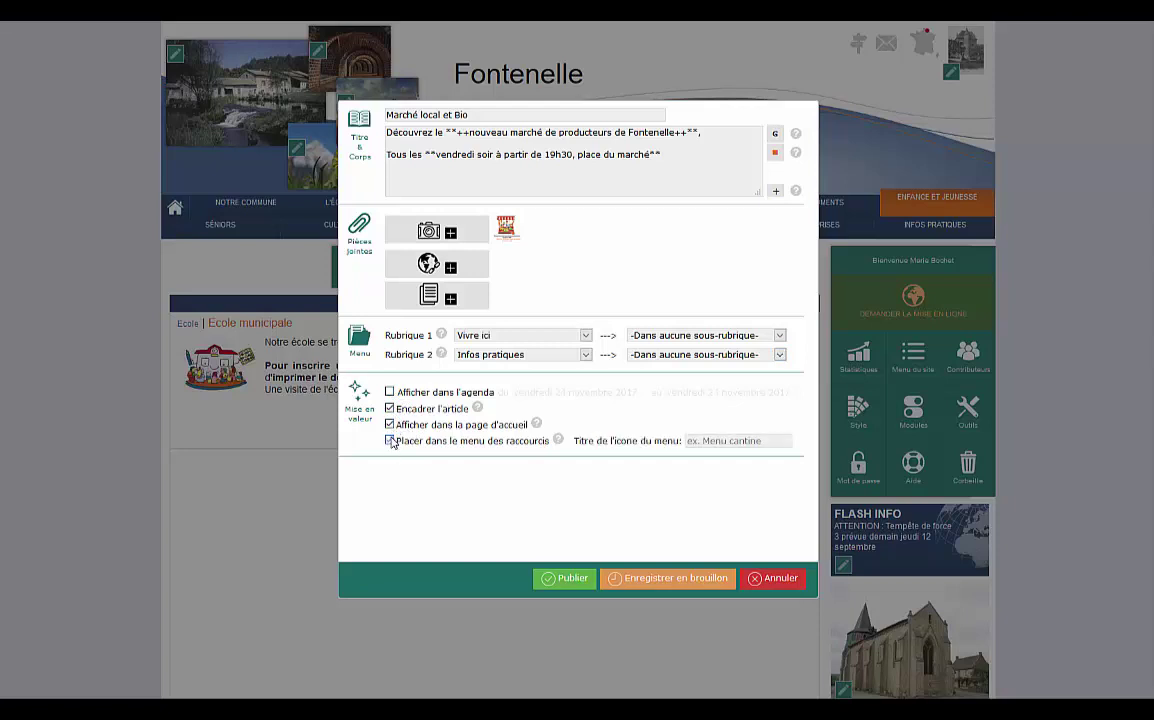
click(776, 438)
text(Marché)
Publish the Marché local et Bio article and swap the sidebar church photo for 'affiche marché communal.png'.
click(572, 579)
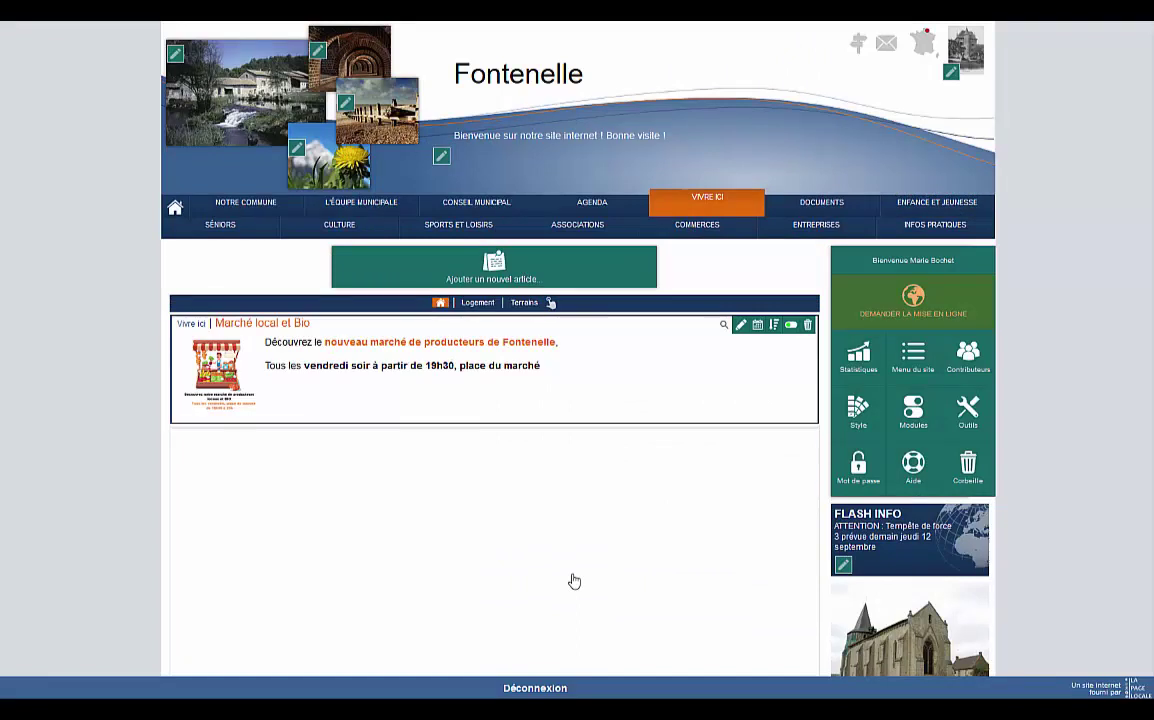
click(177, 208)
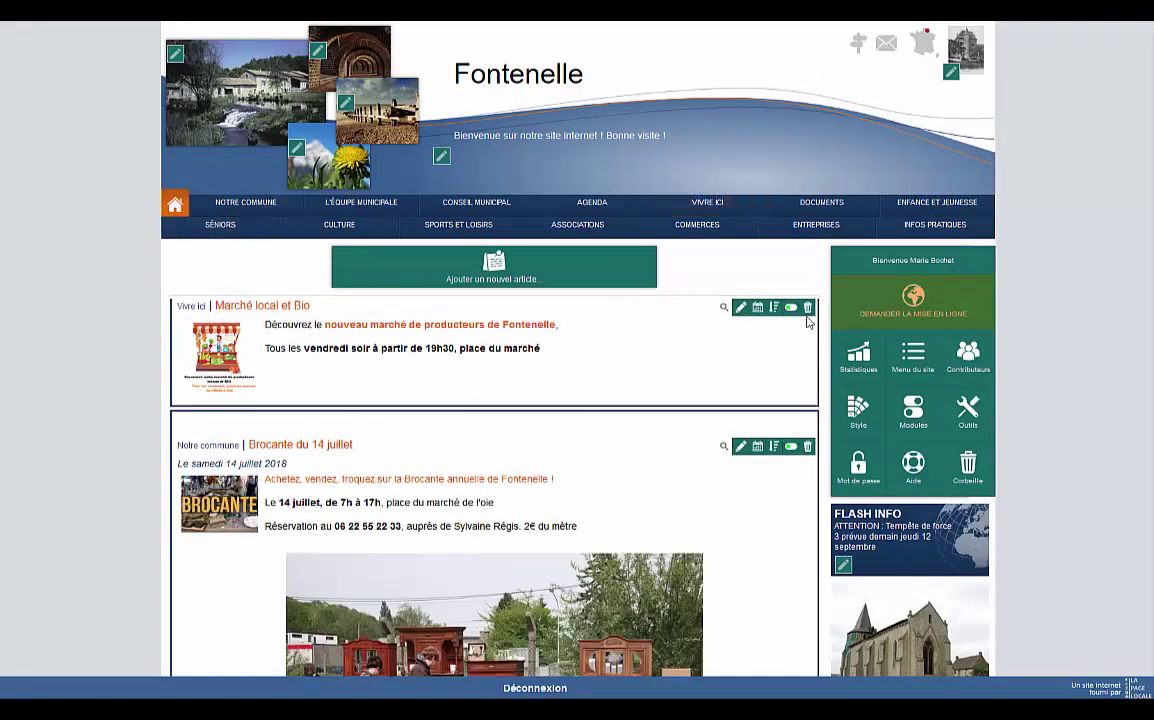
scroll(840, 450, down, 2)
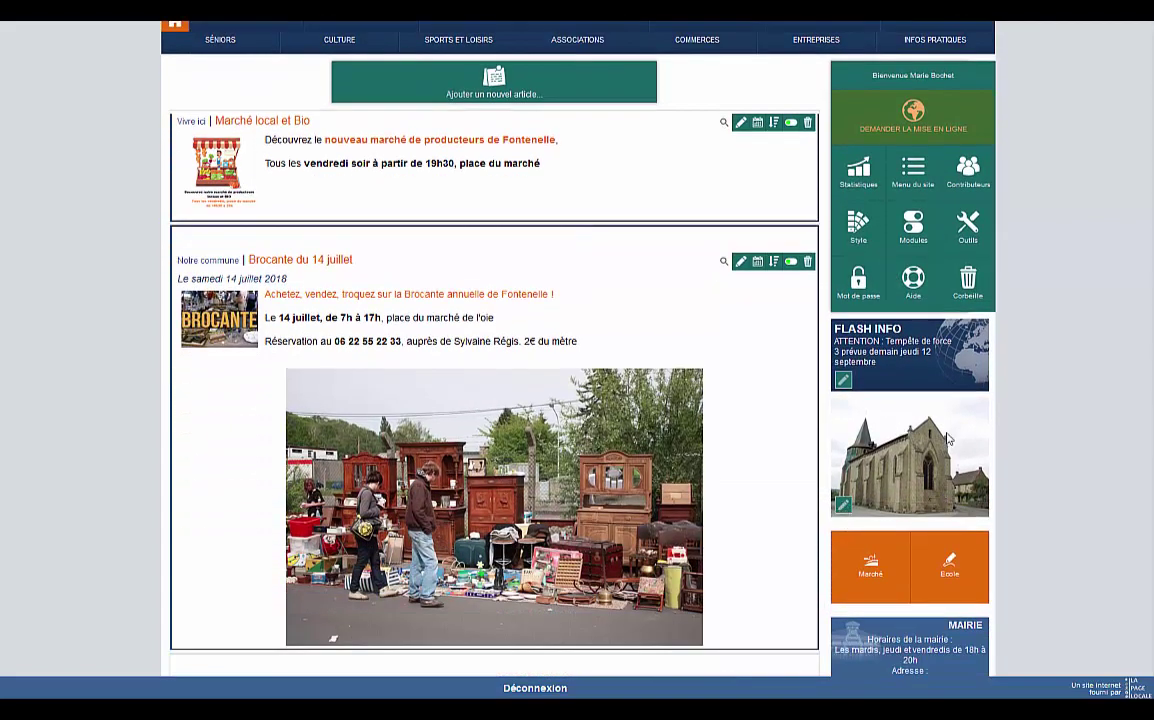
click(844, 505)
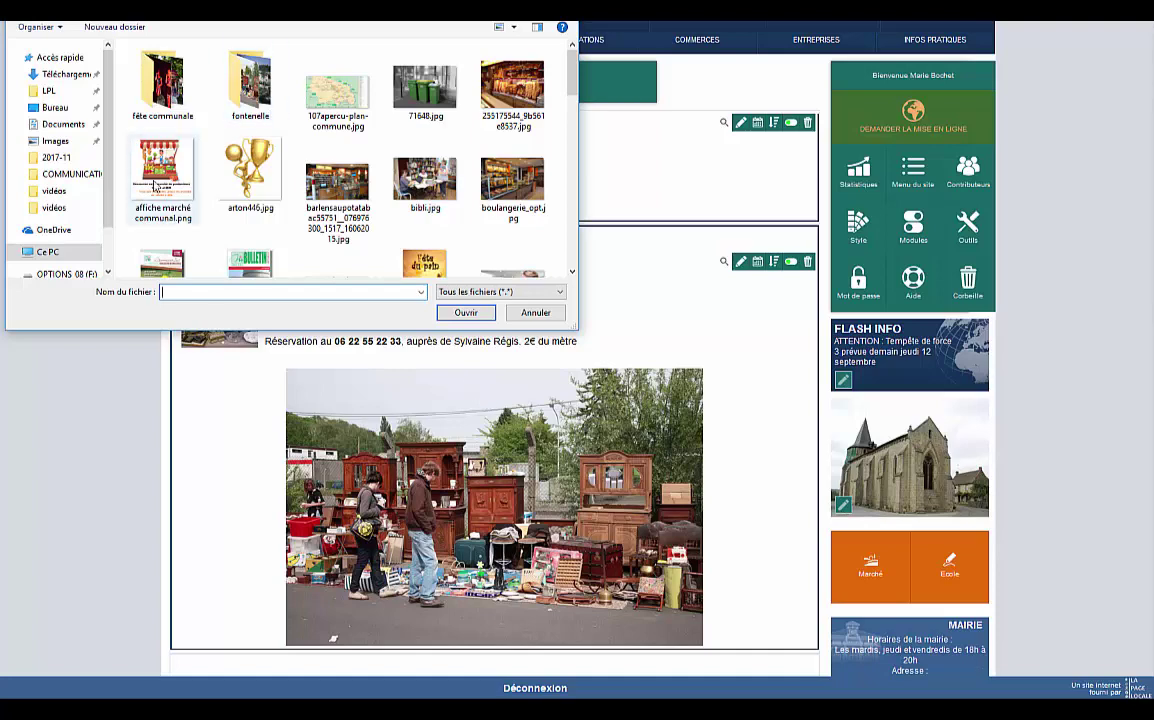
double_click(155, 185)
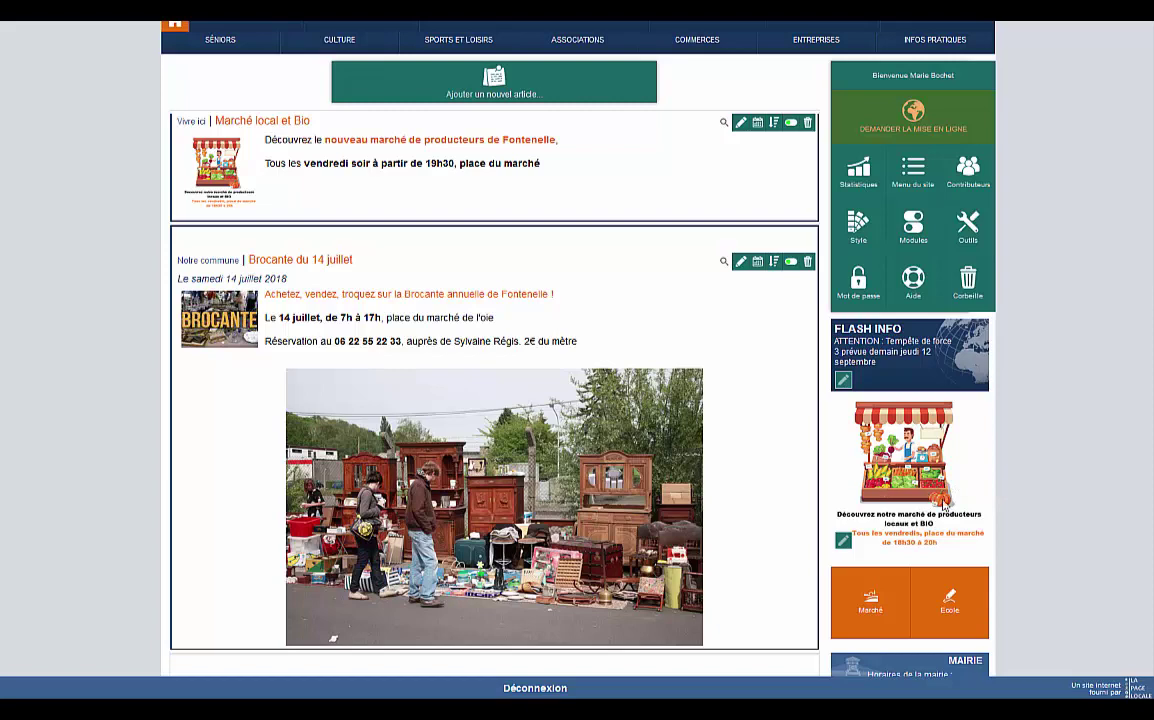
scroll(436, 145, up, 3)
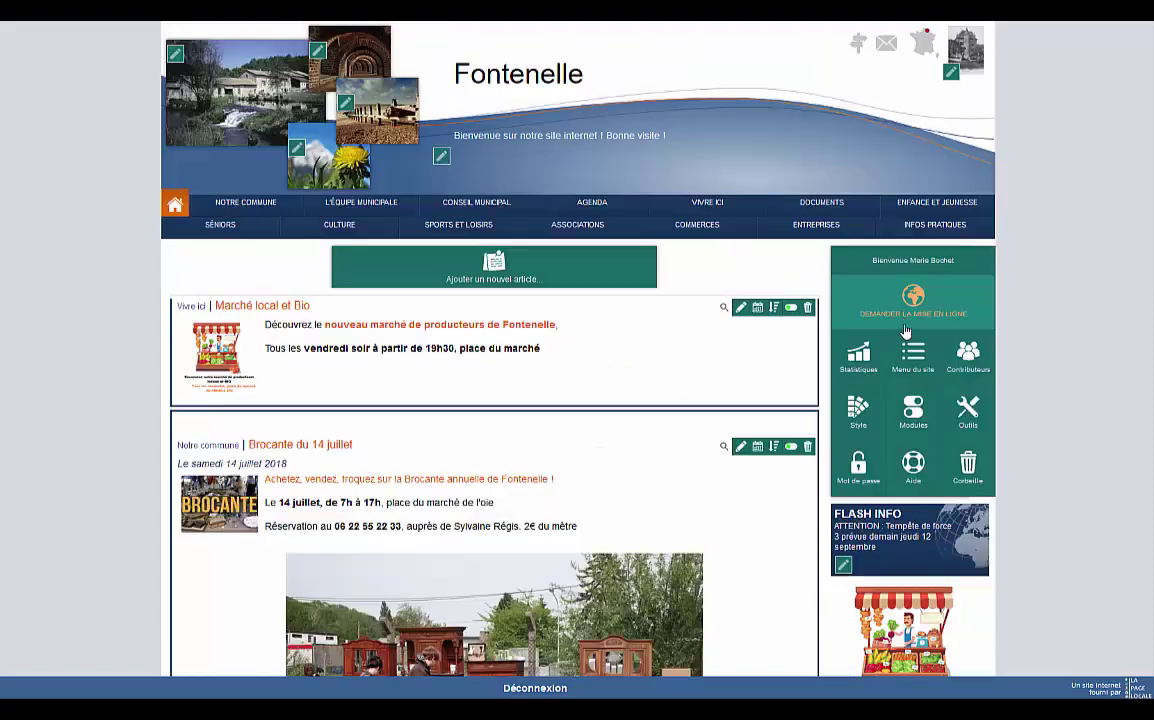
Copy the link to the Marché local et Bio article from its preview.
click(725, 311)
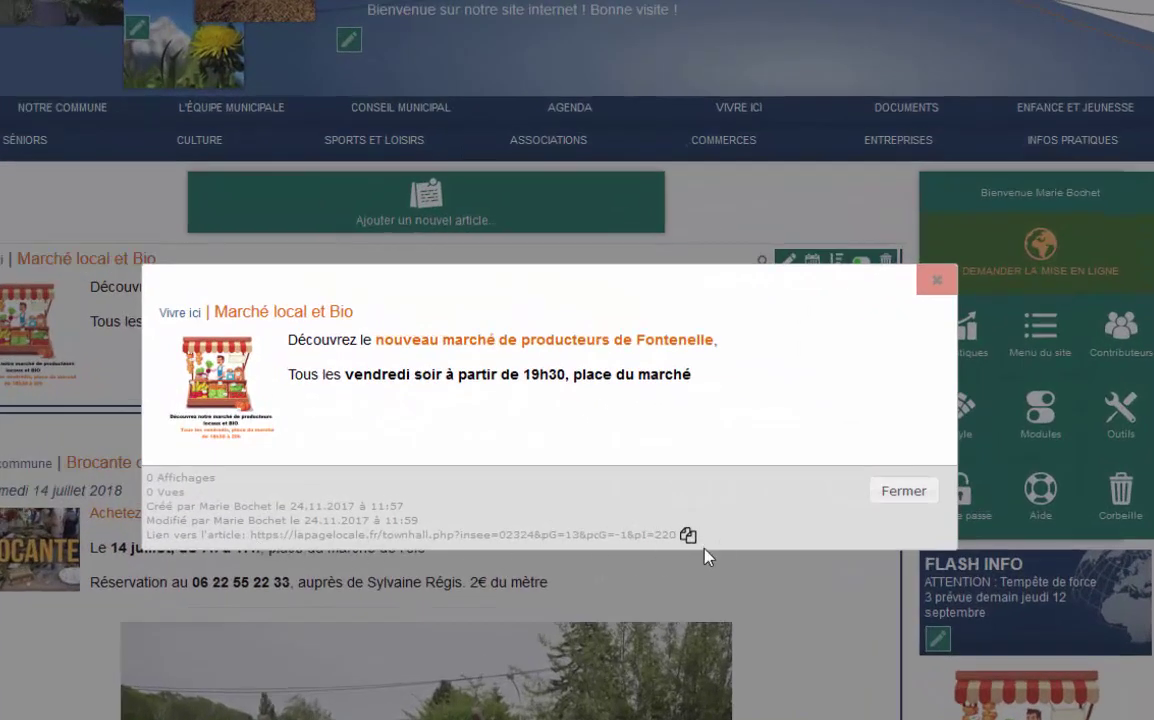
click(688, 538)
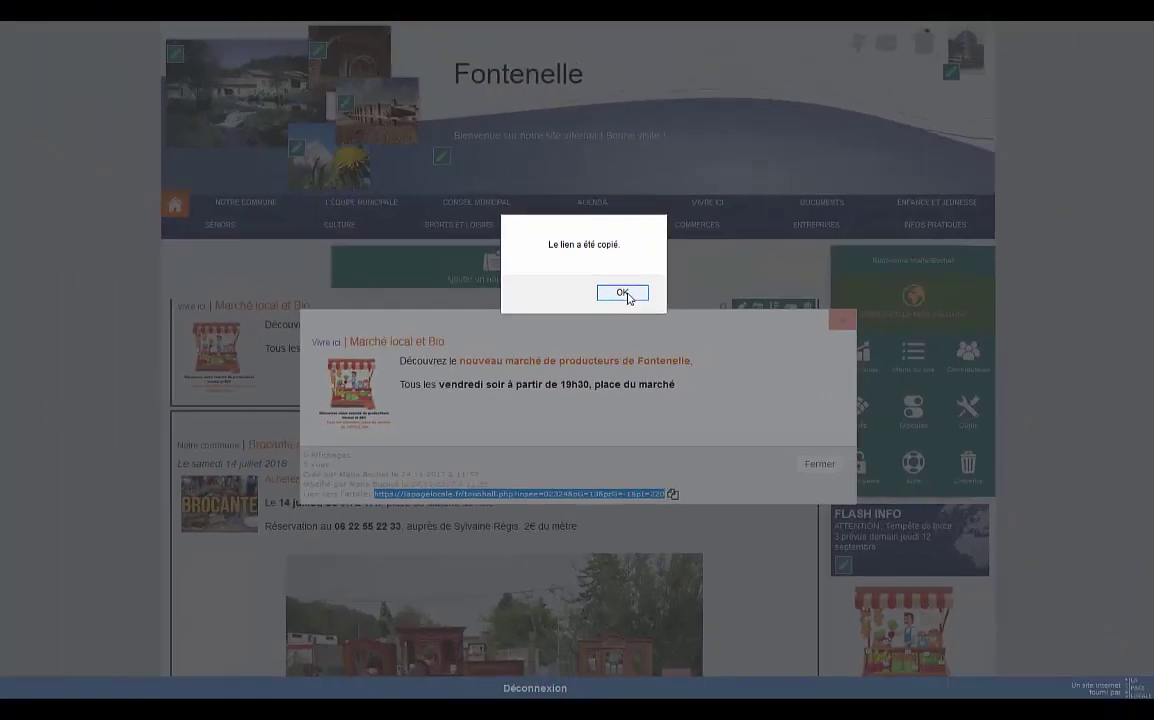
click(623, 293)
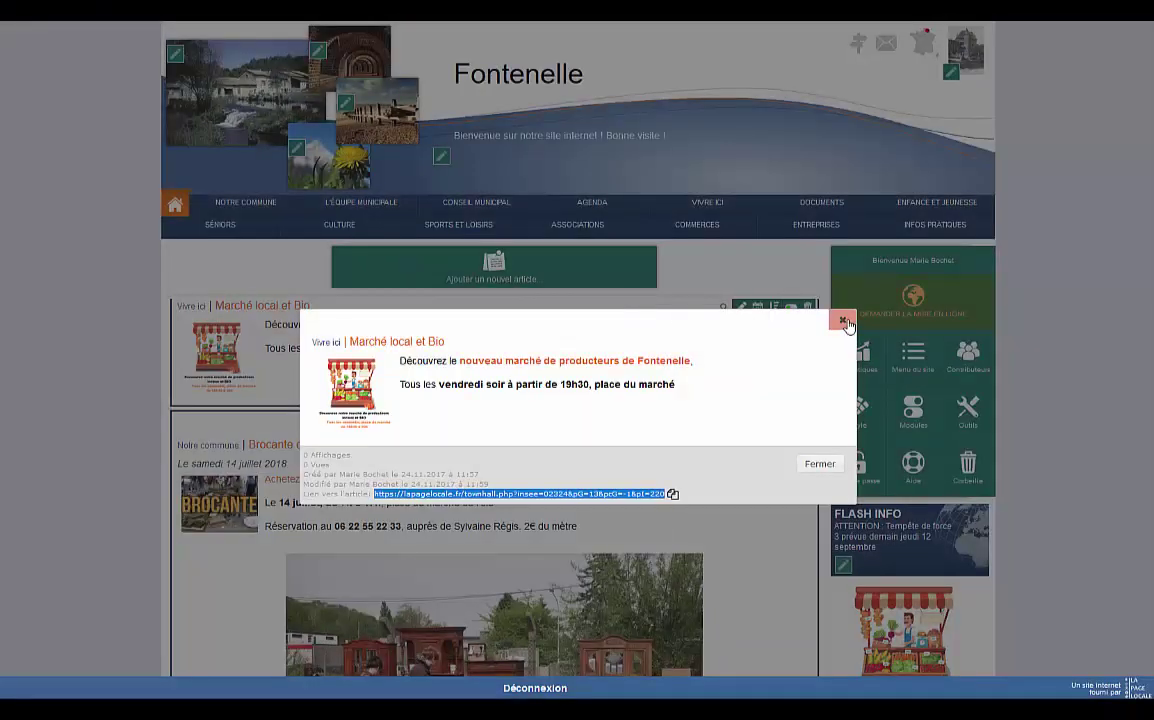
click(842, 319)
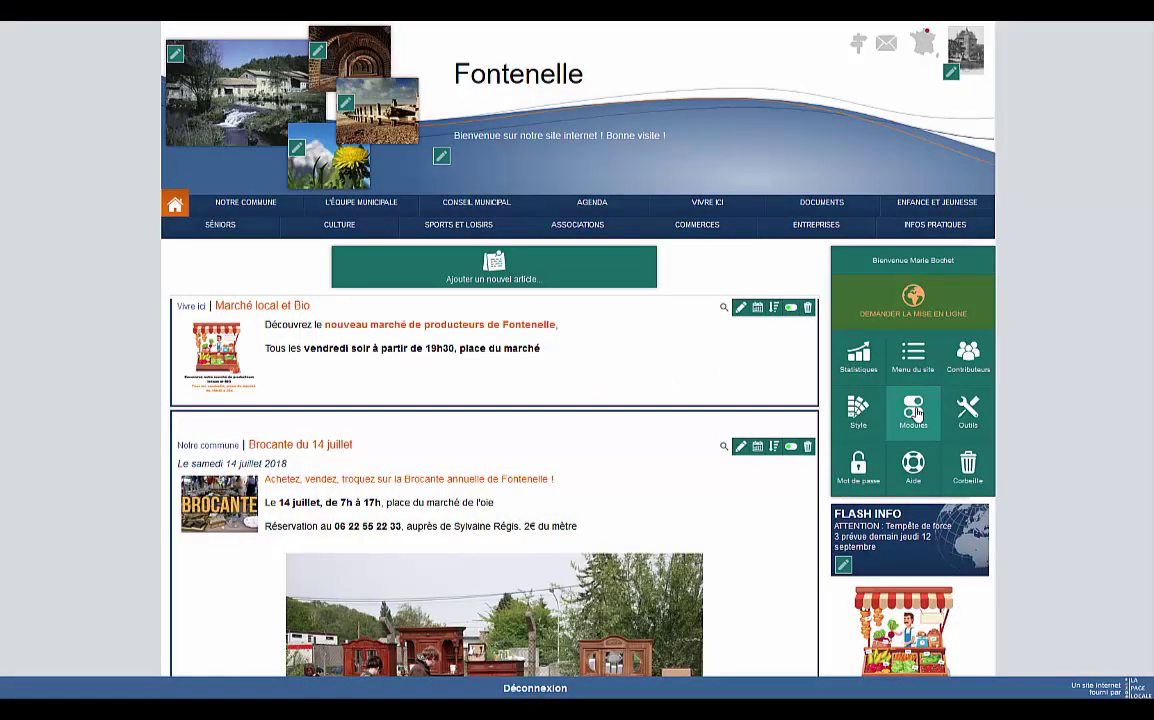
Paste the article link into the Module Affiche link field and save the module options.
click(913, 410)
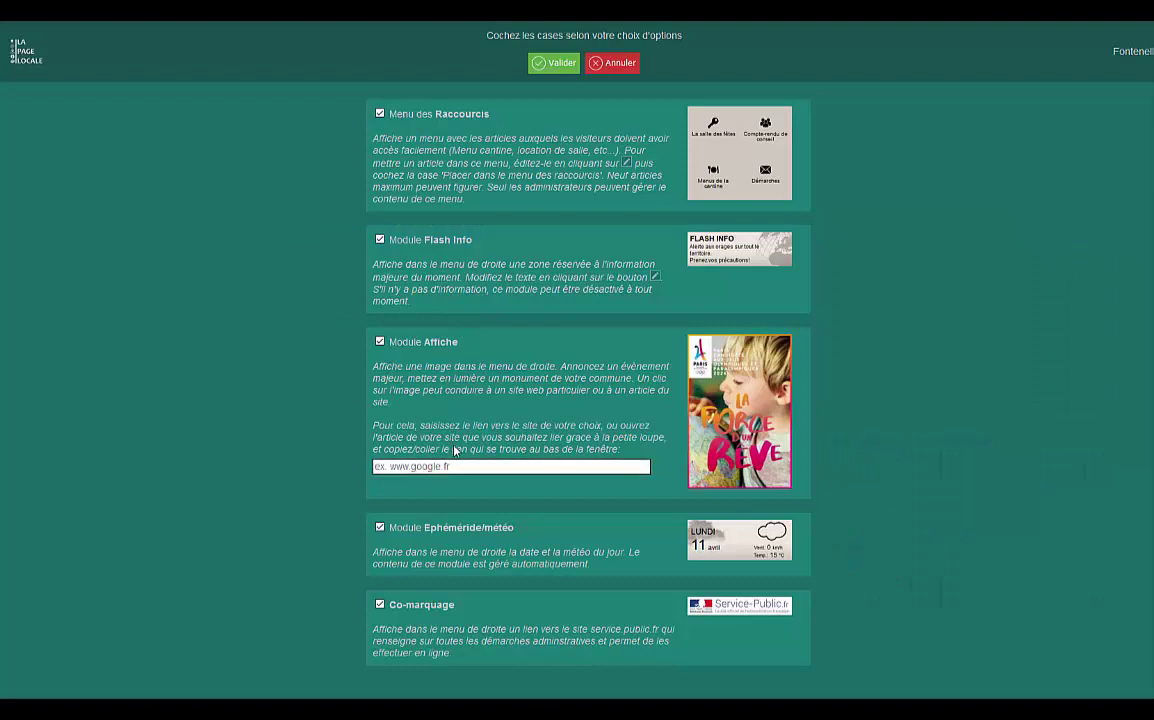
click(470, 467)
text(https://www.lapagelocale.fr/townhall.php?insee=02324&pG=13&pcG=-1&pl=220)
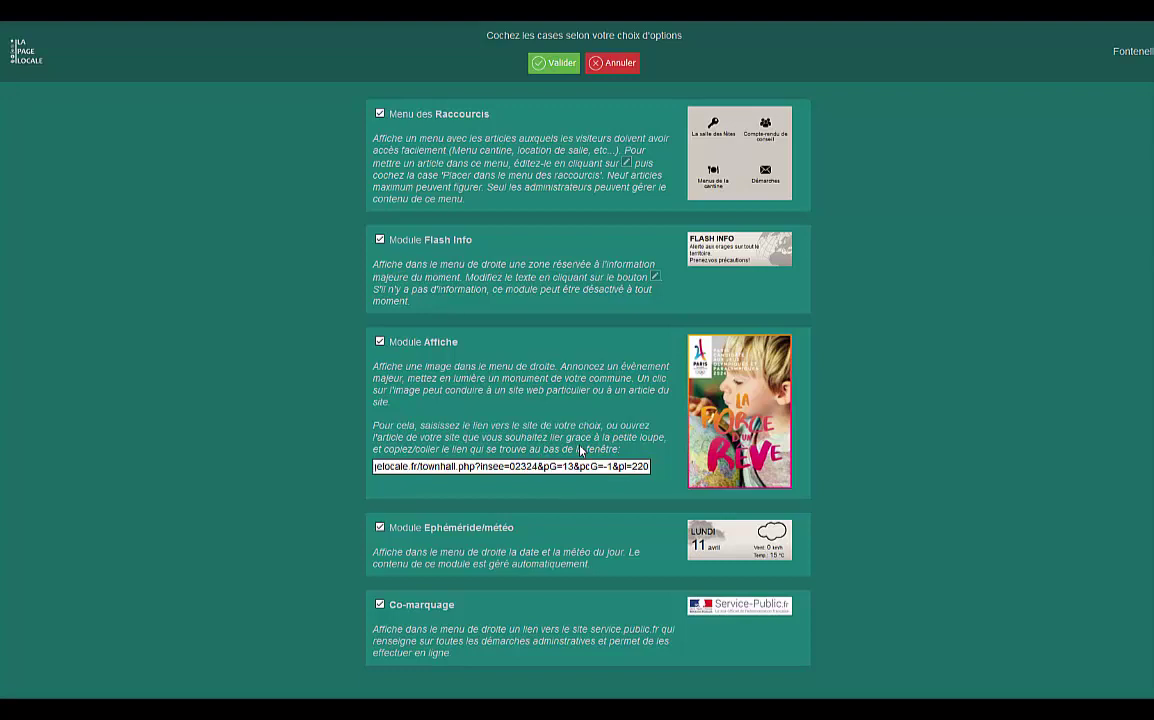
click(553, 63)
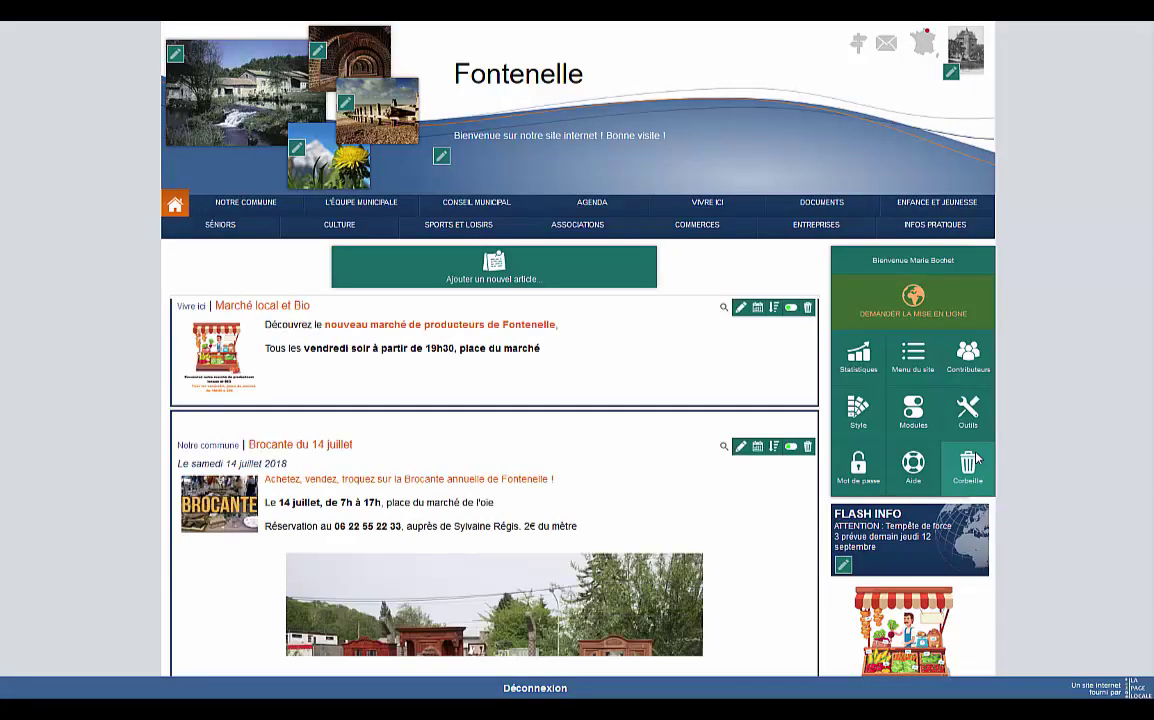
scroll(977, 459, down, 1)
scroll(974, 461, down, 1)
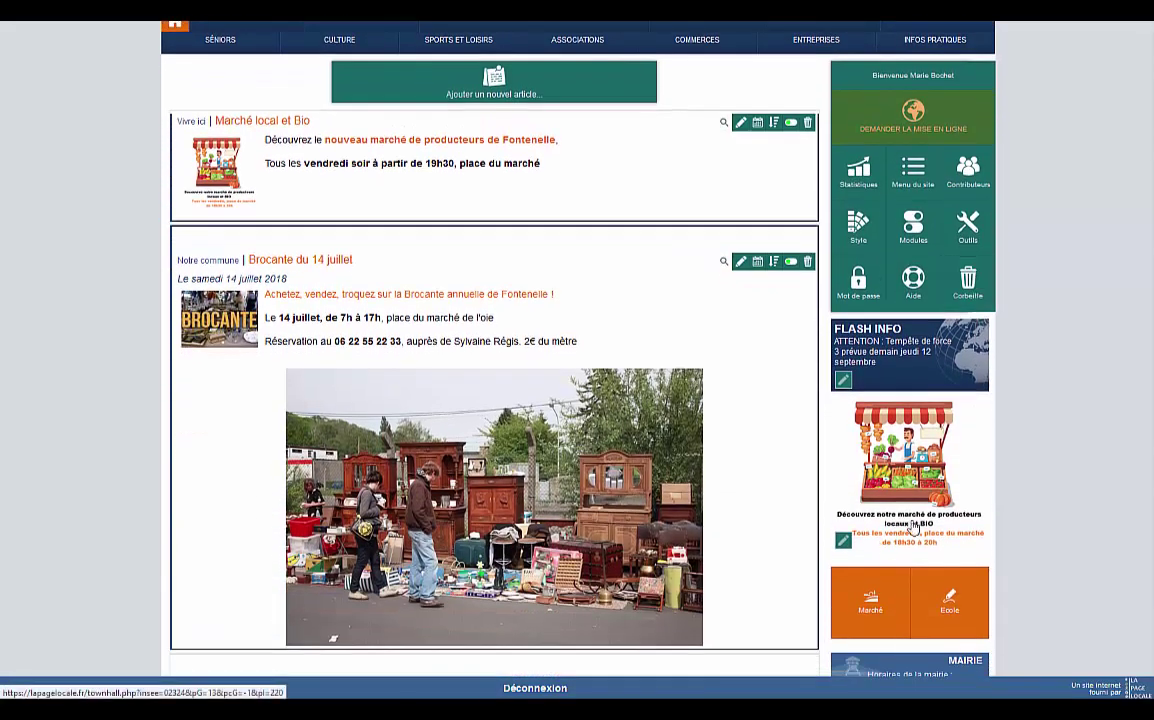
scroll(948, 495, down, 2)
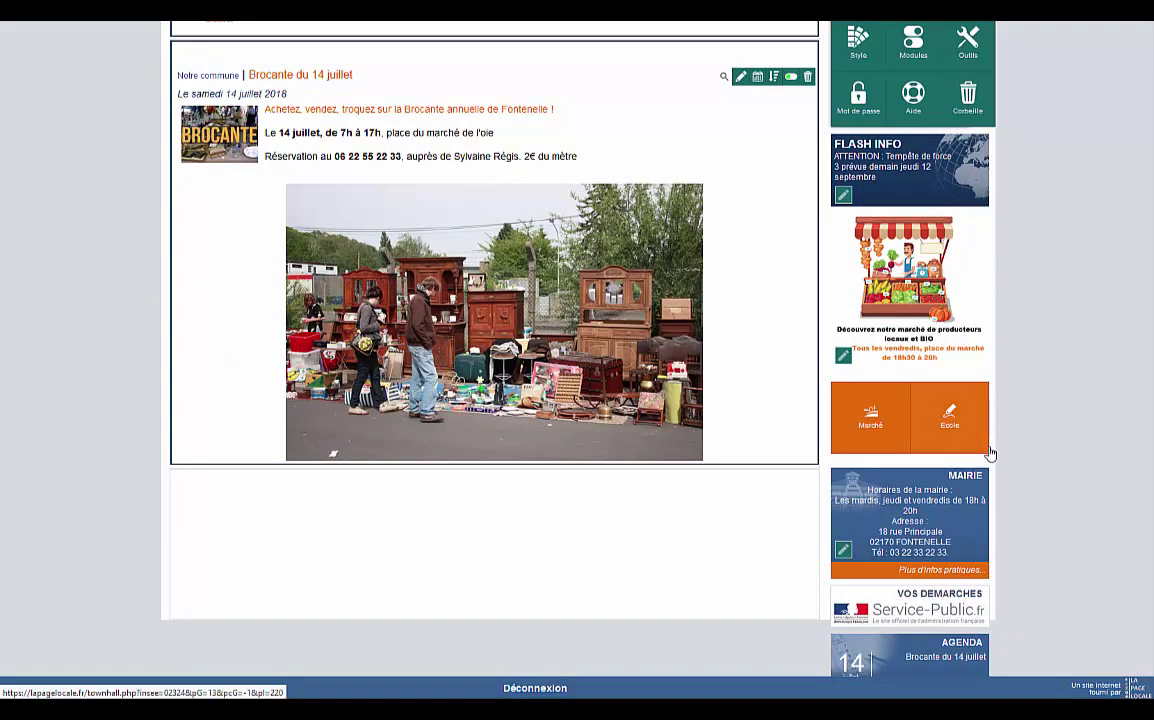
click(872, 430)
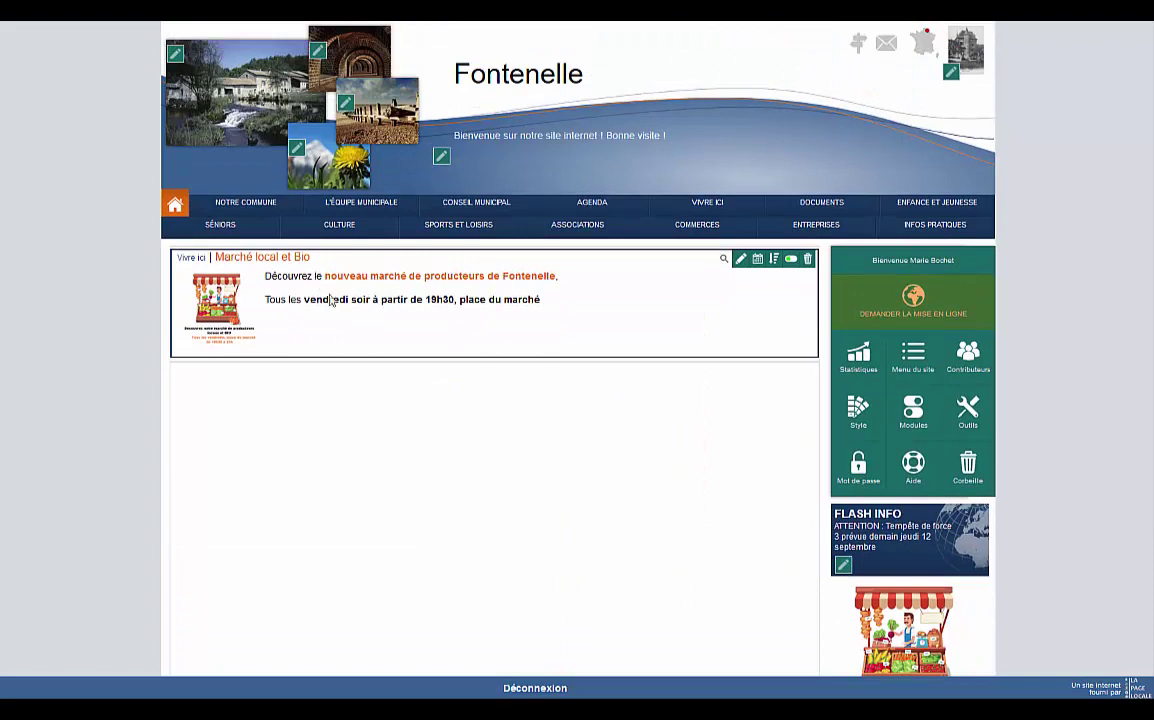
scroll(546, 450, down, 3)
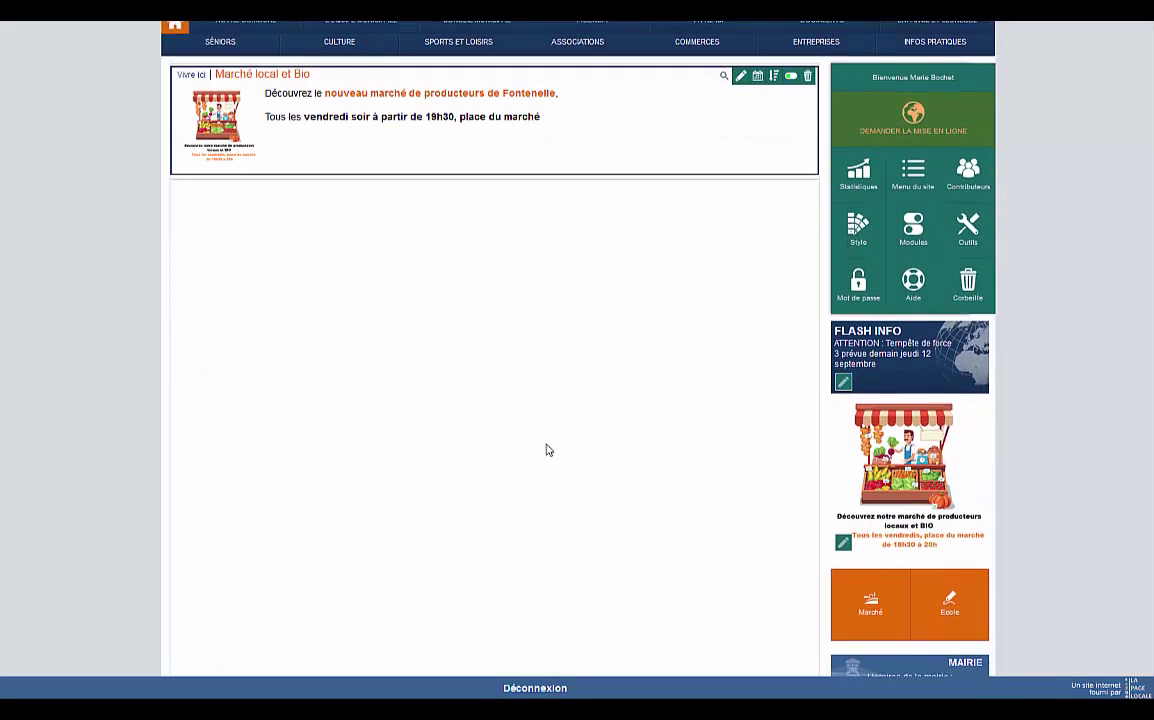
click(971, 608)
scroll(328, 347, up, 3)
scroll(798, 588, down, 3)
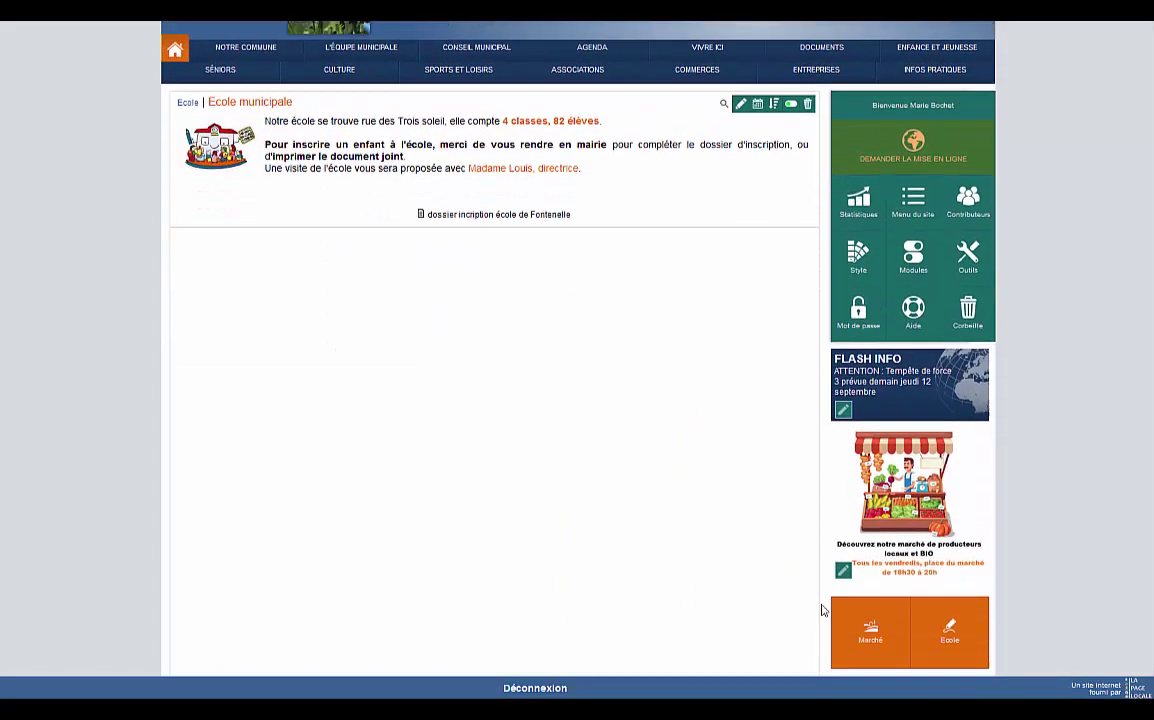
scroll(515, 476, up, 3)
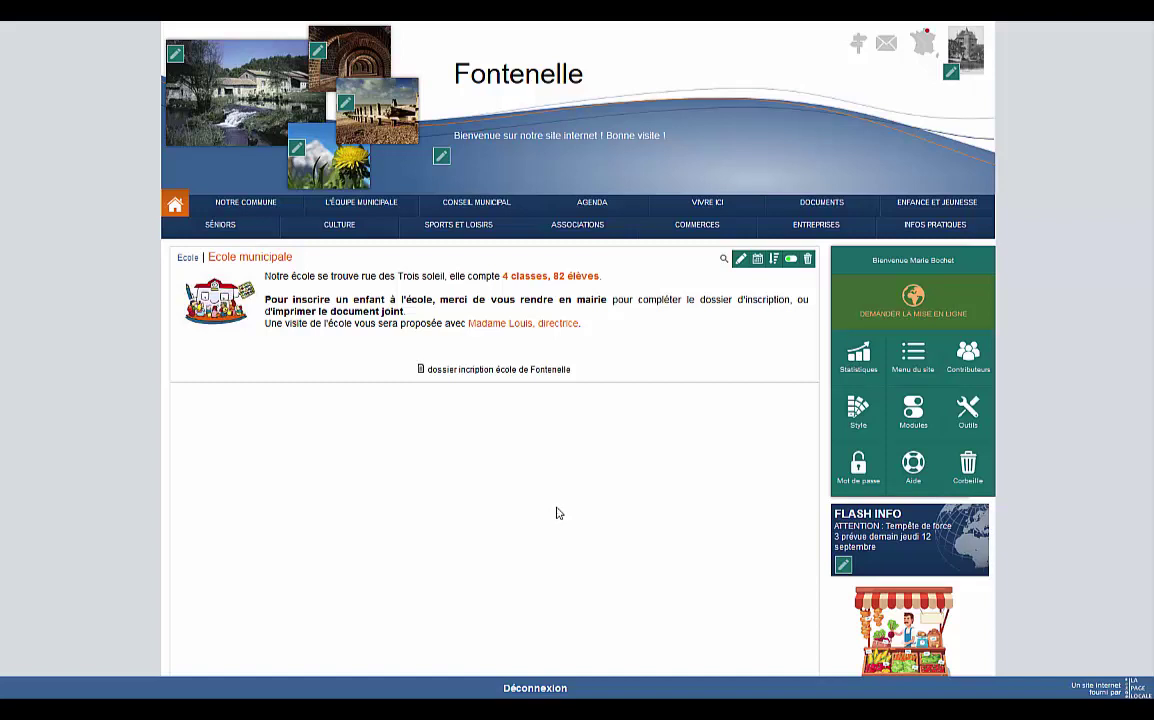
click(178, 207)
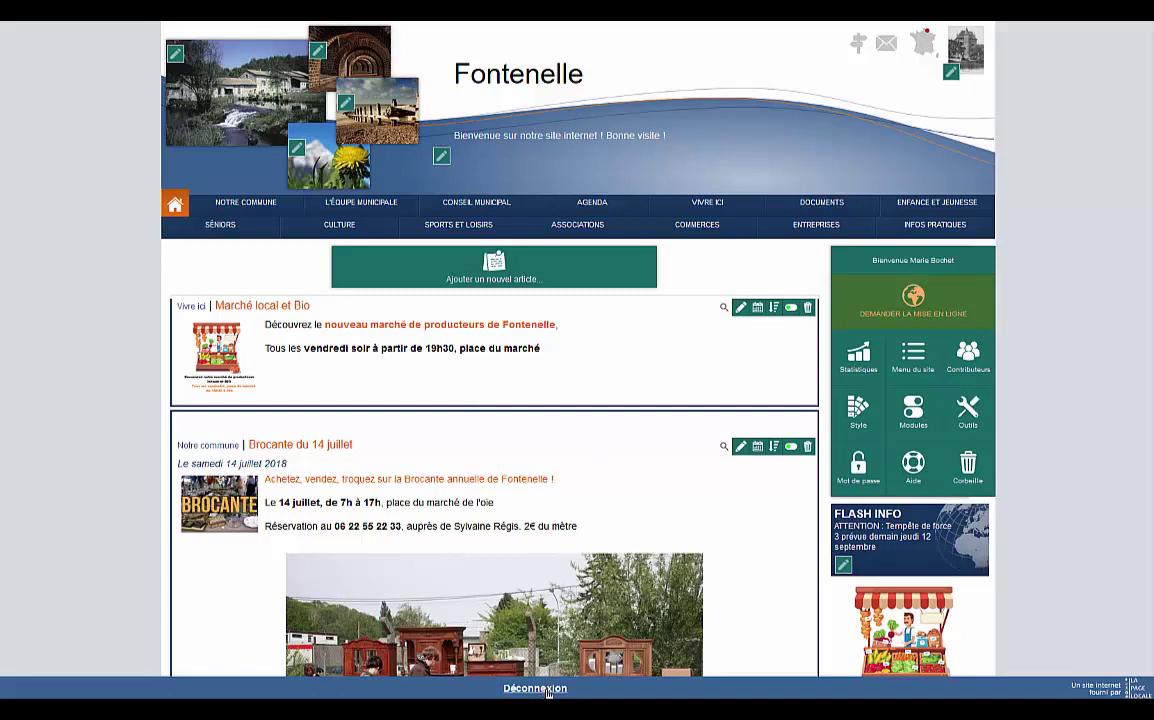
Log out of administration and check the public home page, including the newsletter e-mail field.
click(547, 690)
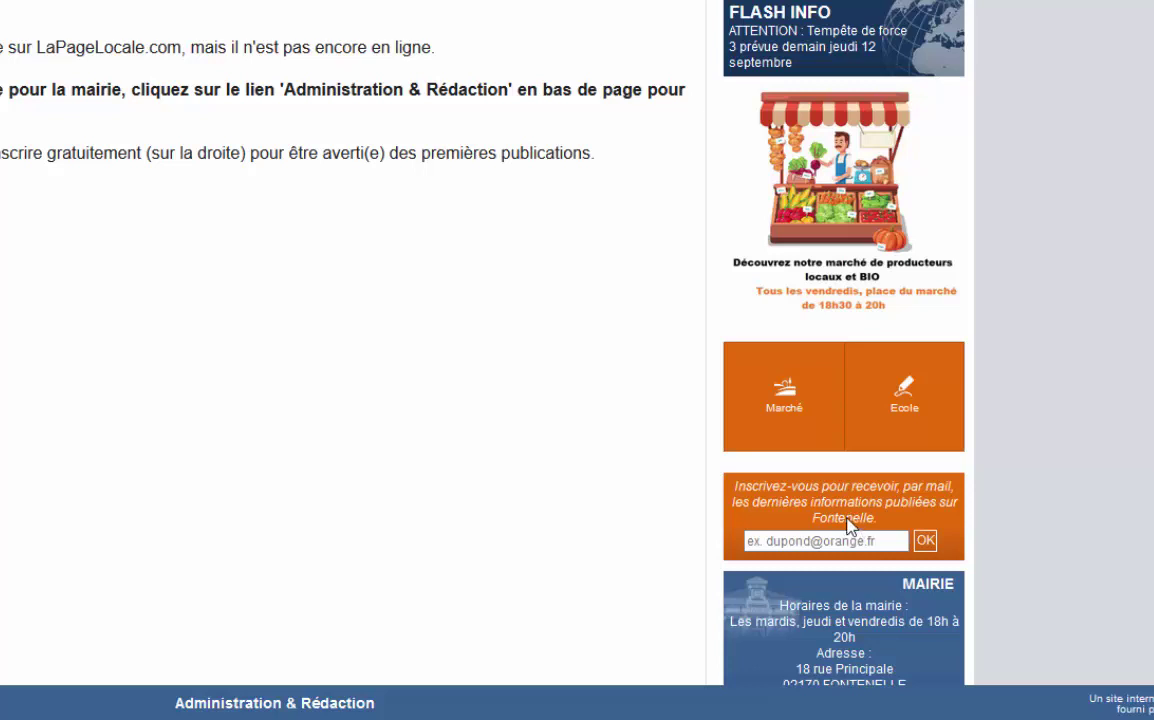
click(857, 533)
scroll(881, 541, down, 1)
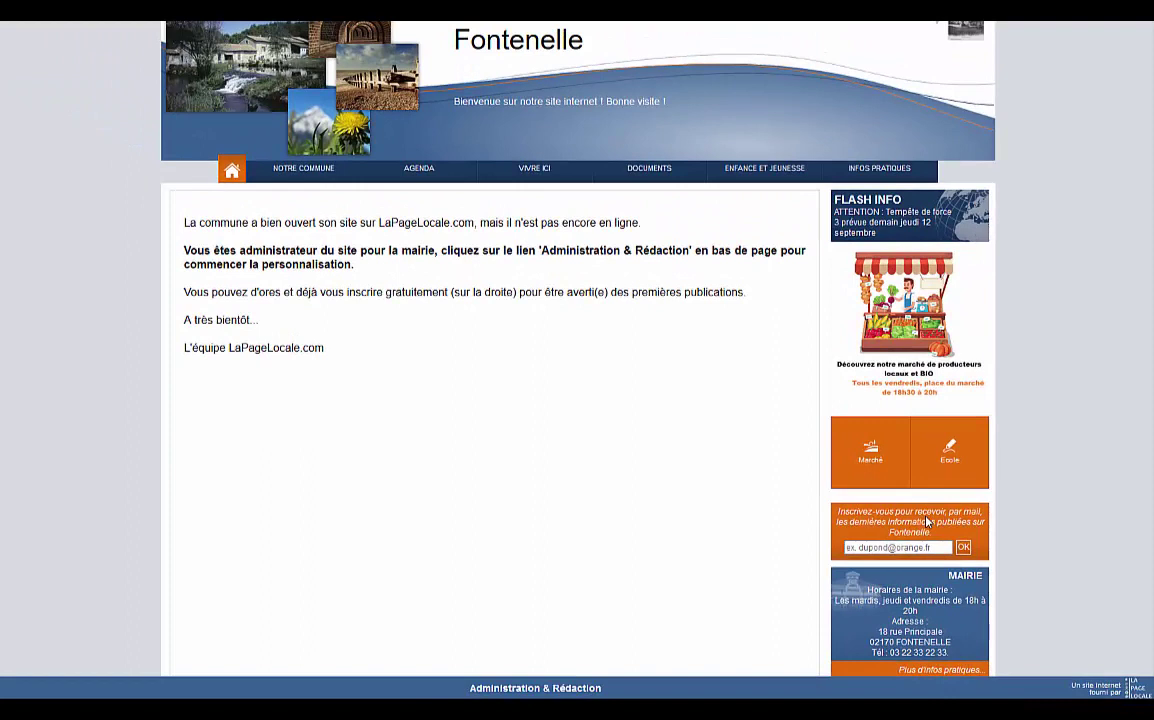
scroll(862, 472, up, 1)
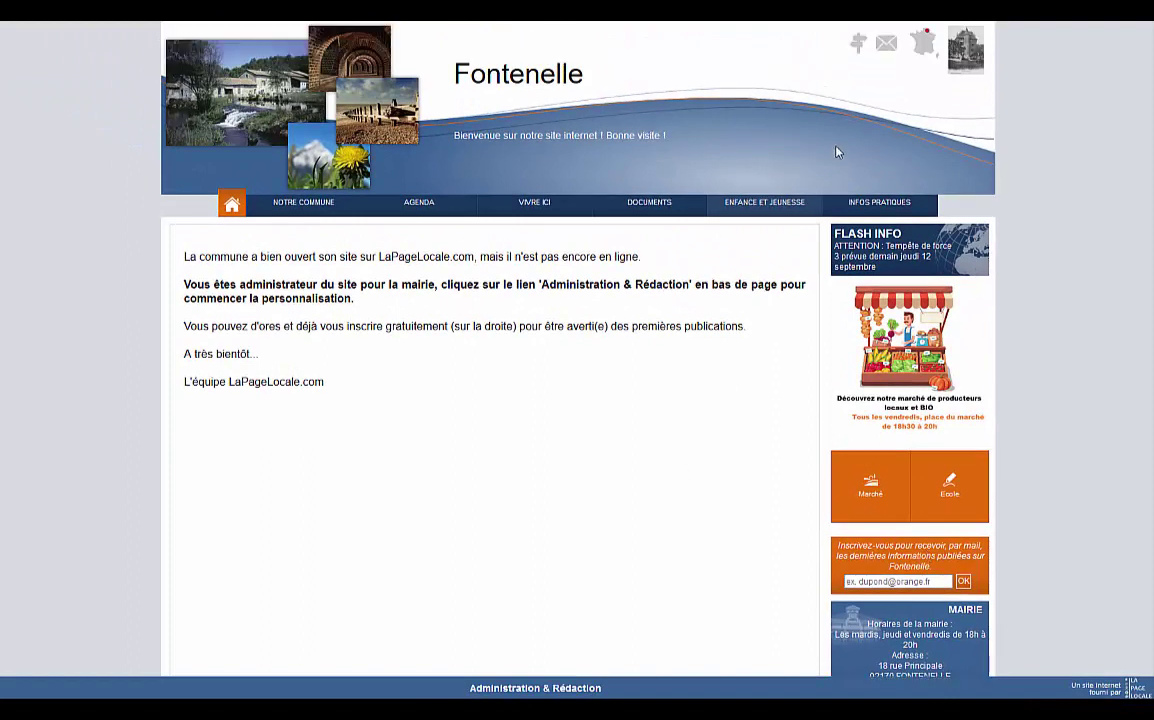
Check the commune's location via 'Localiser la commune' on Google Maps, then return to the site.
click(859, 51)
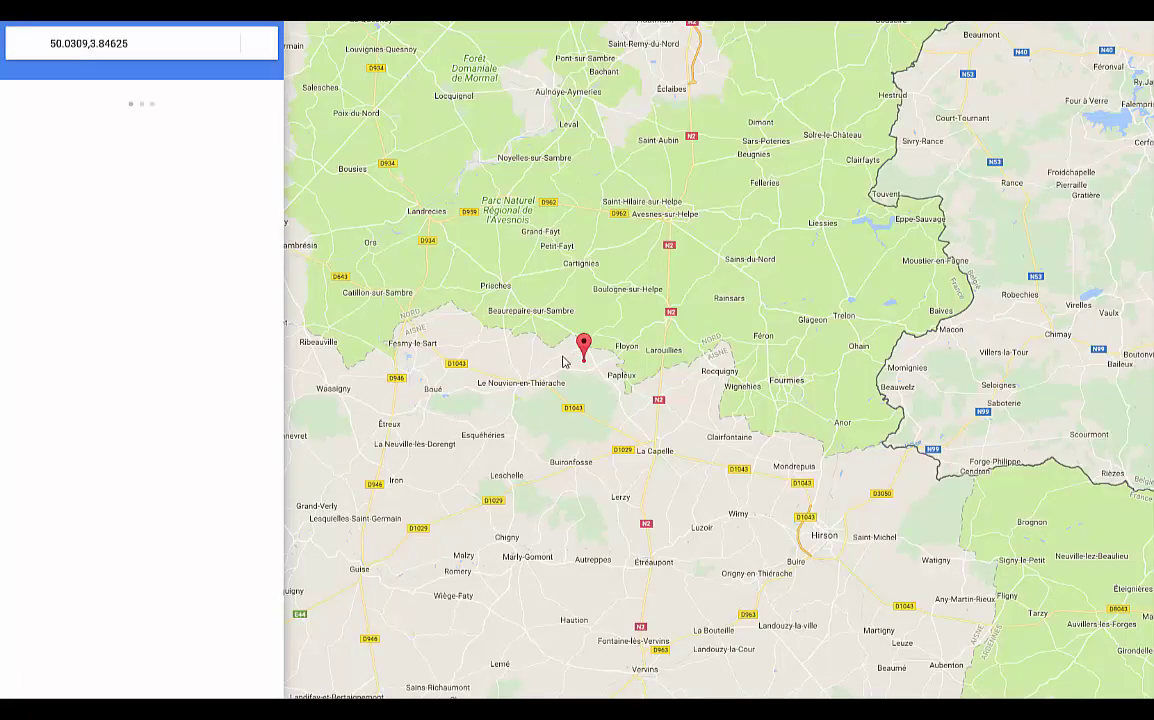
scroll(598, 347, down, 1)
key(ctrl+w)
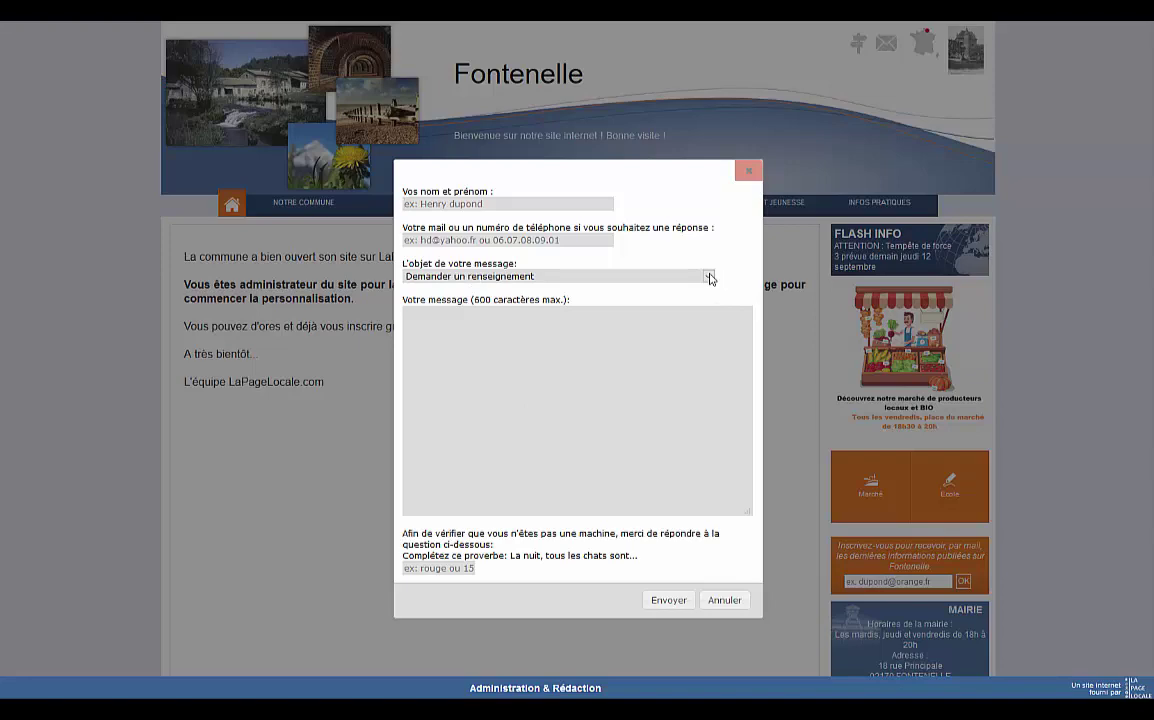
Dismiss the contact form with Escape and scroll through the public Fontenelle home page.
key(Escape)
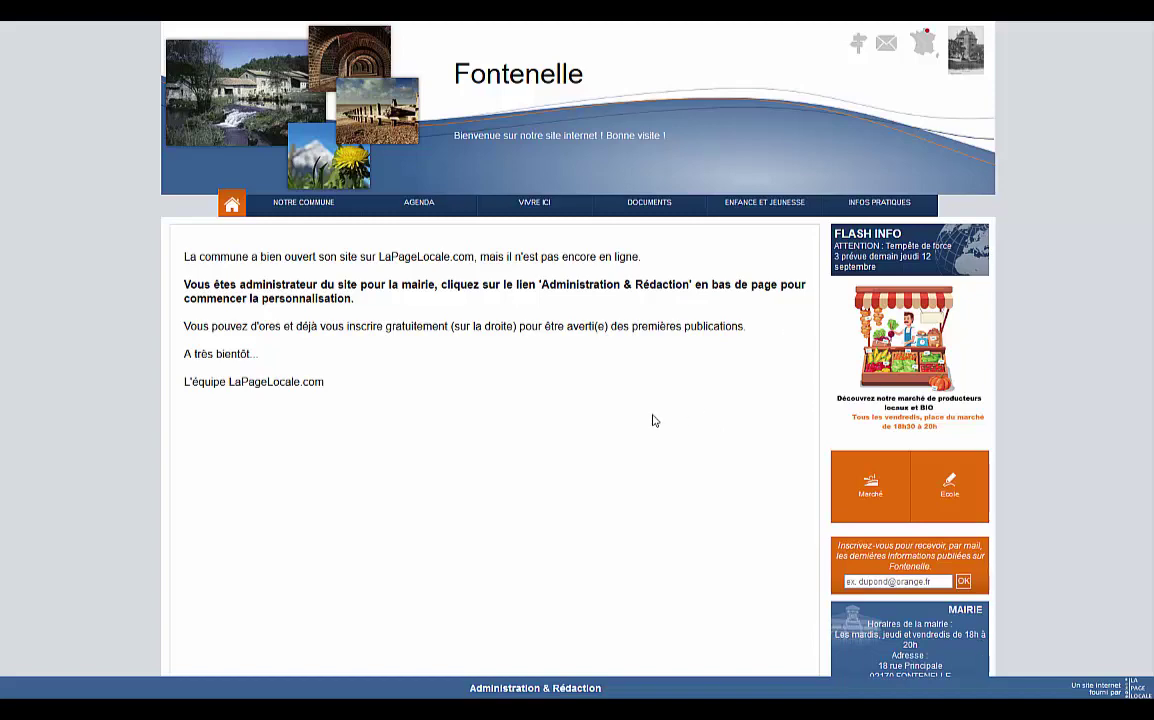
scroll(652, 420, down, 3)
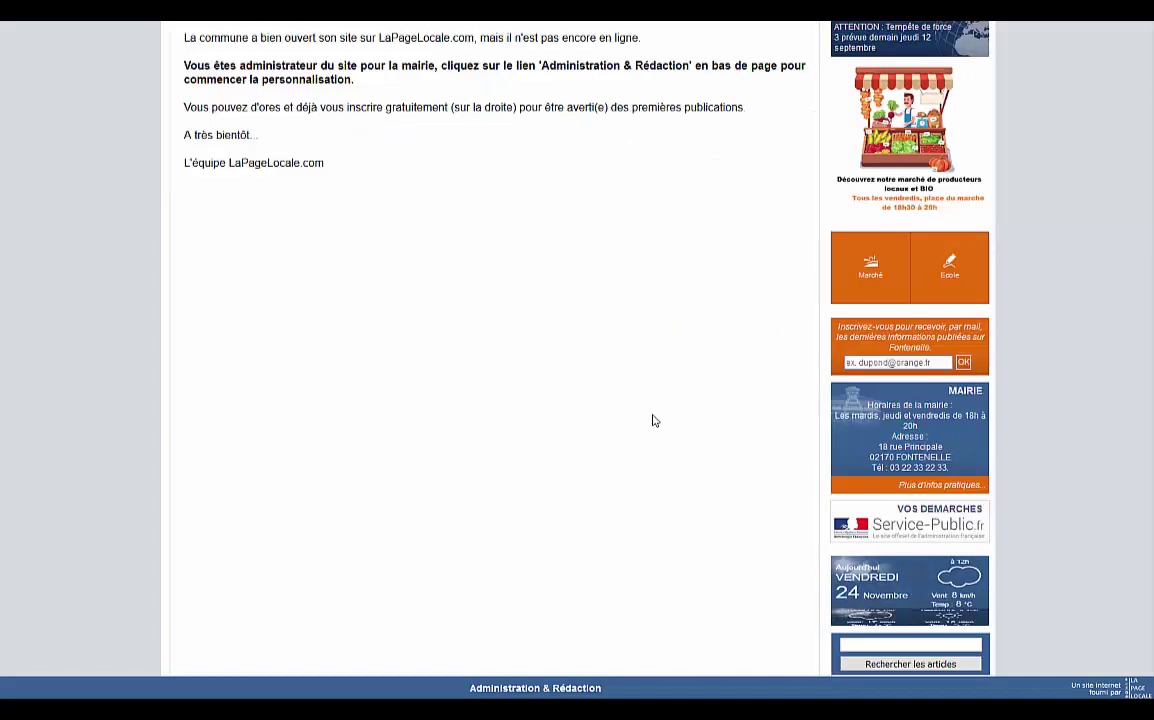
scroll(652, 420, up, 3)
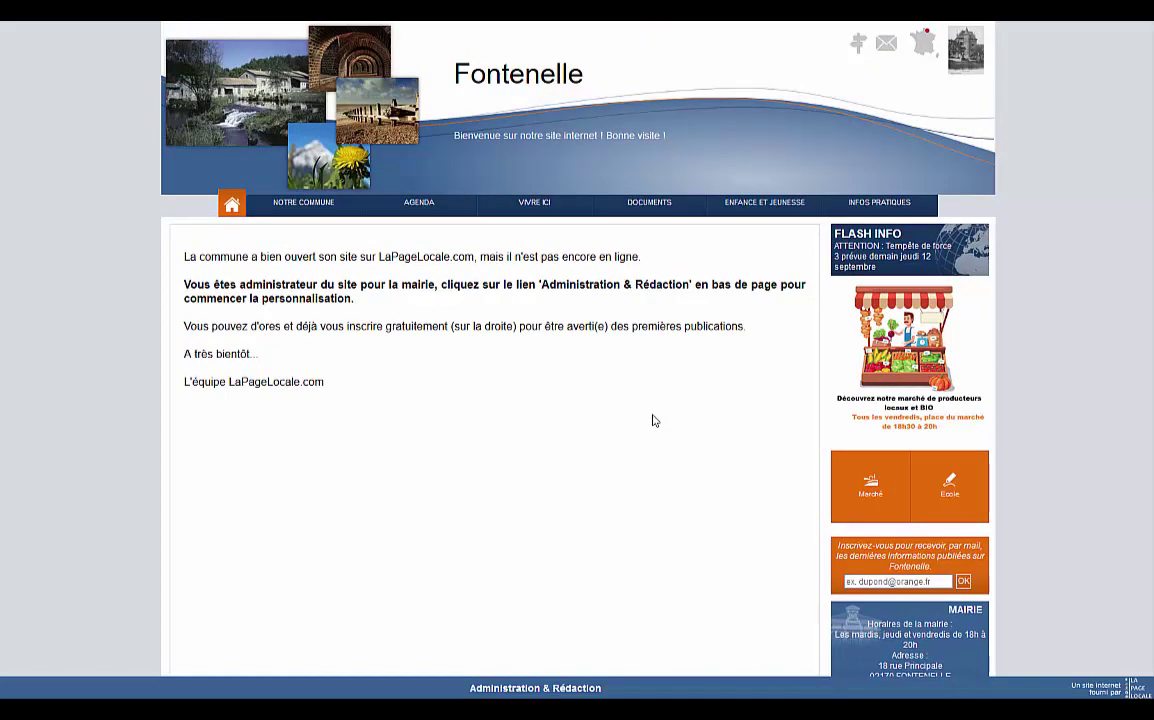